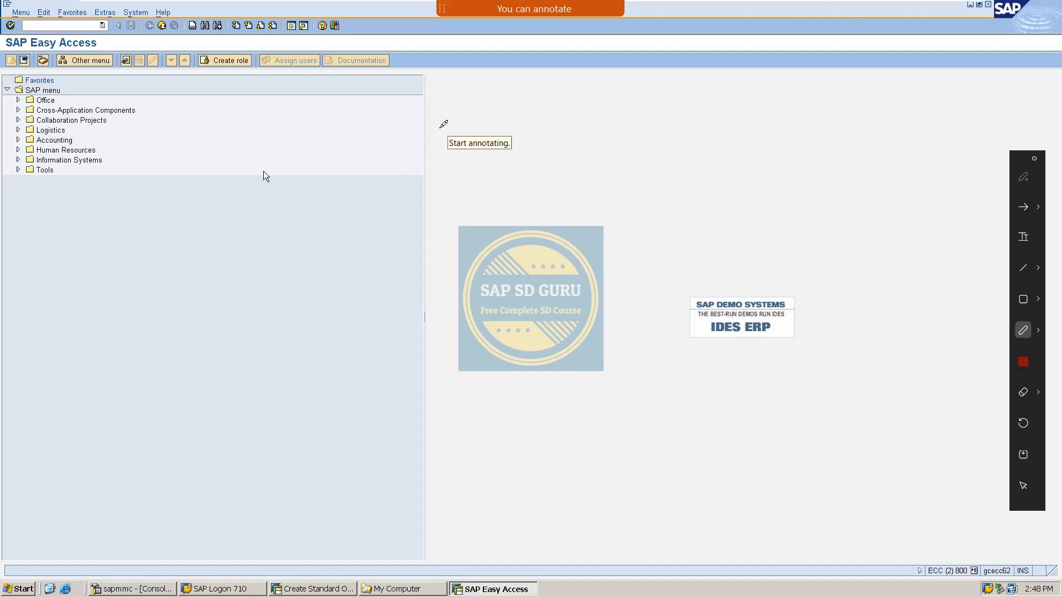
# Step: Handwrite the heading "SAP Query" in red over the empty area of the SAP Easy Access screen and underline both words
pyautogui.moveTo(466, 105)
pyautogui.mouseDown()
pyautogui.moveTo(488, 124)
pyautogui.moveTo(452, 139)
pyautogui.moveTo(472, 96)
pyautogui.mouseUp()
pyautogui.moveTo(511, 148)
pyautogui.mouseDown()
pyautogui.moveTo(532, 124)
pyautogui.moveTo(536, 137)
pyautogui.mouseUp()
pyautogui.moveTo(541, 111); pyautogui.dragTo(497, 119)
pyautogui.moveTo(560, 93)
pyautogui.mouseDown()
pyautogui.moveTo(569, 130)
pyautogui.moveTo(565, 103)
pyautogui.mouseUp()
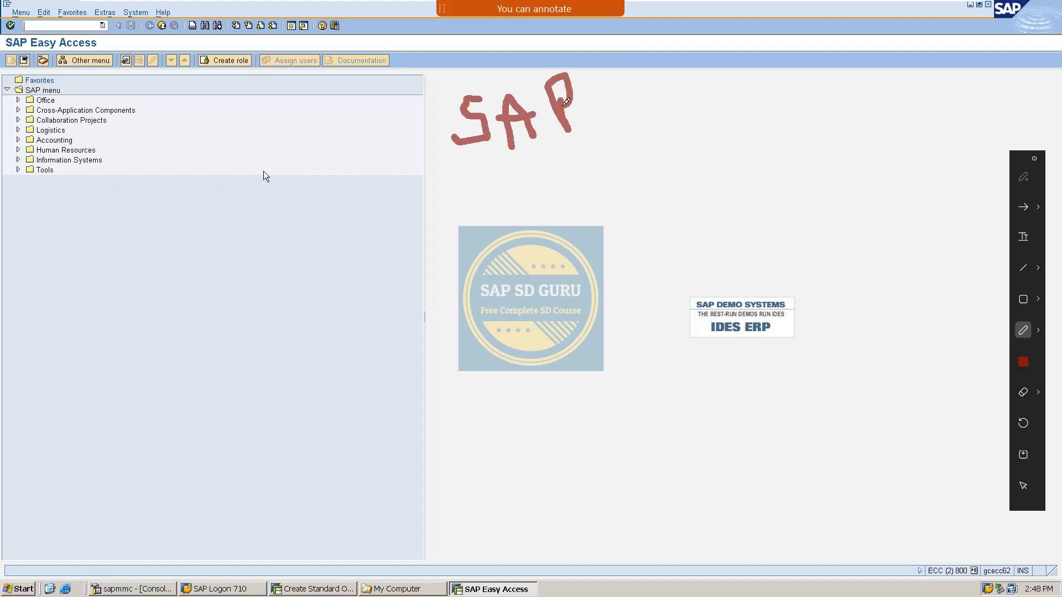
pyautogui.moveTo(664, 102)
pyautogui.mouseDown()
pyautogui.moveTo(662, 126)
pyautogui.moveTo(639, 85)
pyautogui.moveTo(689, 149)
pyautogui.mouseUp()
pyautogui.moveTo(699, 98)
pyautogui.mouseDown()
pyautogui.moveTo(704, 126)
pyautogui.moveTo(716, 95)
pyautogui.moveTo(744, 100)
pyautogui.moveTo(764, 128)
pyautogui.moveTo(774, 90)
pyautogui.moveTo(789, 121)
pyautogui.moveTo(812, 85)
pyautogui.moveTo(811, 130)
pyautogui.mouseUp()
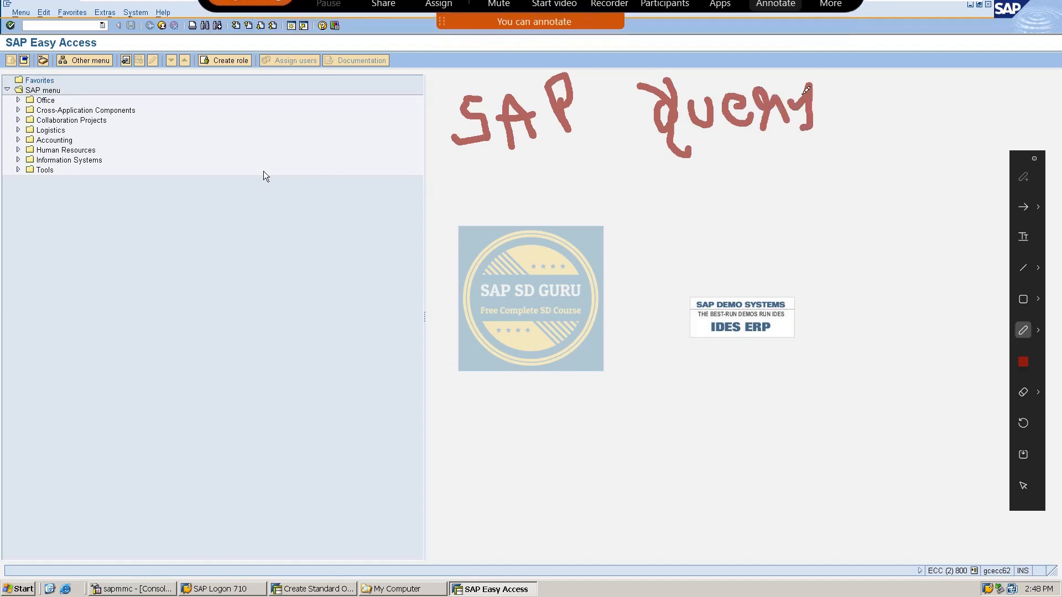
pyautogui.moveTo(503, 178); pyautogui.dragTo(588, 148)
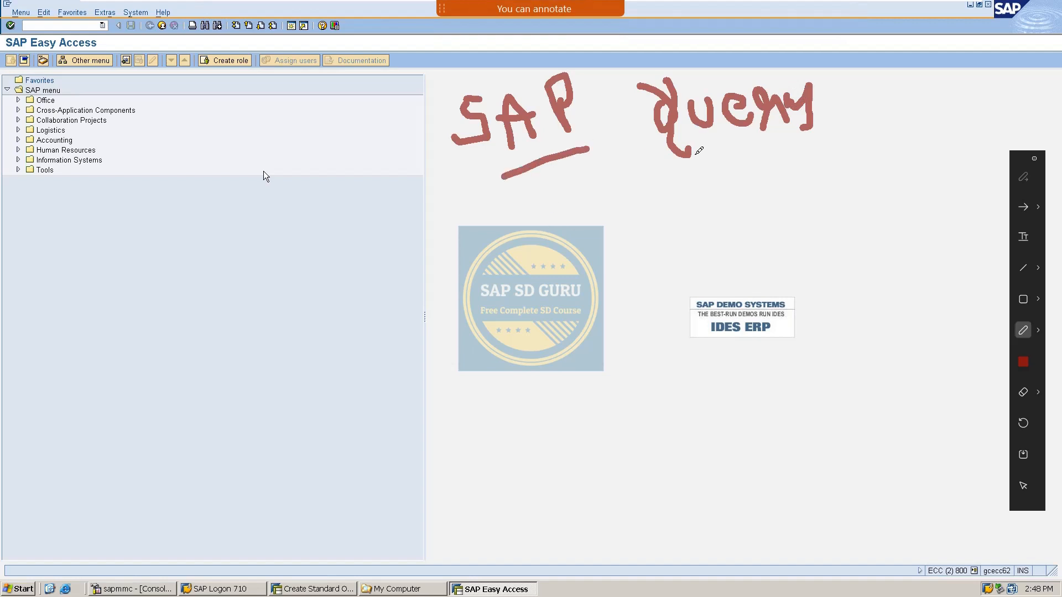
pyautogui.moveTo(715, 158); pyautogui.dragTo(807, 140)
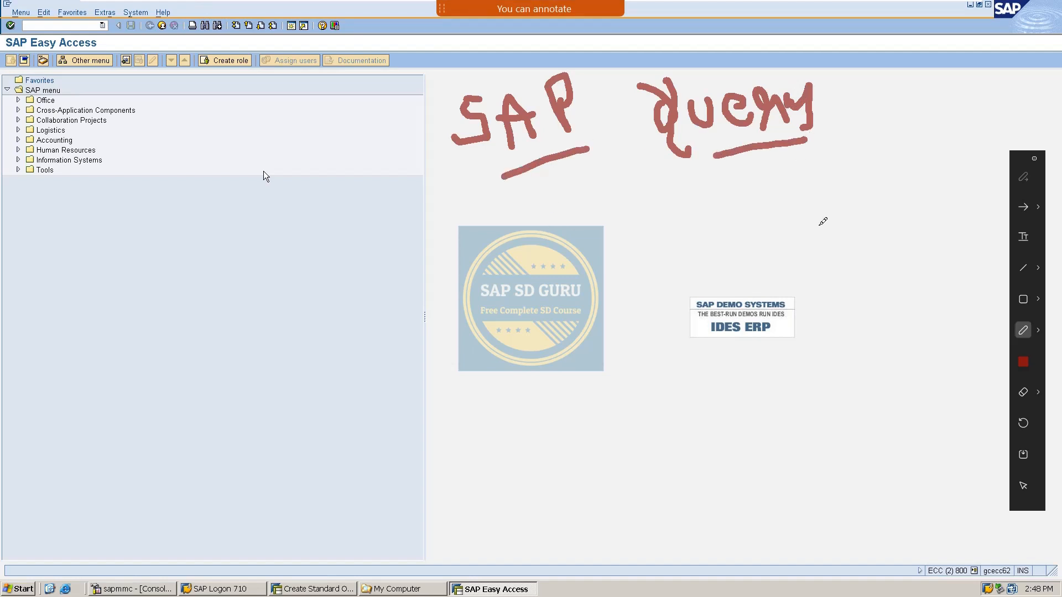
# Step: Draw an arrow below the menu tree, pointing to a handwritten and underlined 6666
pyautogui.moveTo(60, 286)
pyautogui.mouseDown()
pyautogui.moveTo(190, 249)
pyautogui.moveTo(155, 311)
pyautogui.mouseUp()
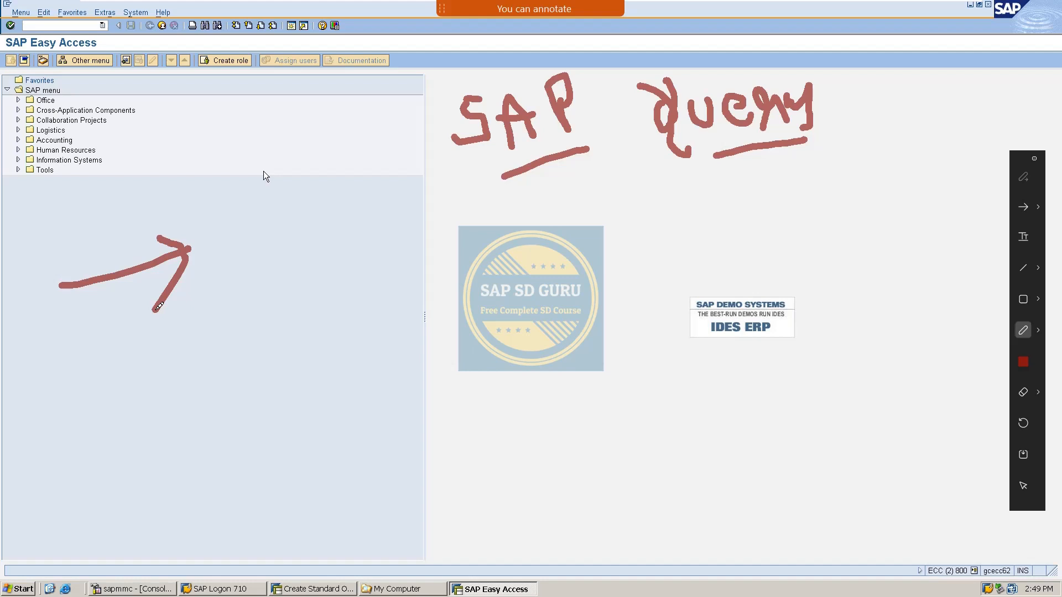
pyautogui.moveTo(4, 593)
pyautogui.moveTo(242, 242); pyautogui.dragTo(248, 279)
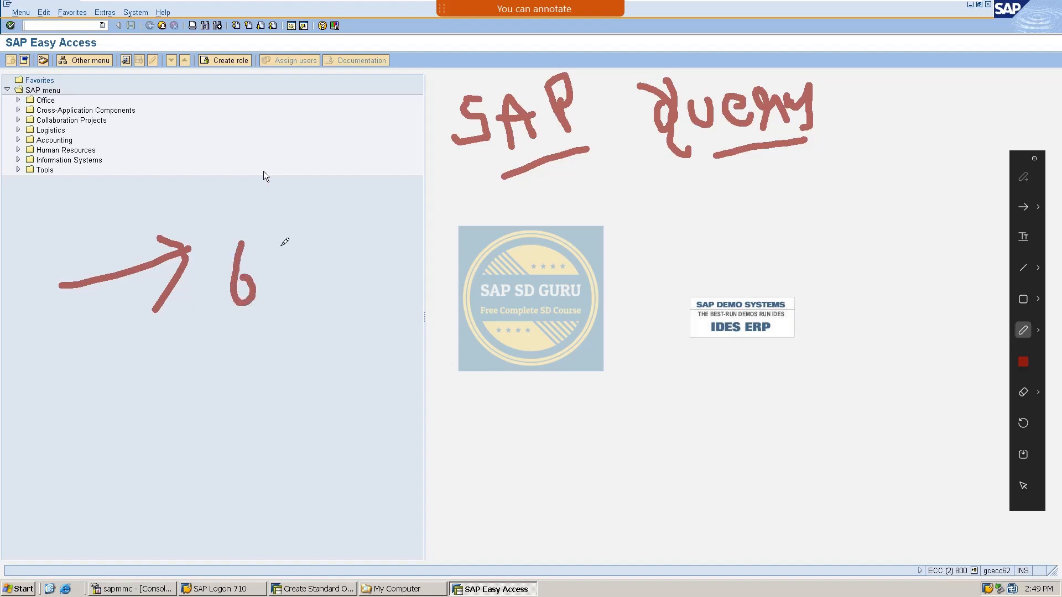
pyautogui.moveTo(284, 238)
pyautogui.mouseDown()
pyautogui.moveTo(288, 281)
pyautogui.moveTo(277, 273)
pyautogui.moveTo(315, 280)
pyautogui.moveTo(302, 279)
pyautogui.mouseUp()
pyautogui.moveTo(325, 250)
pyautogui.mouseDown()
pyautogui.moveTo(320, 267)
pyautogui.moveTo(332, 279)
pyautogui.mouseUp()
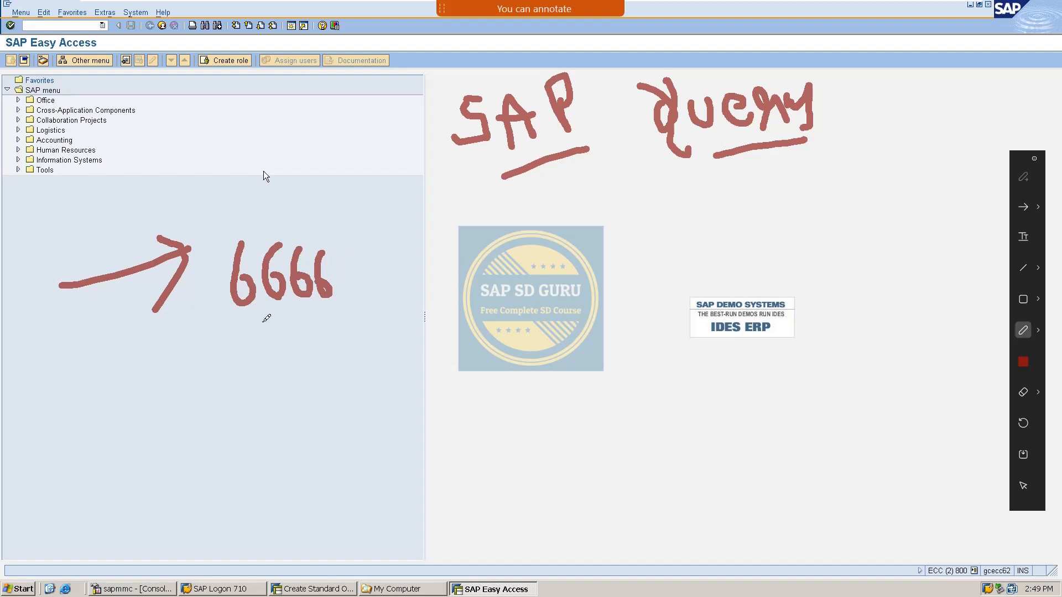
pyautogui.moveTo(237, 324); pyautogui.dragTo(313, 314)
# Step: Extend the sketch from 6666 with an arrow, a handwritten word, a dash, the number 600 and another arrow
pyautogui.moveTo(369, 288); pyautogui.dragTo(412, 275)
pyautogui.moveTo(386, 260)
pyautogui.mouseDown()
pyautogui.moveTo(403, 296)
pyautogui.moveTo(396, 308)
pyautogui.mouseUp()
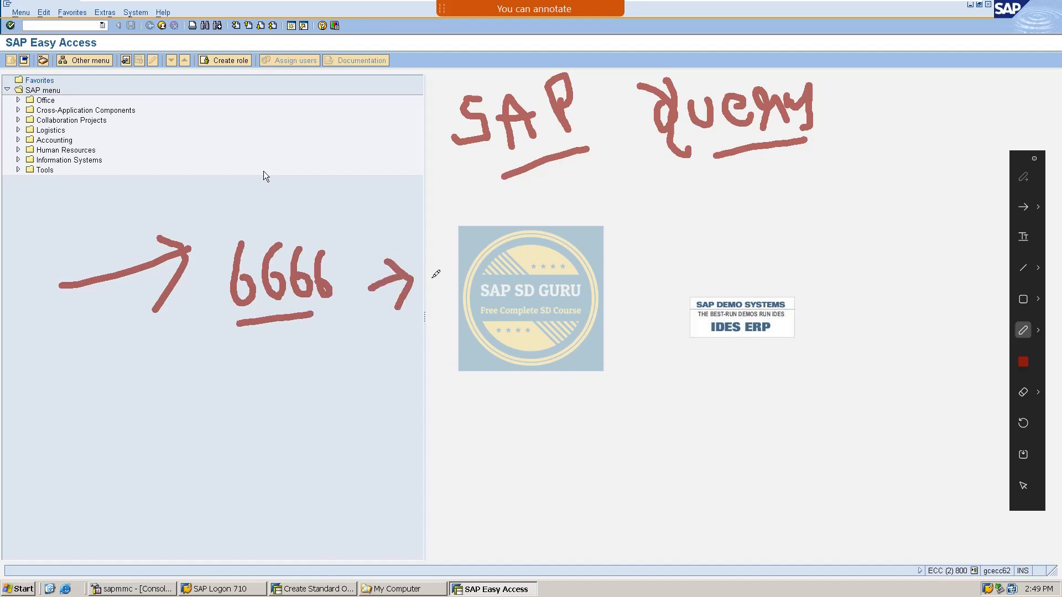
pyautogui.moveTo(433, 262)
pyautogui.mouseDown()
pyautogui.moveTo(438, 286)
pyautogui.moveTo(455, 258)
pyautogui.moveTo(440, 295)
pyautogui.mouseUp()
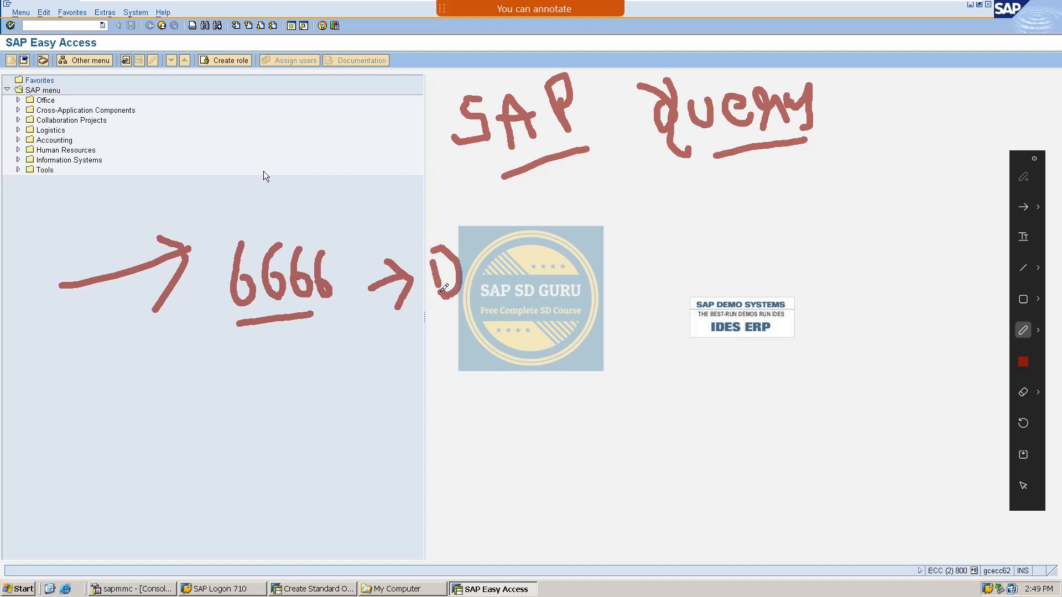
pyautogui.moveTo(483, 259)
pyautogui.mouseDown()
pyautogui.moveTo(469, 275)
pyautogui.moveTo(489, 249)
pyautogui.moveTo(502, 279)
pyautogui.moveTo(520, 261)
pyautogui.mouseUp()
pyautogui.moveTo(532, 268)
pyautogui.mouseDown()
pyautogui.moveTo(581, 252)
pyautogui.moveTo(596, 261)
pyautogui.moveTo(636, 243)
pyautogui.moveTo(722, 250)
pyautogui.moveTo(750, 239)
pyautogui.mouseUp()
pyautogui.moveTo(729, 237)
pyautogui.mouseDown()
pyautogui.moveTo(744, 239)
pyautogui.moveTo(742, 271)
pyautogui.mouseUp()
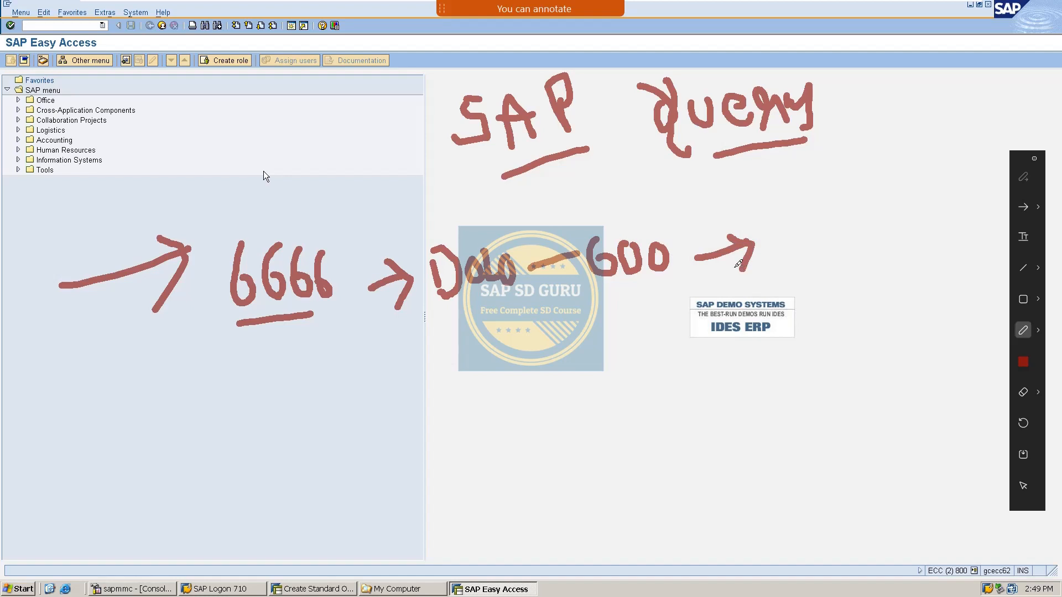
# Step: Handwrite 10 at the end of the arrow chain, underline it twice and add a short underlined label above it
pyautogui.moveTo(782, 234); pyautogui.dragTo(784, 260)
pyautogui.moveTo(823, 221)
pyautogui.mouseDown()
pyautogui.moveTo(808, 233)
pyautogui.moveTo(839, 237)
pyautogui.moveTo(824, 220)
pyautogui.mouseUp()
pyautogui.moveTo(776, 287); pyautogui.dragTo(818, 269)
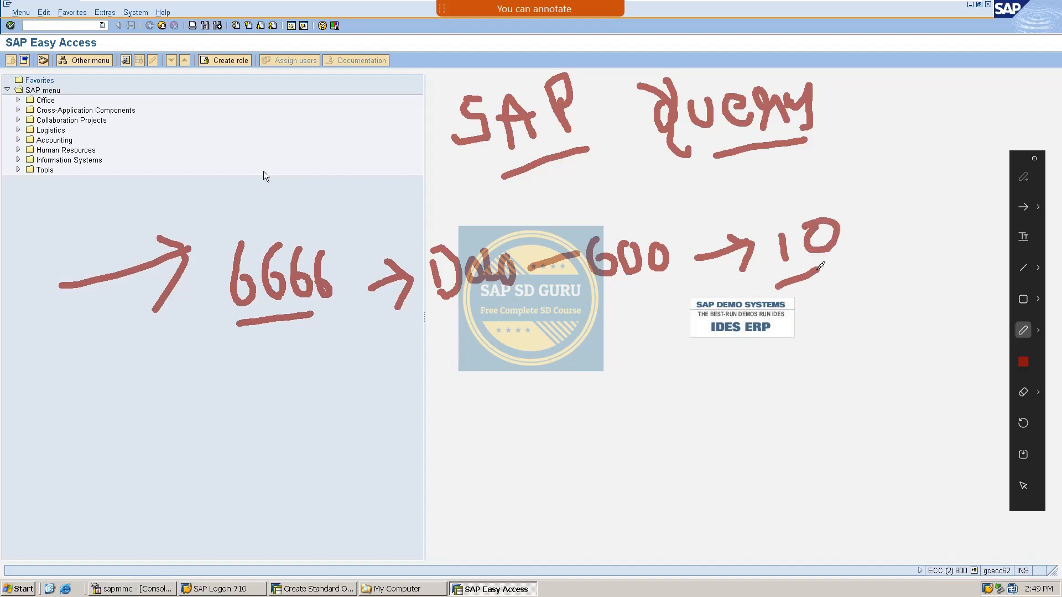
pyautogui.moveTo(790, 304); pyautogui.dragTo(847, 270)
pyautogui.moveTo(763, 217)
pyautogui.mouseDown()
pyautogui.moveTo(825, 187)
pyautogui.moveTo(788, 180)
pyautogui.moveTo(785, 160)
pyautogui.moveTo(833, 164)
pyautogui.moveTo(844, 121)
pyautogui.moveTo(841, 169)
pyautogui.mouseUp()
pyautogui.click(823, 161)
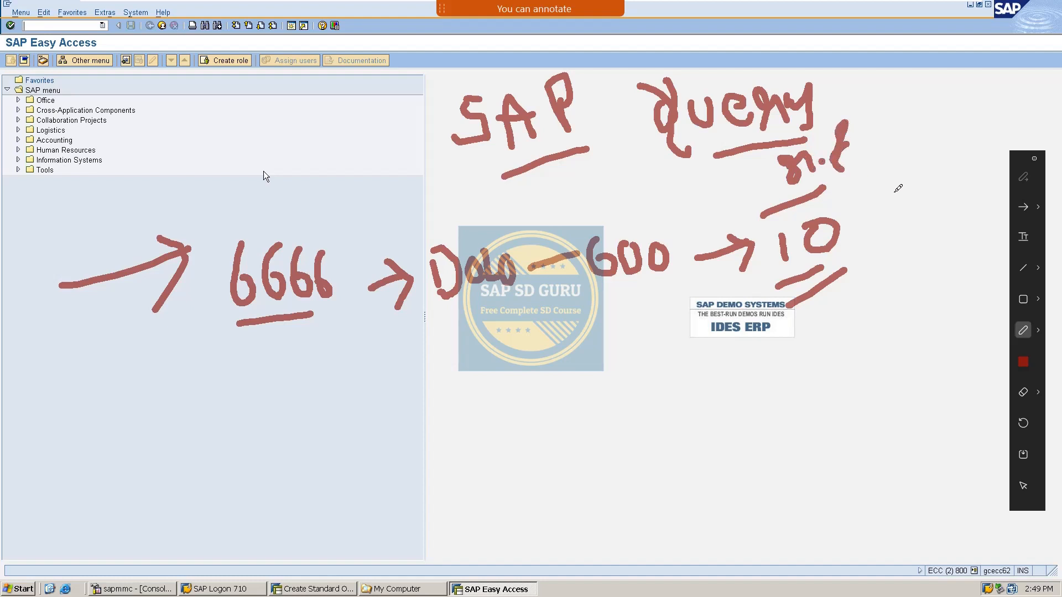
# Step: Handwrite a double-underlined 4 beside the 10, separate the two with crossing divider lines and add a check mark beneath the 4
pyautogui.moveTo(892, 192); pyautogui.dragTo(1051, 145)
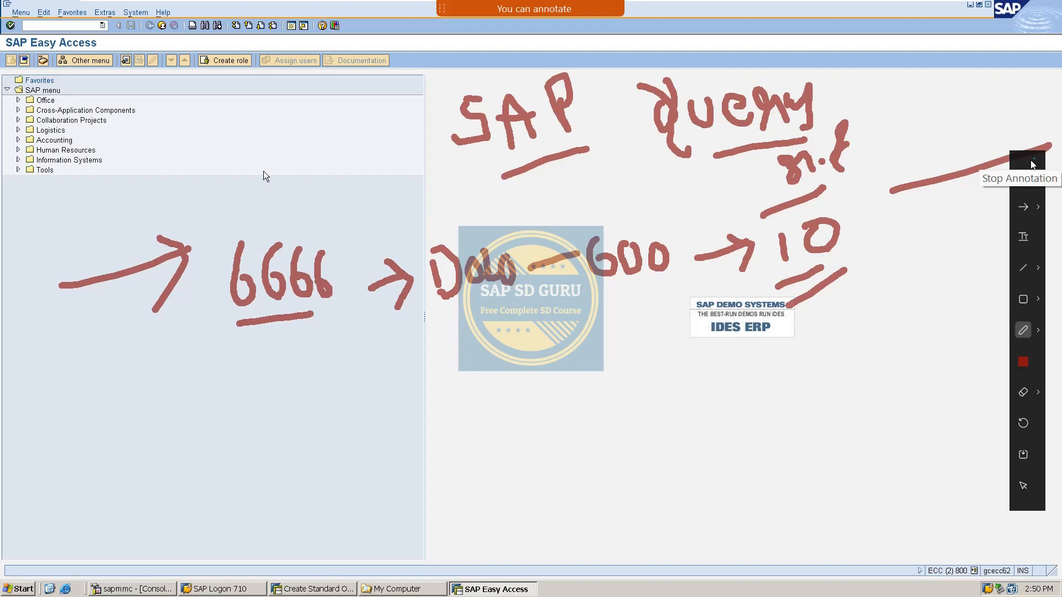
pyautogui.moveTo(933, 206)
pyautogui.mouseDown()
pyautogui.moveTo(935, 245)
pyautogui.moveTo(967, 230)
pyautogui.moveTo(948, 260)
pyautogui.moveTo(966, 264)
pyautogui.mouseUp()
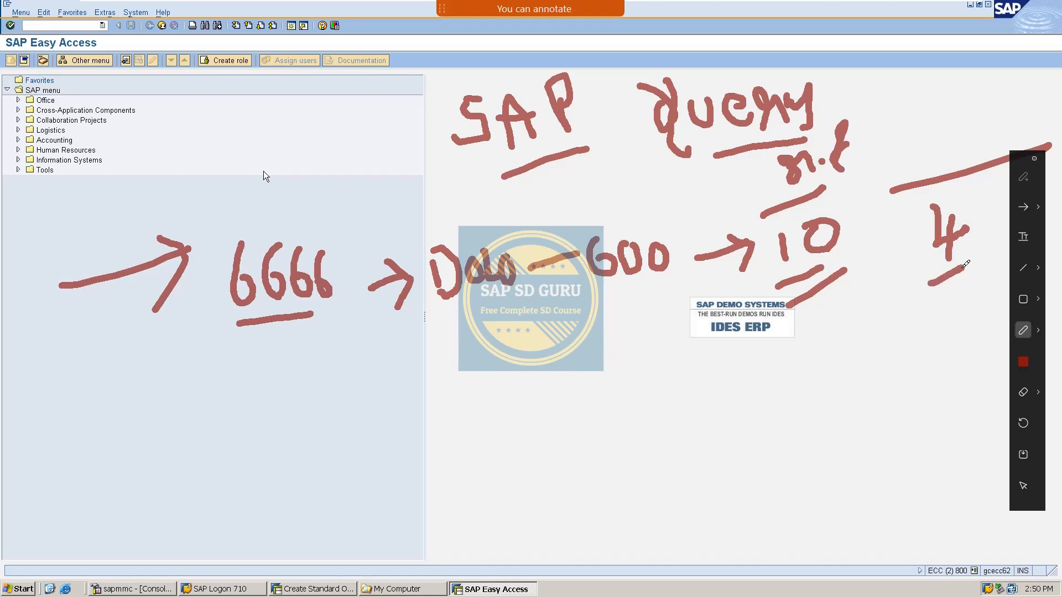
pyautogui.moveTo(934, 300); pyautogui.dragTo(999, 265)
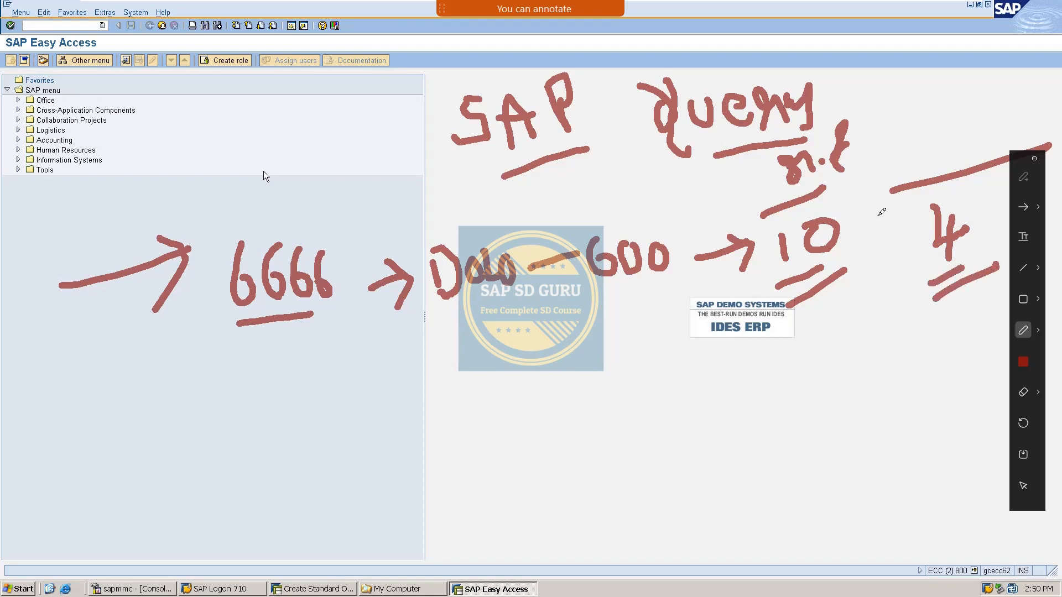
pyautogui.moveTo(877, 194); pyautogui.dragTo(854, 438)
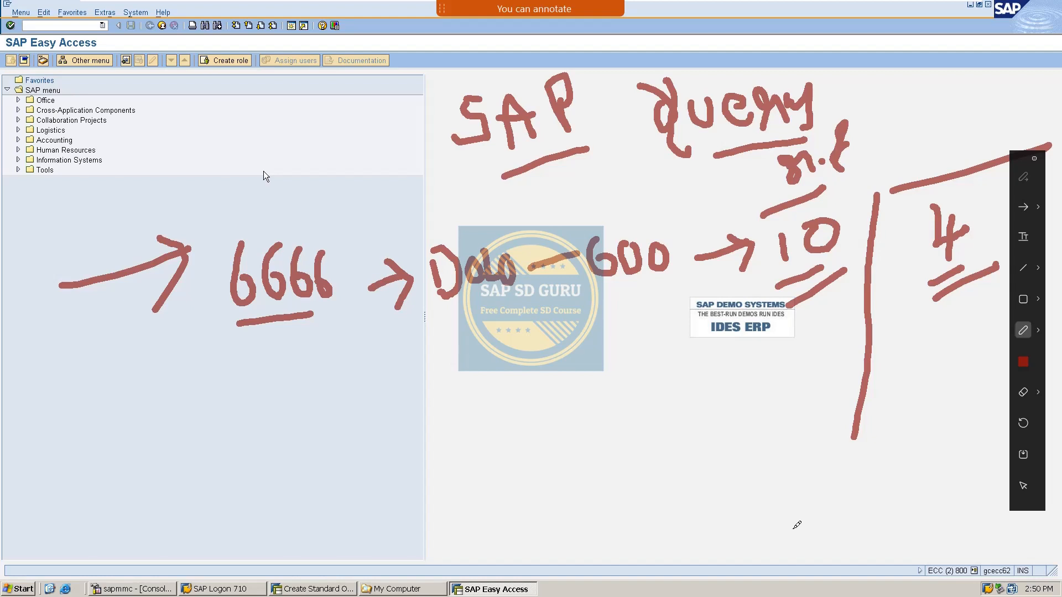
pyautogui.moveTo(795, 352)
pyautogui.mouseDown()
pyautogui.moveTo(1023, 280)
pyautogui.moveTo(978, 301)
pyautogui.mouseUp()
pyautogui.moveTo(923, 342)
pyautogui.mouseDown()
pyautogui.moveTo(933, 351)
pyautogui.moveTo(967, 311)
pyautogui.mouseUp()
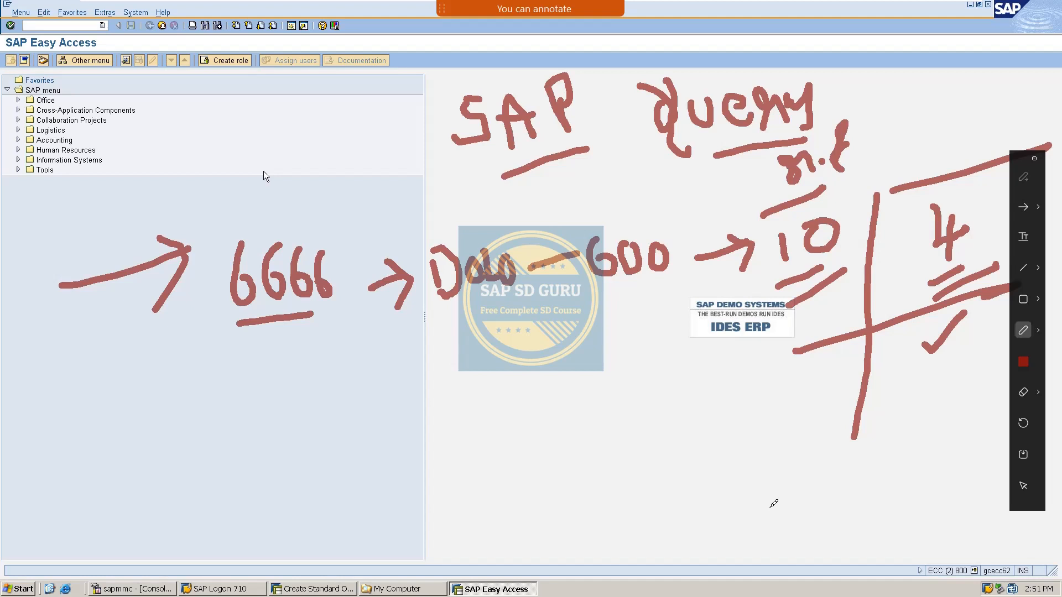
# Step: Handwrite 100 and 60 below the divider lines and draw a box around each number
pyautogui.moveTo(748, 477); pyautogui.dragTo(755, 513)
pyautogui.moveTo(793, 479)
pyautogui.mouseDown()
pyautogui.moveTo(775, 513)
pyautogui.moveTo(803, 480)
pyautogui.moveTo(812, 515)
pyautogui.moveTo(831, 468)
pyautogui.mouseUp()
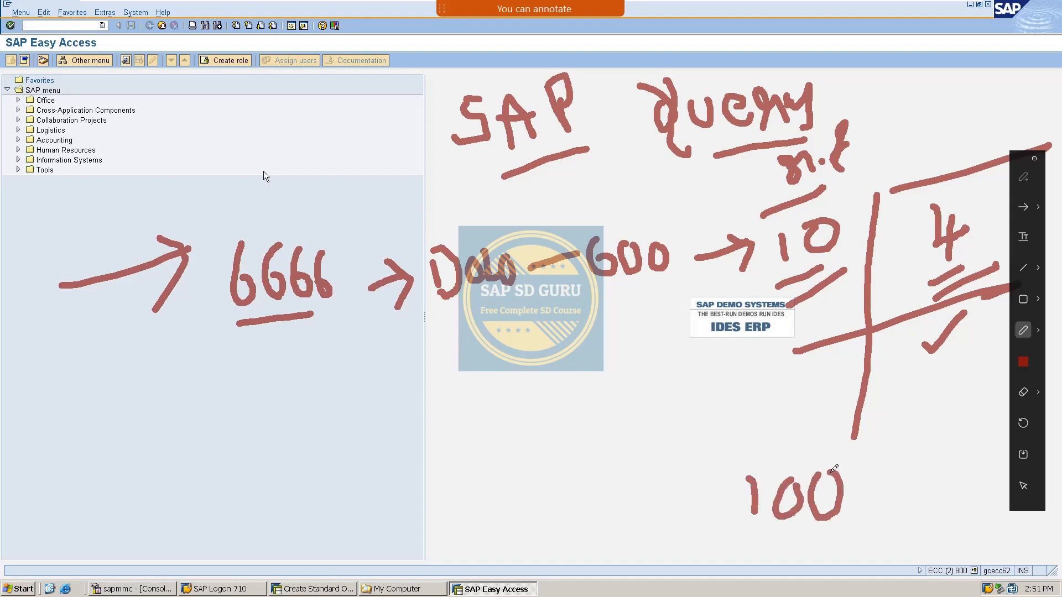
pyautogui.moveTo(730, 466)
pyautogui.mouseDown()
pyautogui.moveTo(848, 442)
pyautogui.moveTo(856, 514)
pyautogui.moveTo(689, 556)
pyautogui.moveTo(766, 443)
pyautogui.mouseUp()
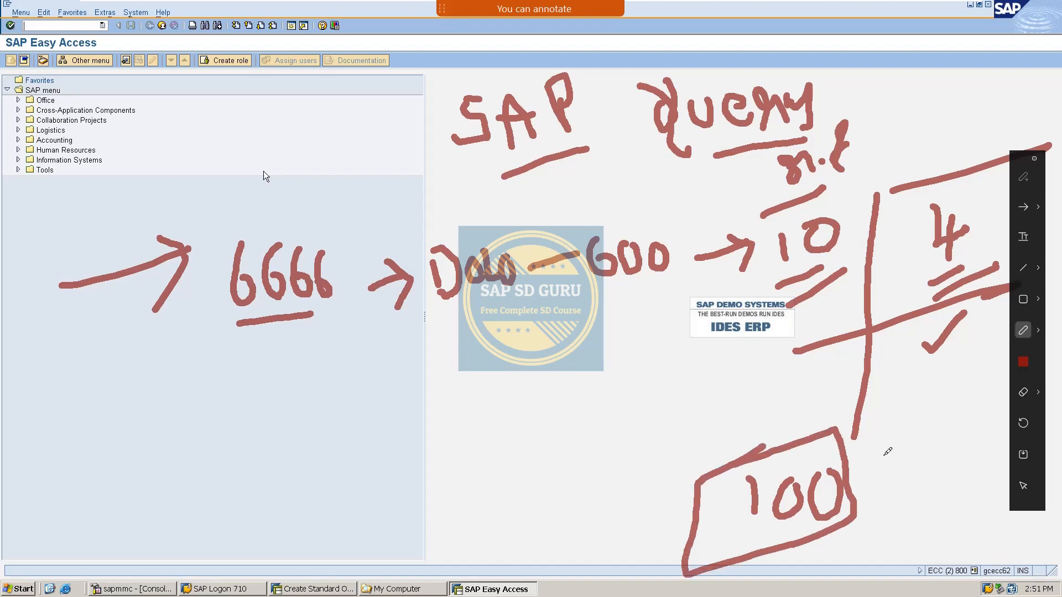
pyautogui.moveTo(936, 444)
pyautogui.mouseDown()
pyautogui.moveTo(914, 494)
pyautogui.moveTo(923, 466)
pyautogui.moveTo(973, 467)
pyautogui.moveTo(963, 448)
pyautogui.moveTo(899, 493)
pyautogui.moveTo(977, 496)
pyautogui.moveTo(990, 411)
pyautogui.moveTo(896, 440)
pyautogui.mouseUp()
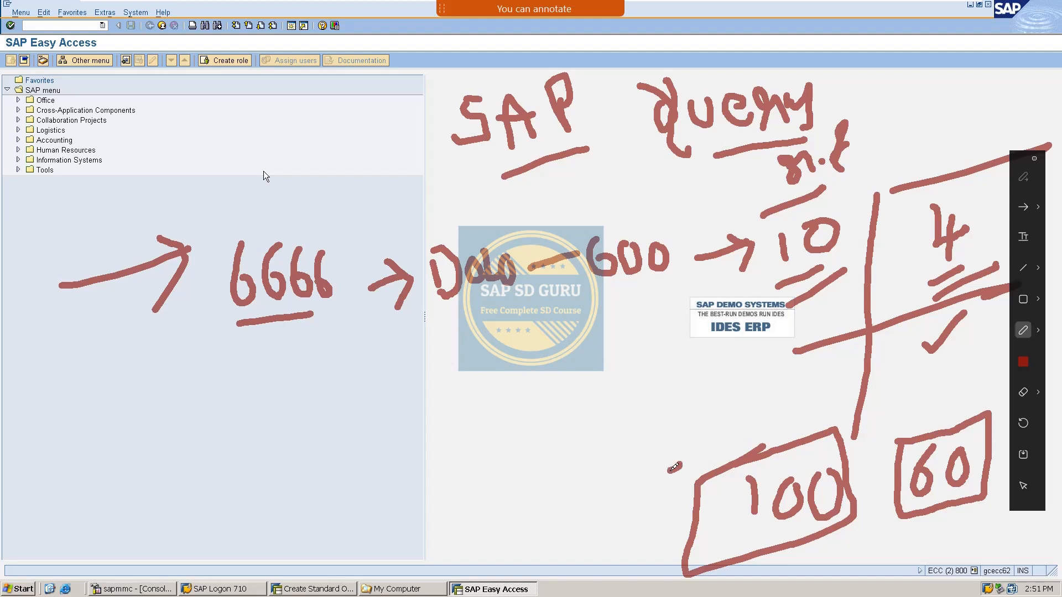
# Step: Draw connecting strokes from the boxed 100 to a handwritten, underlined 40, and add long vertical strokes beside the 10
pyautogui.moveTo(679, 468); pyautogui.dragTo(578, 417)
pyautogui.moveTo(523, 458); pyautogui.dragTo(588, 396)
pyautogui.moveTo(393, 401)
pyautogui.mouseDown()
pyautogui.moveTo(392, 445)
pyautogui.moveTo(428, 437)
pyautogui.moveTo(406, 481)
pyautogui.mouseUp()
pyautogui.moveTo(460, 400)
pyautogui.mouseDown()
pyautogui.moveTo(454, 405)
pyautogui.moveTo(475, 416)
pyautogui.moveTo(463, 403)
pyautogui.mouseUp()
pyautogui.moveTo(386, 513); pyautogui.dragTo(470, 463)
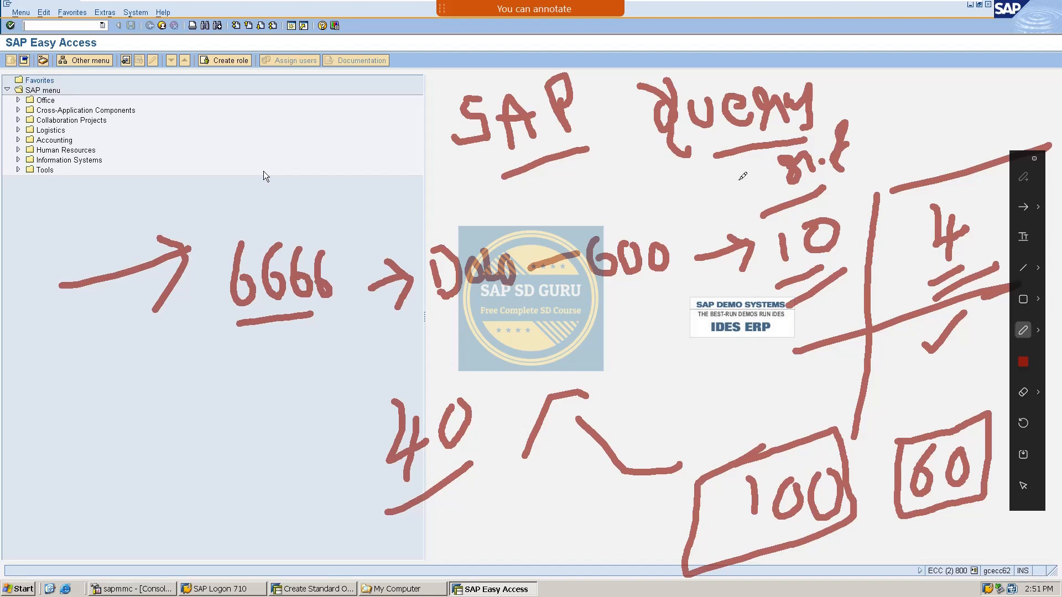
pyautogui.moveTo(741, 176); pyautogui.dragTo(727, 432)
pyautogui.moveTo(744, 171)
pyautogui.mouseDown()
pyautogui.moveTo(1012, 37)
pyautogui.moveTo(969, 217)
pyautogui.moveTo(951, 365)
pyautogui.moveTo(714, 496)
pyautogui.mouseUp()
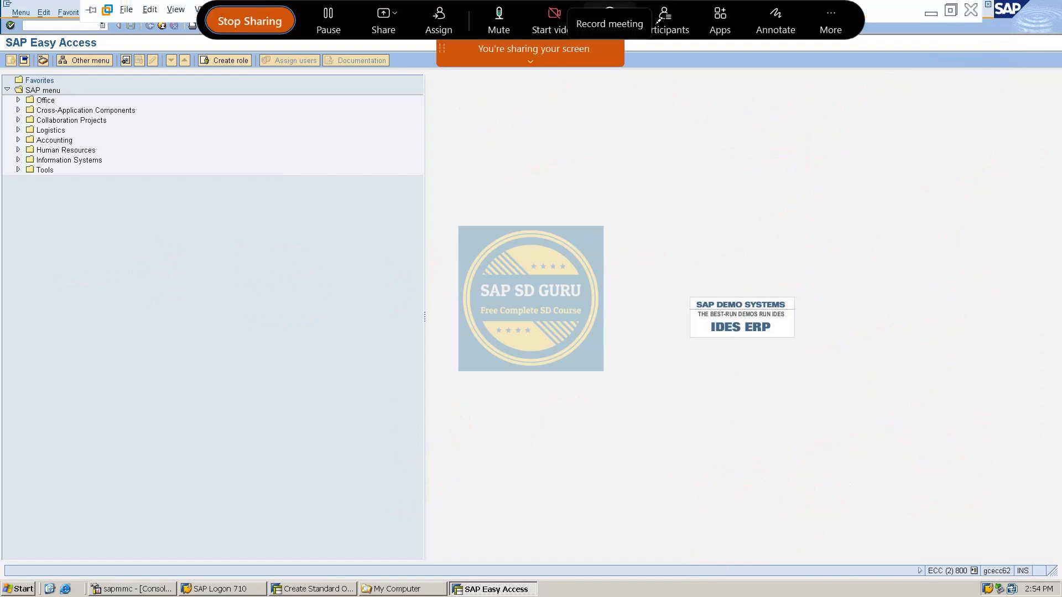
# Step: Restart screen annotation, handwrite 5000 across the middle of the screen and draw a box around it
pyautogui.click(761, 29)
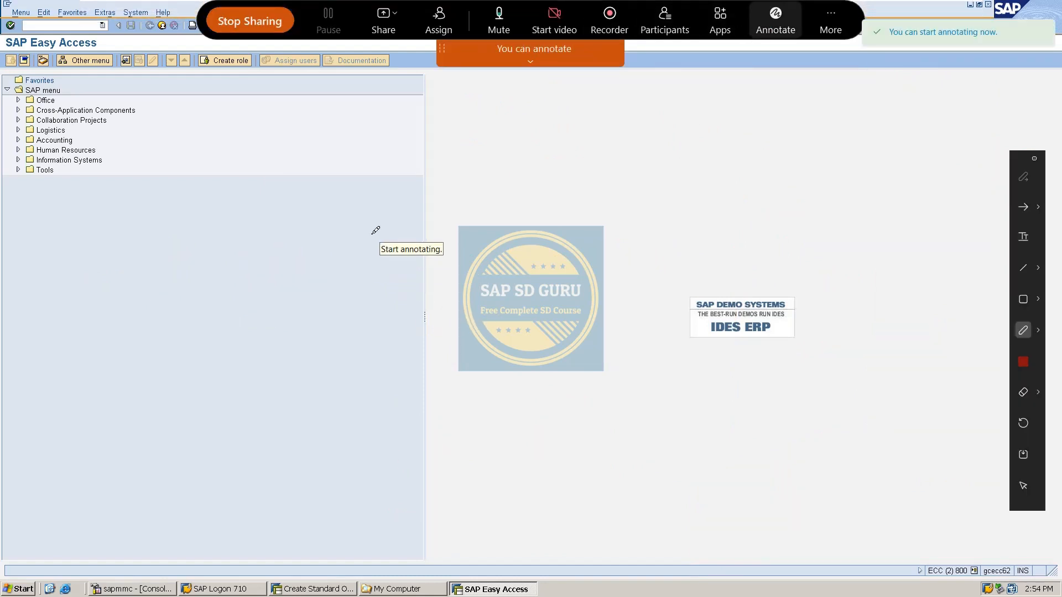
pyautogui.moveTo(388, 193)
pyautogui.mouseDown()
pyautogui.moveTo(358, 196)
pyautogui.moveTo(364, 243)
pyautogui.mouseUp()
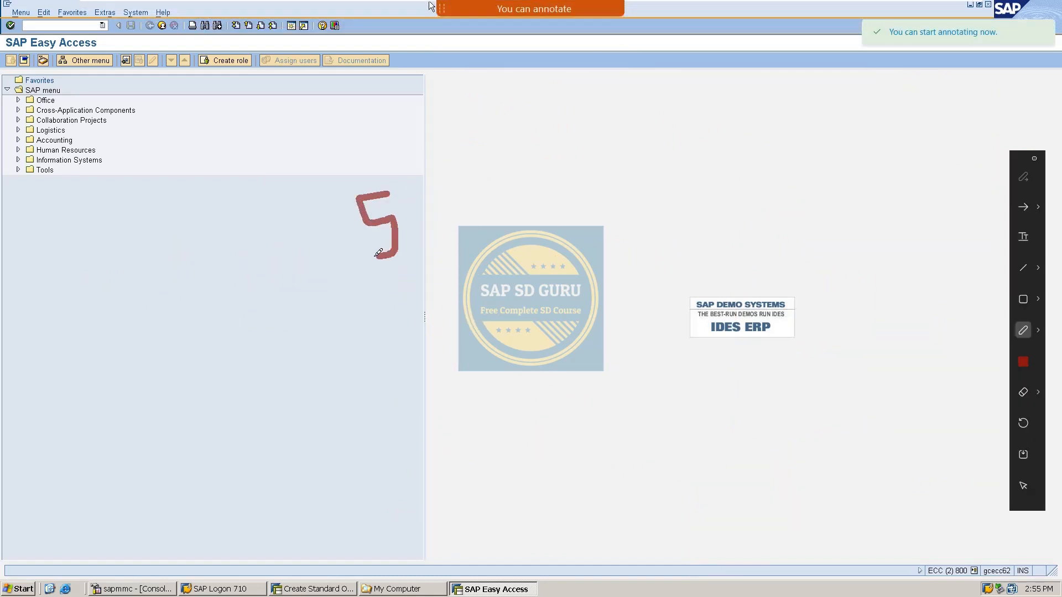
pyautogui.moveTo(441, 191)
pyautogui.mouseDown()
pyautogui.moveTo(462, 168)
pyautogui.moveTo(434, 241)
pyautogui.moveTo(462, 261)
pyautogui.mouseUp()
pyautogui.moveTo(496, 188)
pyautogui.mouseDown()
pyautogui.moveTo(517, 205)
pyautogui.moveTo(505, 186)
pyautogui.moveTo(556, 178)
pyautogui.moveTo(535, 178)
pyautogui.mouseUp()
pyautogui.moveTo(319, 157)
pyautogui.mouseDown()
pyautogui.moveTo(593, 147)
pyautogui.moveTo(638, 252)
pyautogui.mouseUp()
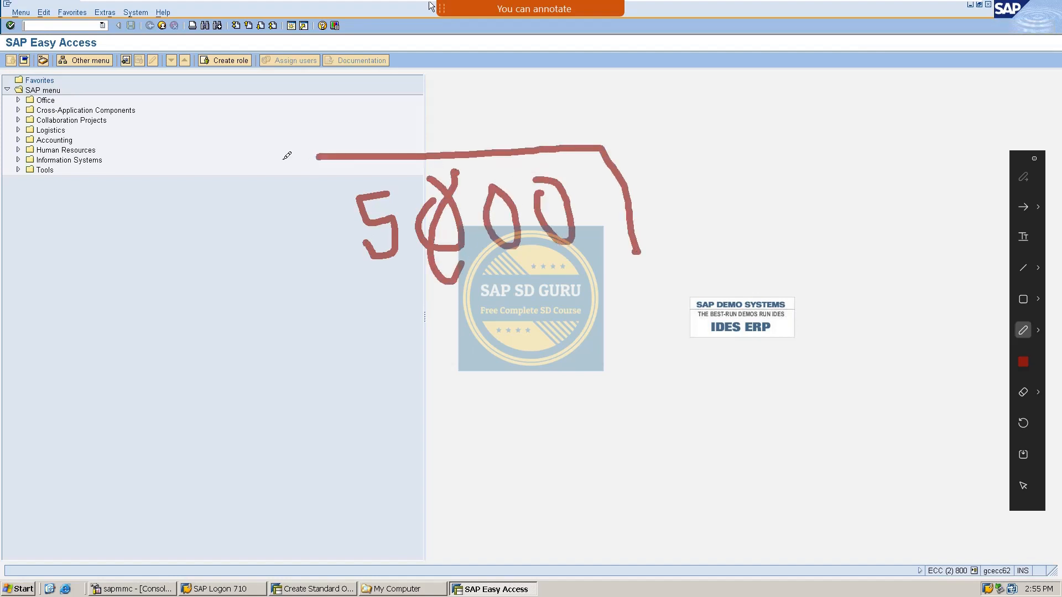
pyautogui.moveTo(318, 166)
pyautogui.mouseDown()
pyautogui.moveTo(352, 311)
pyautogui.moveTo(641, 270)
pyautogui.mouseUp()
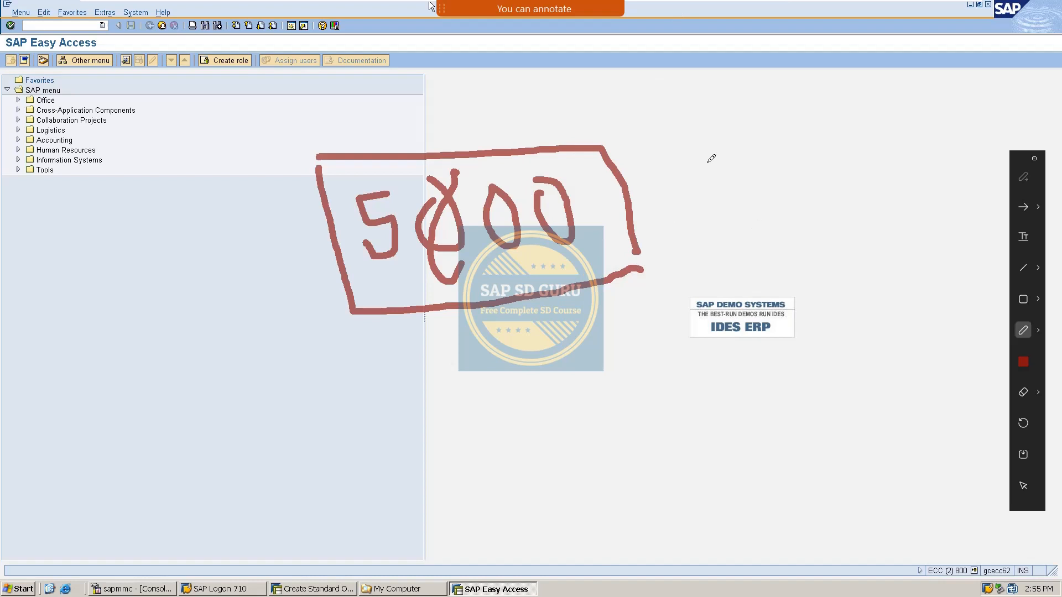
# Step: Leave annotation mode and open transaction sq00
pyautogui.press('Escape')
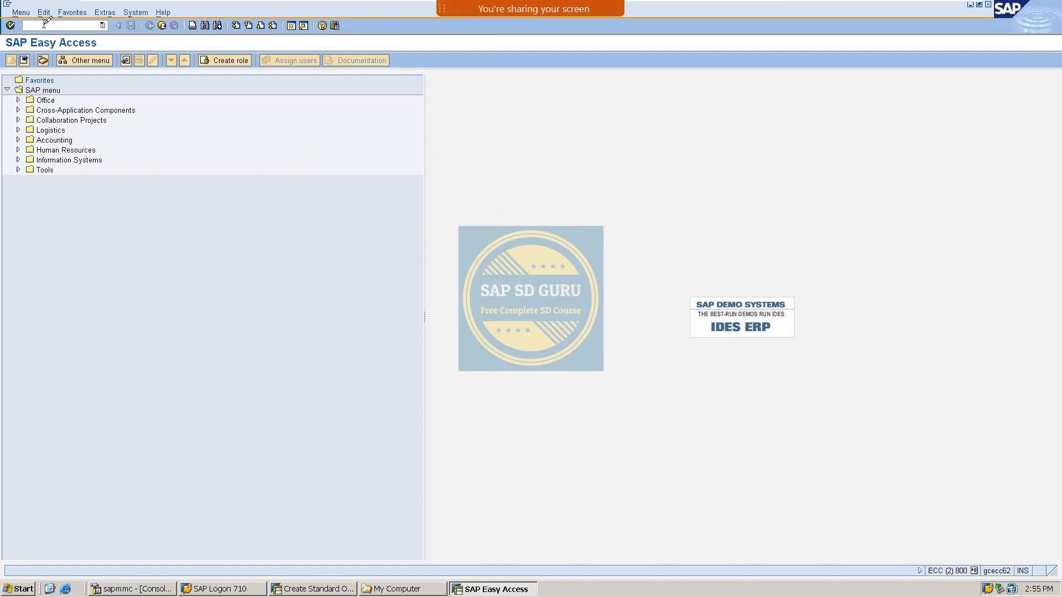
pyautogui.write('sq00')
pyautogui.press('Return')
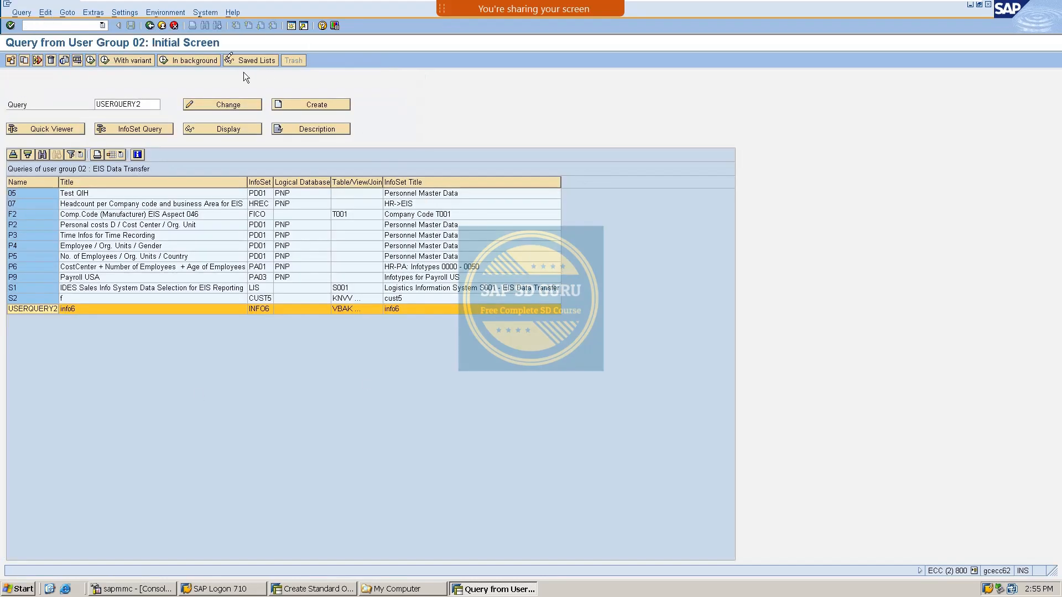
# Step: Choose Standard area (client-specific) as the query area and clear the query name
pyautogui.click(163, 12)
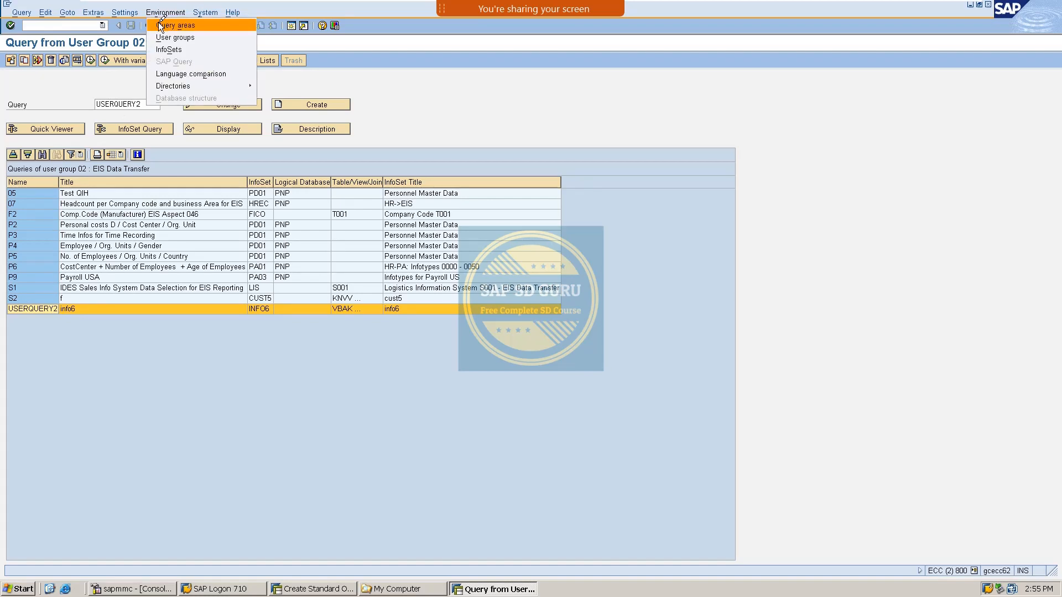
pyautogui.click(161, 26)
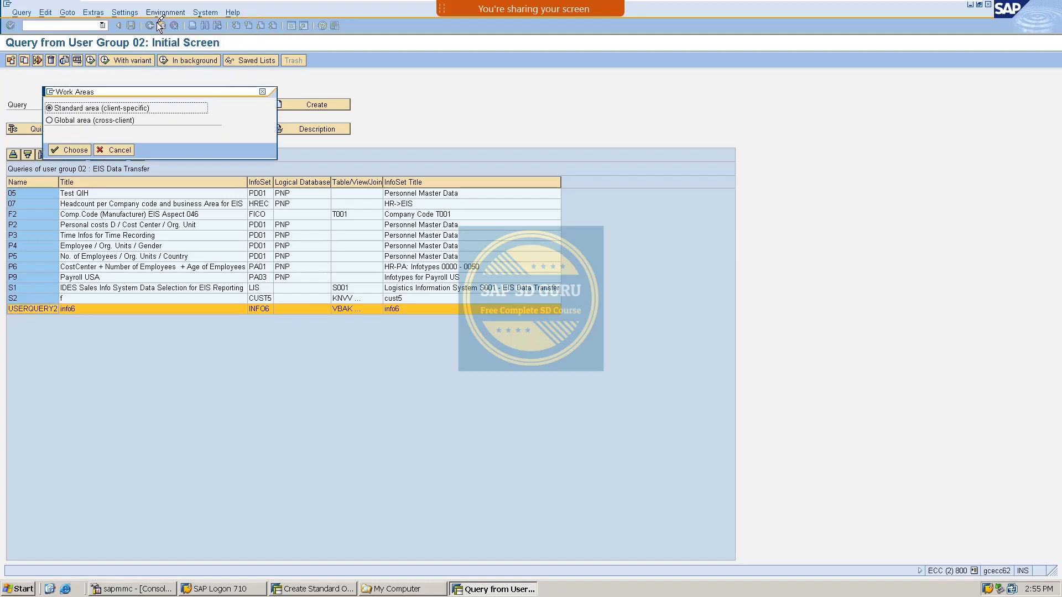
pyautogui.moveTo(180, 89); pyautogui.dragTo(585, 61)
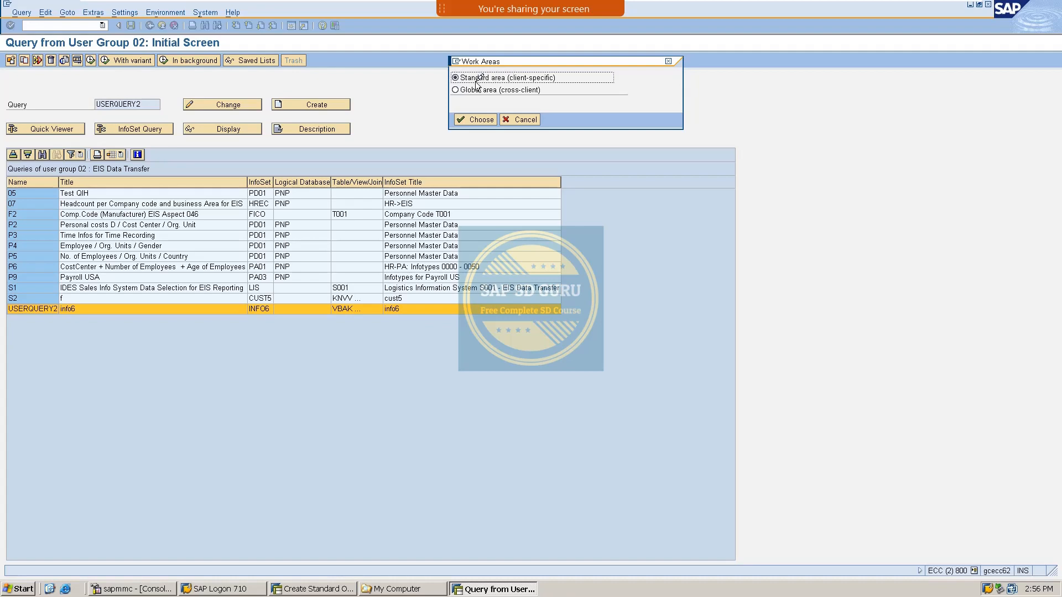
pyautogui.click(475, 117)
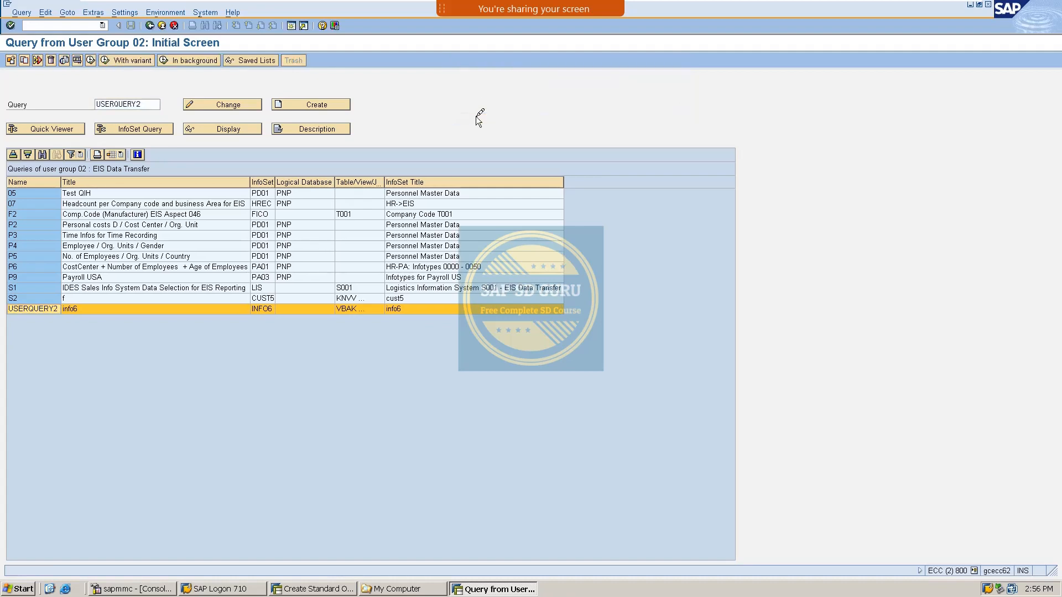
pyautogui.doubleClick(147, 104)
pyautogui.press('Delete')
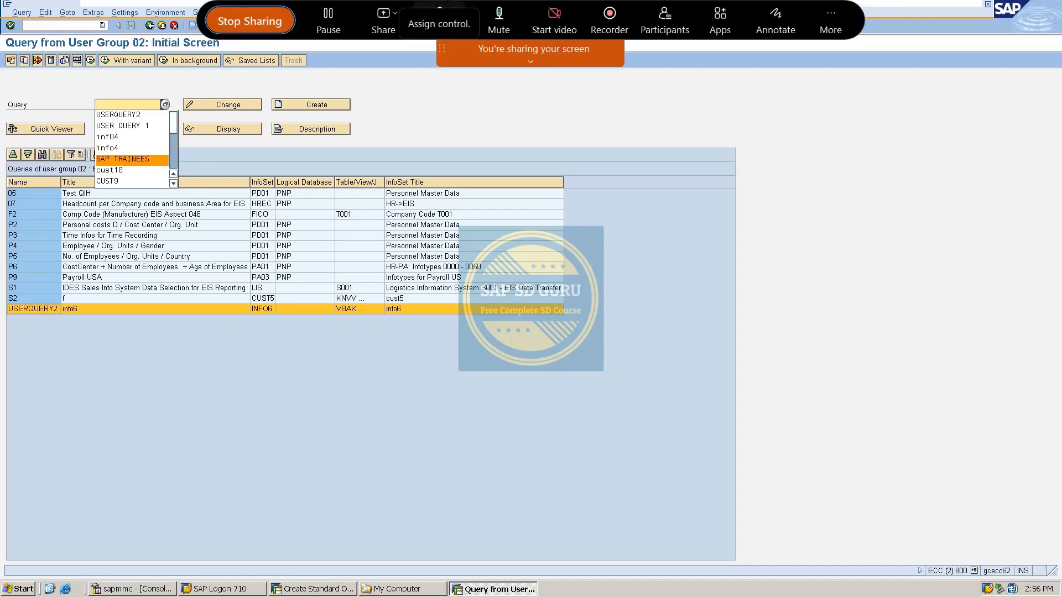
# Step: Turn on screen annotation and handwrite SQ03 in the empty space above the query list
pyautogui.click(776, 21)
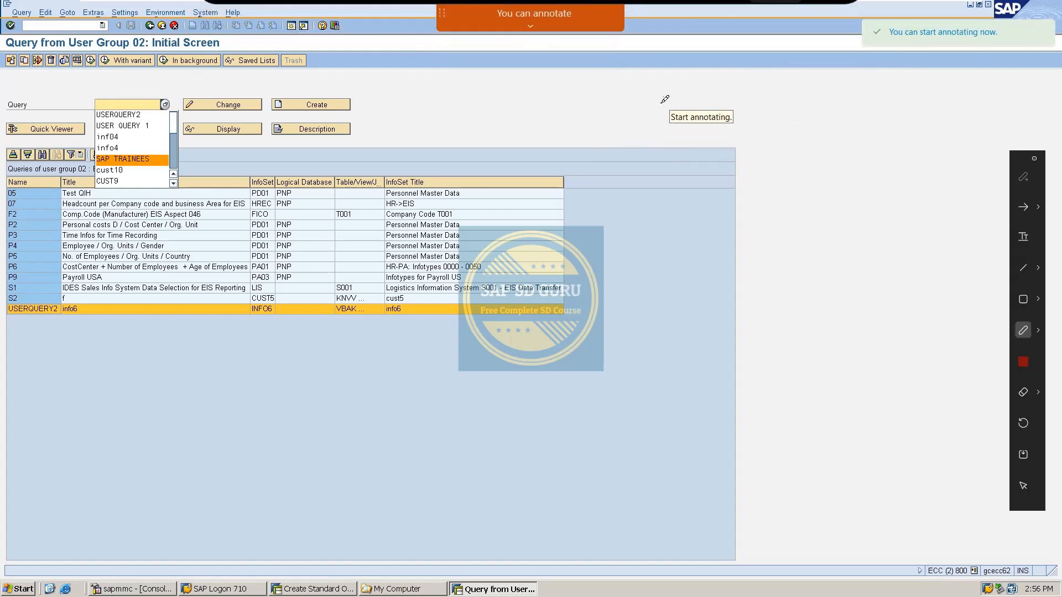
pyautogui.moveTo(664, 99)
pyautogui.mouseDown()
pyautogui.moveTo(667, 115)
pyautogui.moveTo(642, 127)
pyautogui.mouseUp()
pyautogui.moveTo(701, 99)
pyautogui.mouseDown()
pyautogui.moveTo(718, 104)
pyautogui.moveTo(704, 97)
pyautogui.moveTo(713, 148)
pyautogui.mouseUp()
pyautogui.moveTo(746, 98)
pyautogui.mouseDown()
pyautogui.moveTo(734, 126)
pyautogui.moveTo(748, 99)
pyautogui.moveTo(775, 91)
pyautogui.moveTo(772, 125)
pyautogui.moveTo(755, 130)
pyautogui.mouseUp()
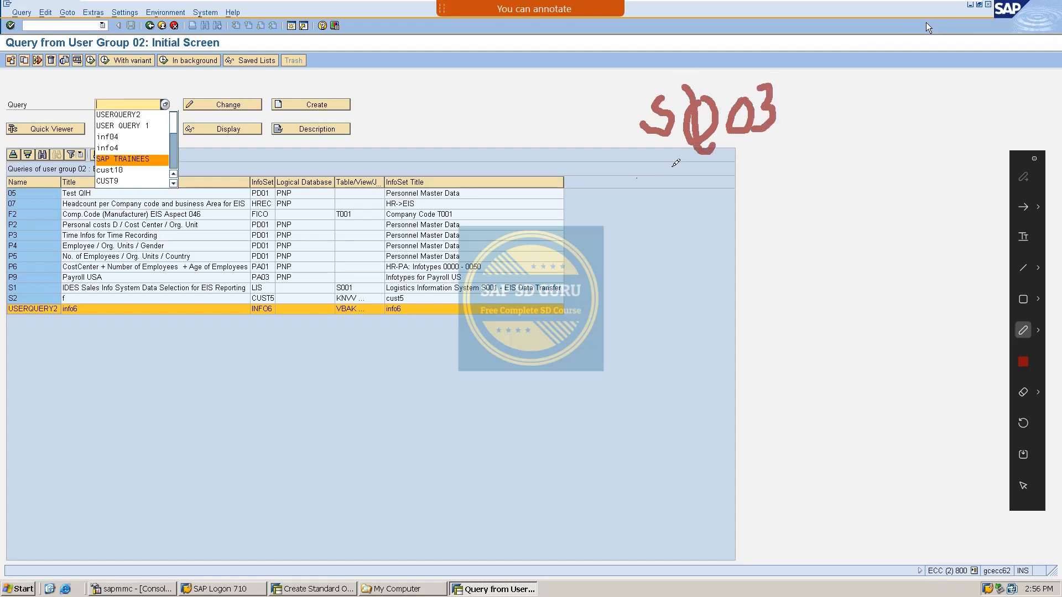
# Step: Underline the handwritten SQ03 twice, draw an arrow from it and handwrite user group beside the arrow
pyautogui.moveTo(639, 176); pyautogui.dragTo(769, 135)
pyautogui.moveTo(670, 184)
pyautogui.mouseDown()
pyautogui.moveTo(783, 138)
pyautogui.moveTo(868, 83)
pyautogui.moveTo(847, 118)
pyautogui.mouseUp()
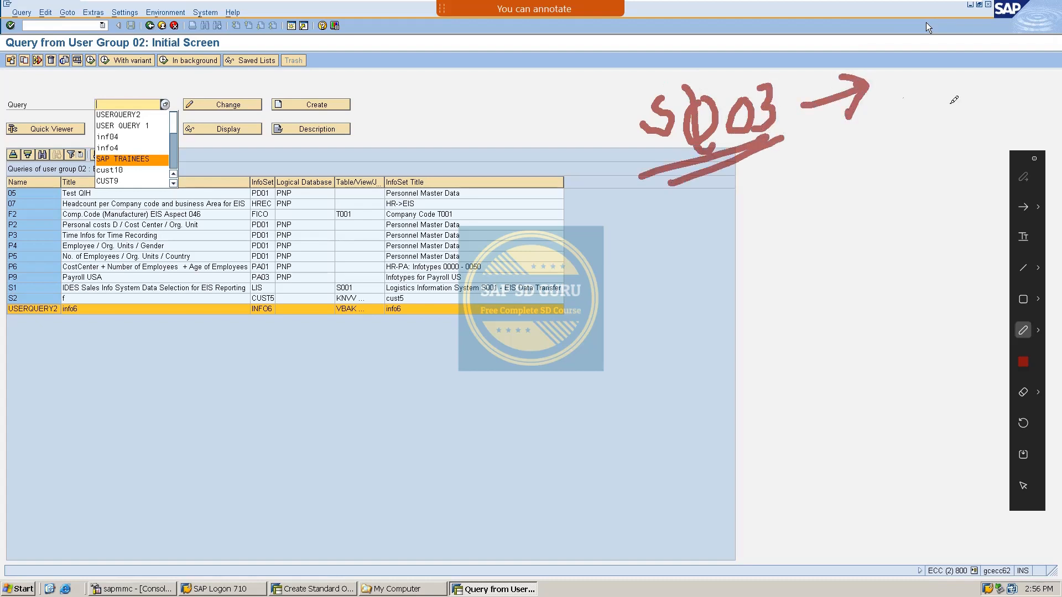
pyautogui.moveTo(894, 78)
pyautogui.mouseDown()
pyautogui.moveTo(892, 86)
pyautogui.moveTo(917, 77)
pyautogui.moveTo(935, 90)
pyautogui.moveTo(923, 106)
pyautogui.moveTo(953, 83)
pyautogui.moveTo(954, 102)
pyautogui.moveTo(979, 72)
pyautogui.moveTo(976, 99)
pyautogui.mouseUp()
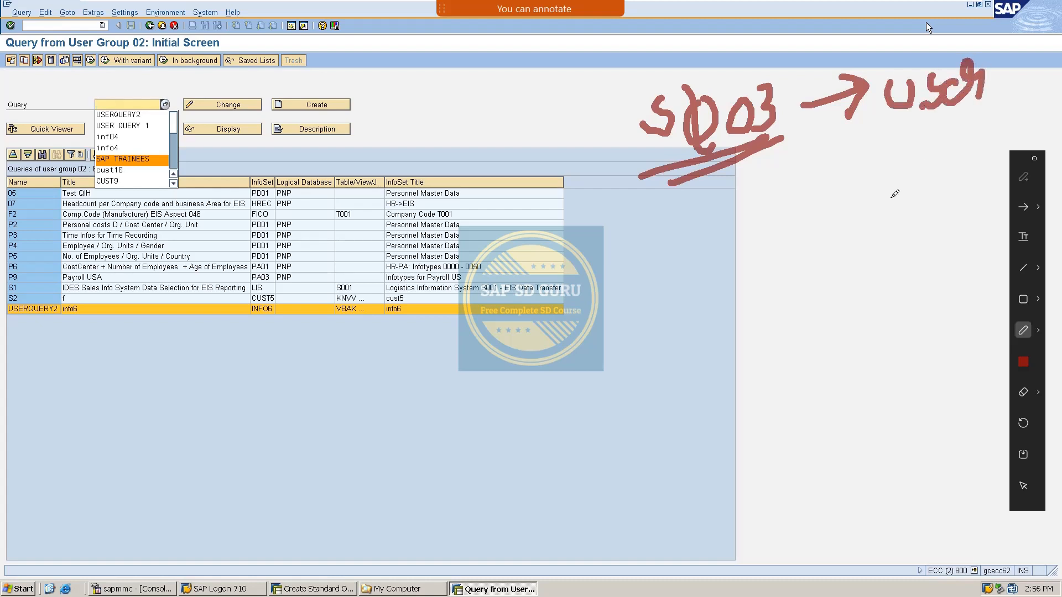
pyautogui.moveTo(902, 146)
pyautogui.mouseDown()
pyautogui.moveTo(899, 182)
pyautogui.moveTo(917, 134)
pyautogui.moveTo(916, 160)
pyautogui.mouseUp()
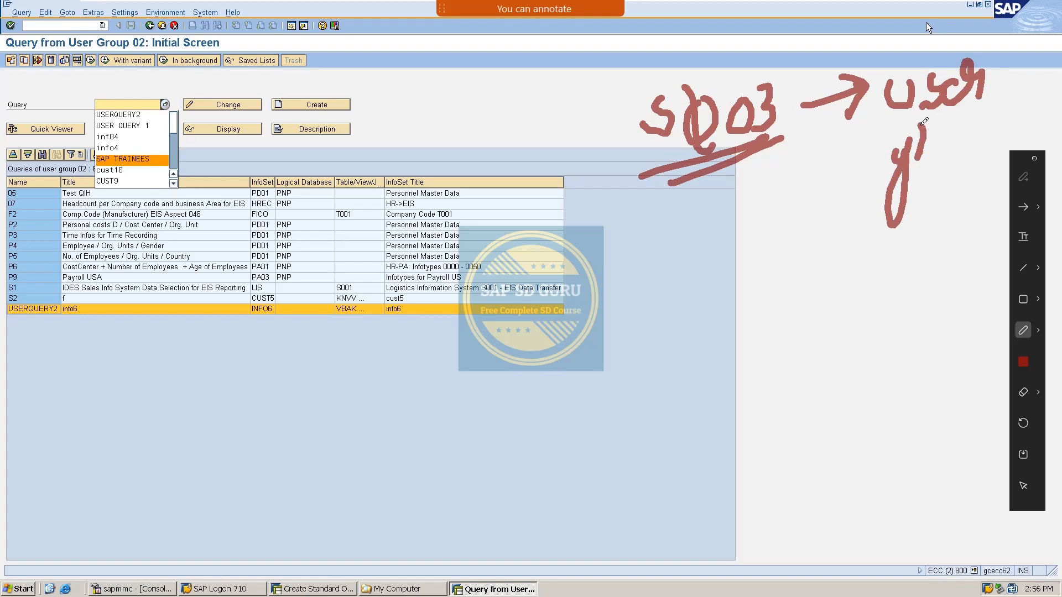
pyautogui.moveTo(923, 122)
pyautogui.mouseDown()
pyautogui.moveTo(941, 151)
pyautogui.moveTo(991, 112)
pyautogui.moveTo(1005, 130)
pyautogui.moveTo(996, 105)
pyautogui.mouseUp()
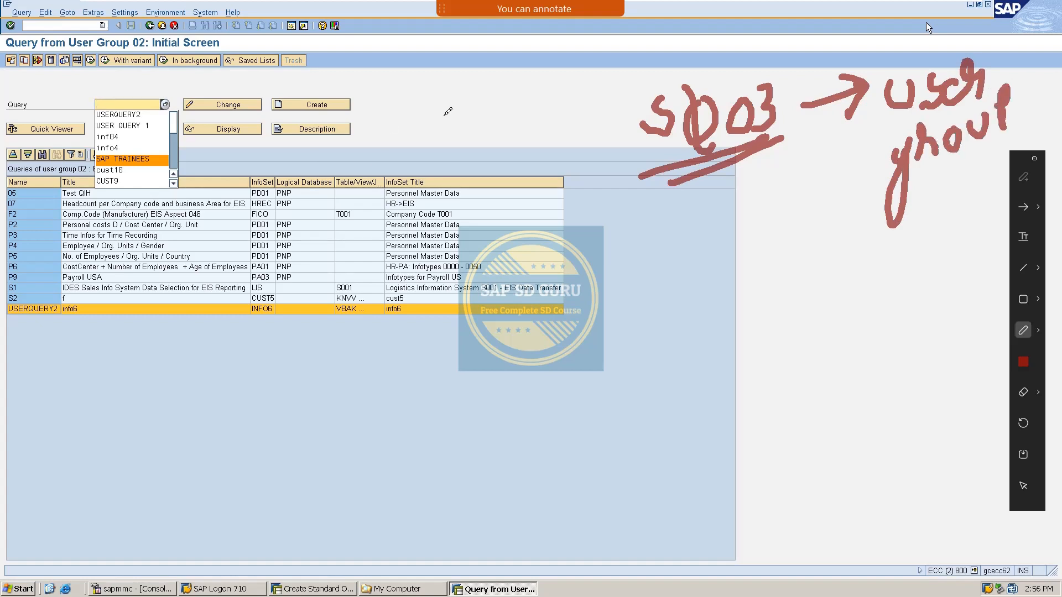
# Step: Leave annotation mode and open the user group maintenance transaction with /nsq03
pyautogui.press('Escape')
pyautogui.click(59, 22)
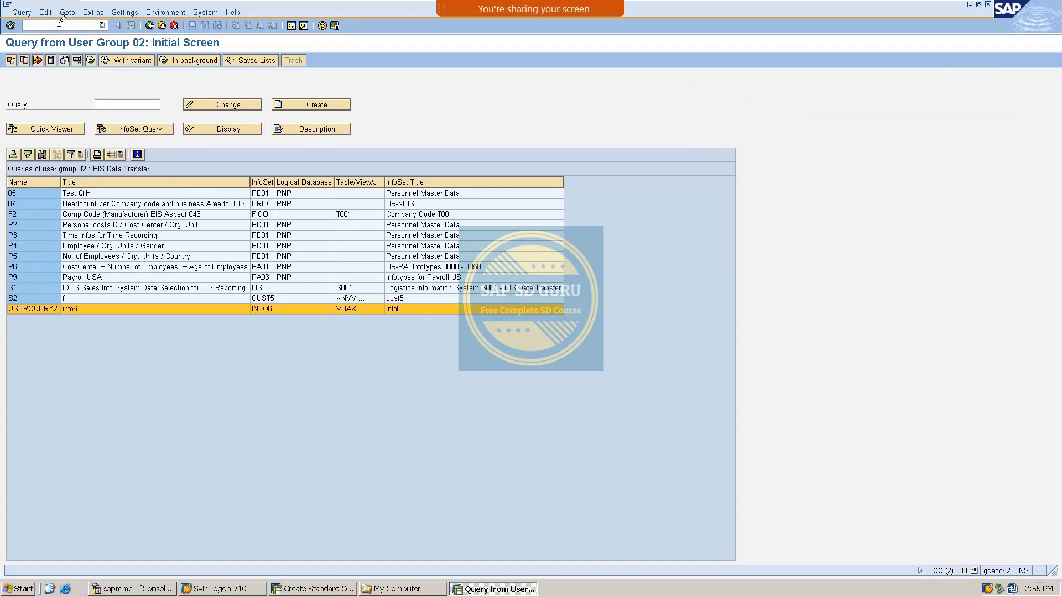
pyautogui.write('/nsq03')
pyautogui.press('Return')
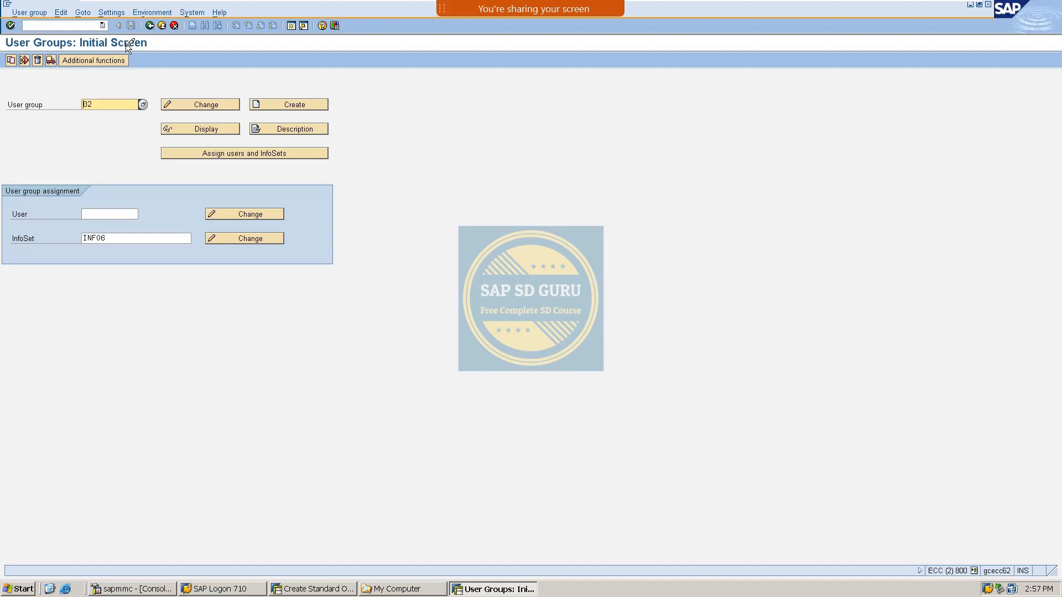
# Step: Replace the user group name with SD_USER and start creating that group
pyautogui.doubleClick(116, 101)
pyautogui.press('BackSpace')
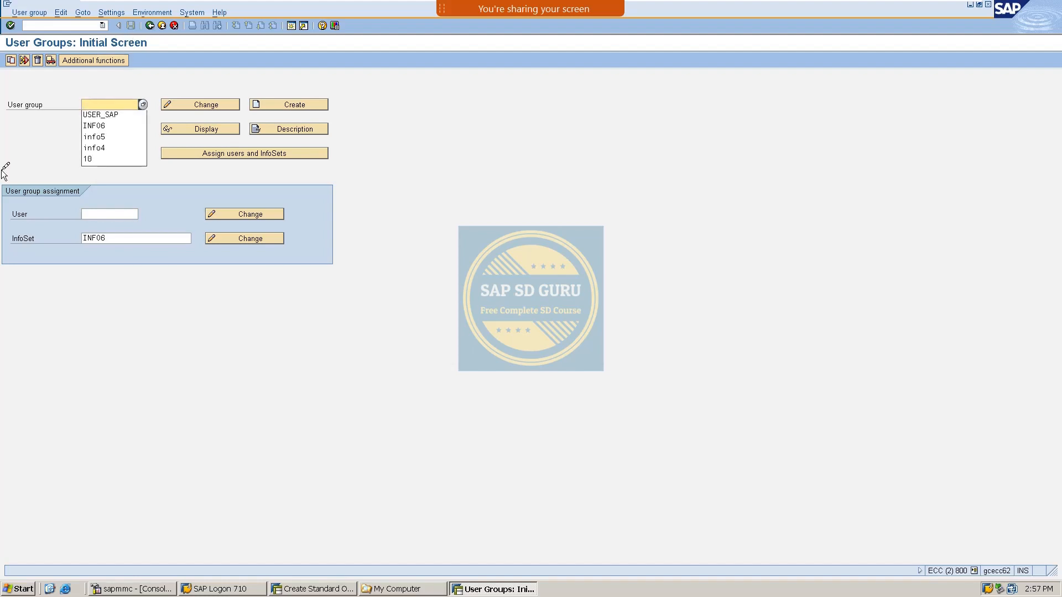
pyautogui.write('SD')
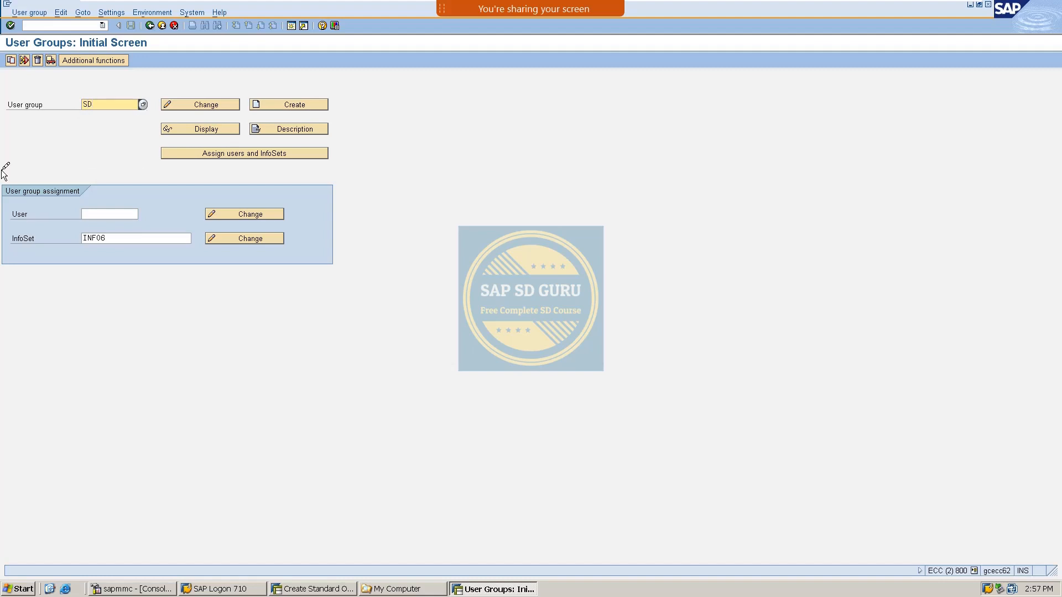
pyautogui.write('_USER')
pyautogui.moveTo(128, 103); pyautogui.dragTo(3, 82)
pyautogui.click(121, 107)
pyautogui.click(269, 102)
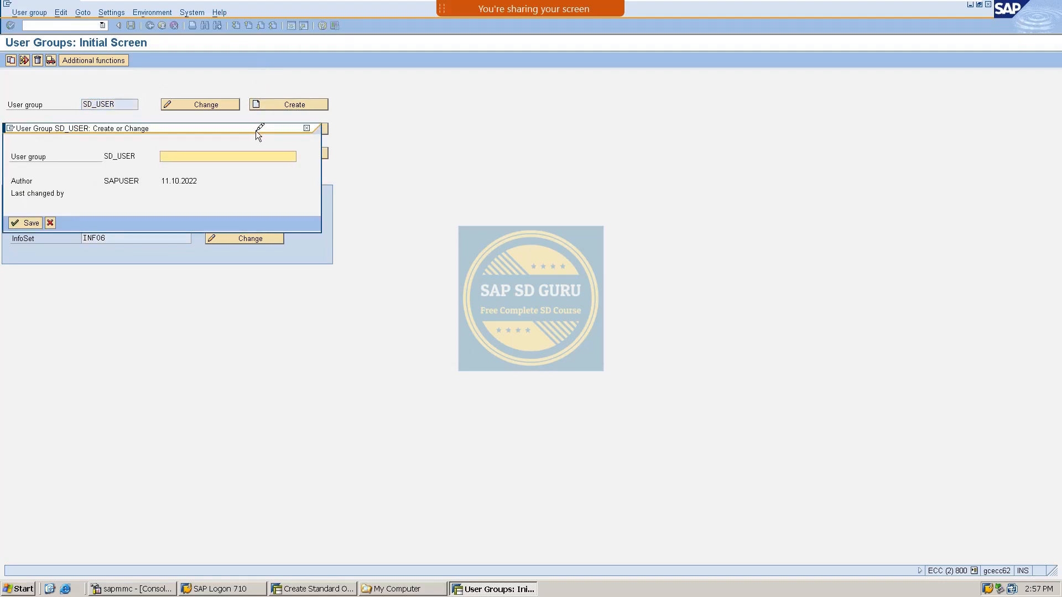
# Step: Describe the new user group as SAP SD USERS, save it and exit to the SAP Easy Access screen
pyautogui.moveTo(257, 134); pyautogui.dragTo(626, 106)
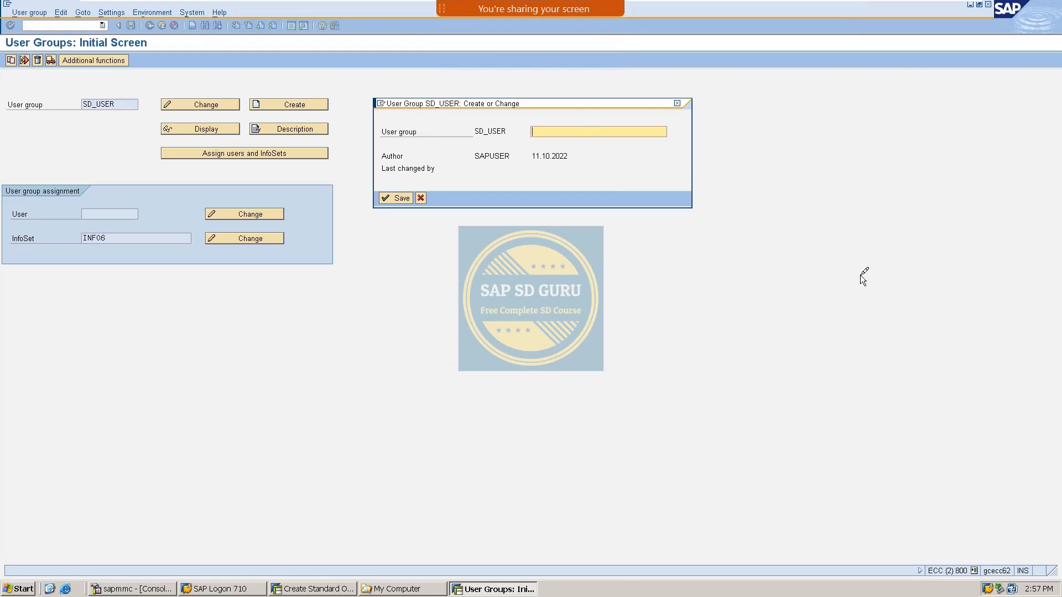
pyautogui.write('SAP SD USERS')
pyautogui.click(398, 198)
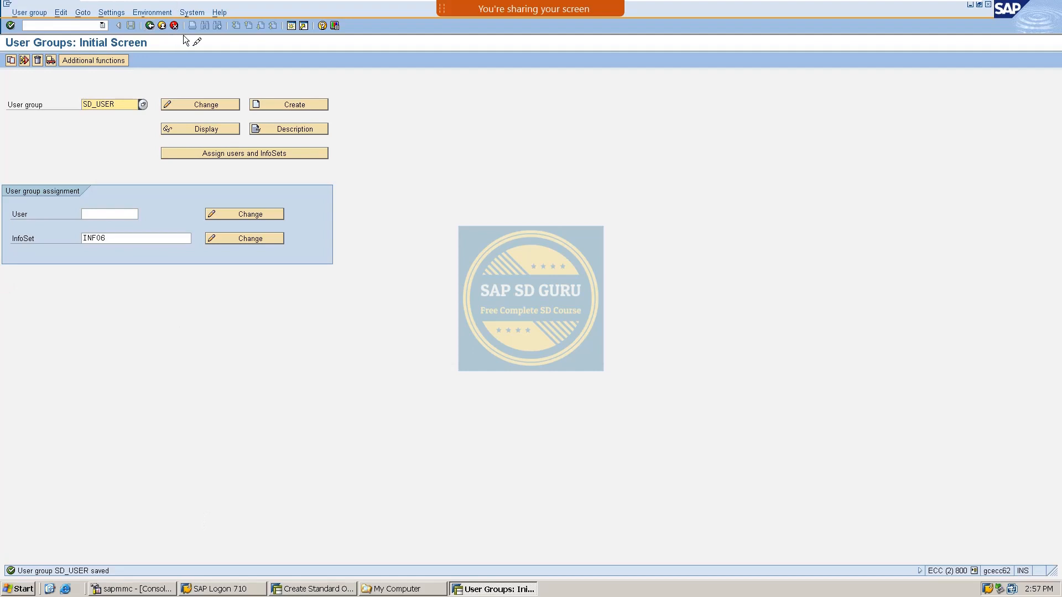
pyautogui.click(162, 26)
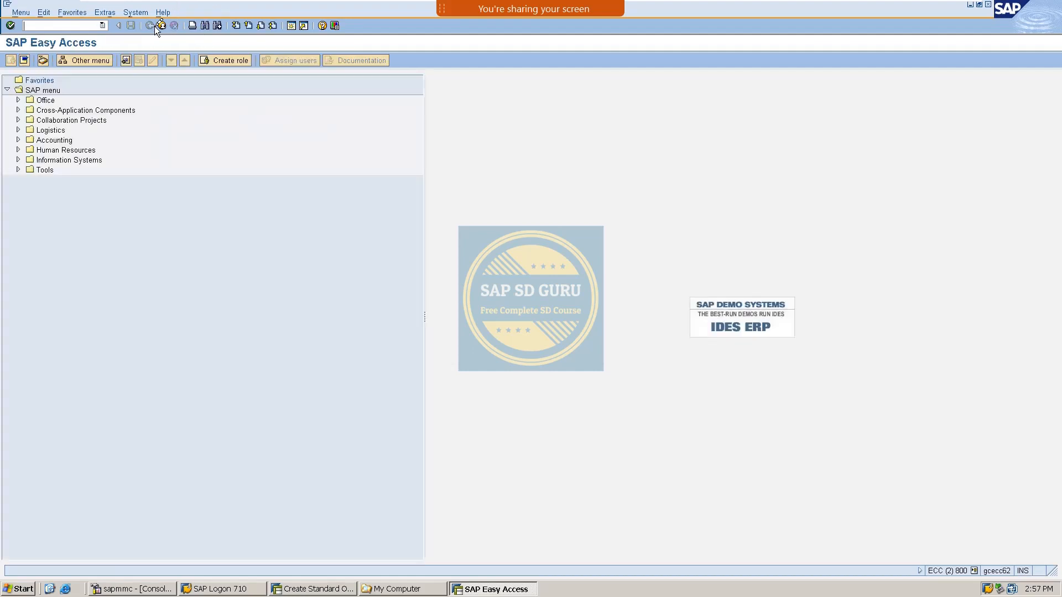
# Step: Restart screen annotation and handwrite the first list item, 1) – user group, in the empty area beside the SAP menu
pyautogui.moveTo(668, 2)
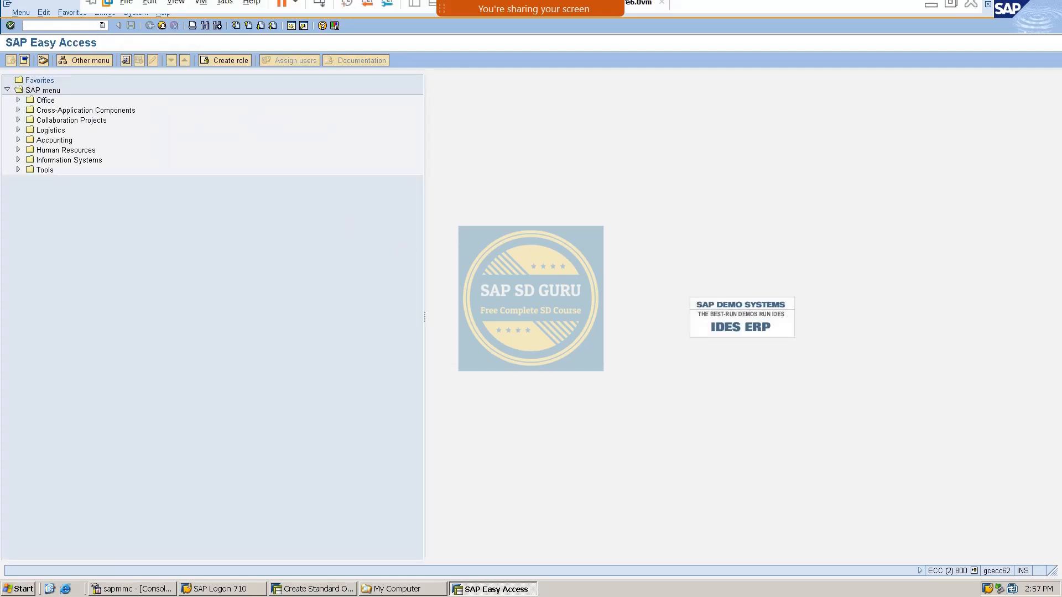
pyautogui.click(776, 21)
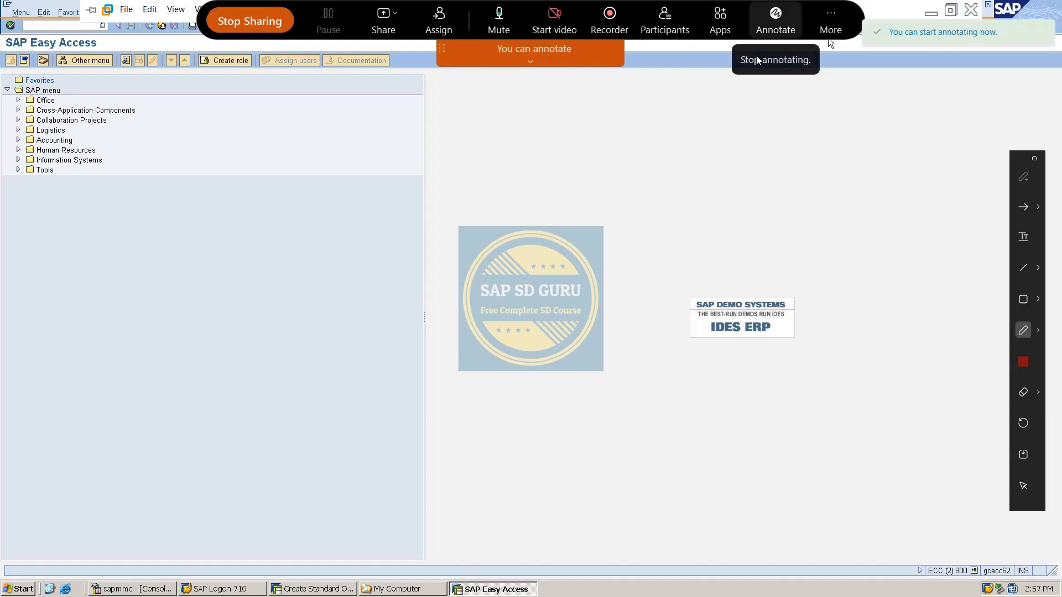
pyautogui.moveTo(445, 143)
pyautogui.mouseDown()
pyautogui.moveTo(454, 180)
pyautogui.moveTo(435, 211)
pyautogui.mouseUp()
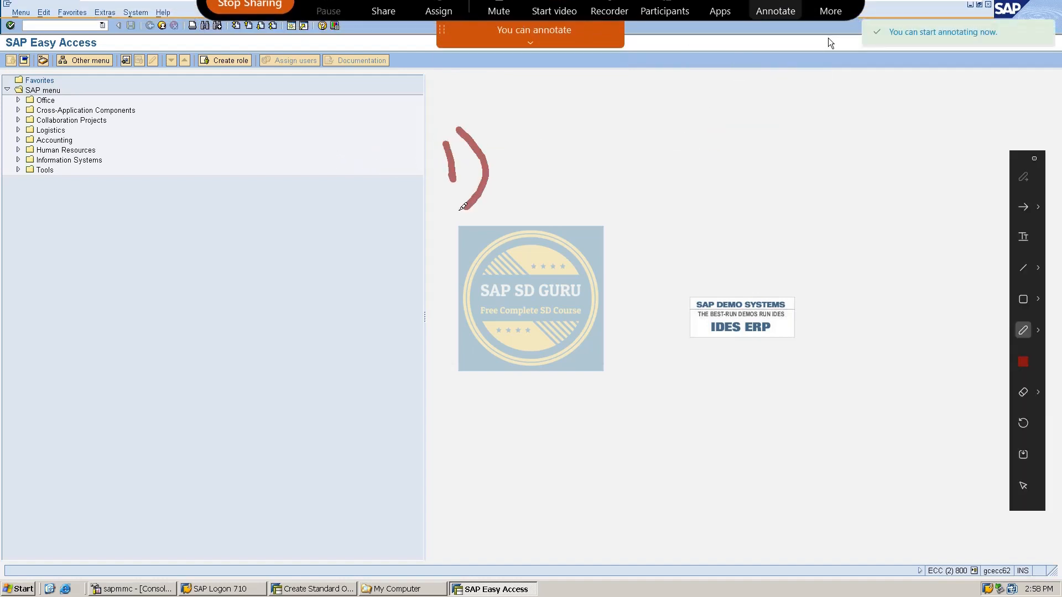
pyautogui.moveTo(515, 167)
pyautogui.mouseDown()
pyautogui.moveTo(617, 169)
pyautogui.moveTo(640, 135)
pyautogui.moveTo(659, 147)
pyautogui.moveTo(649, 176)
pyautogui.mouseUp()
pyautogui.moveTo(696, 146)
pyautogui.mouseDown()
pyautogui.moveTo(687, 151)
pyautogui.moveTo(701, 166)
pyautogui.moveTo(744, 173)
pyautogui.mouseUp()
pyautogui.moveTo(796, 125)
pyautogui.mouseDown()
pyautogui.moveTo(805, 177)
pyautogui.moveTo(813, 111)
pyautogui.moveTo(837, 153)
pyautogui.mouseUp()
pyautogui.moveTo(852, 119)
pyautogui.mouseDown()
pyautogui.moveTo(867, 111)
pyautogui.moveTo(908, 142)
pyautogui.moveTo(915, 111)
pyautogui.mouseUp()
pyautogui.moveTo(934, 125); pyautogui.dragTo(945, 148)
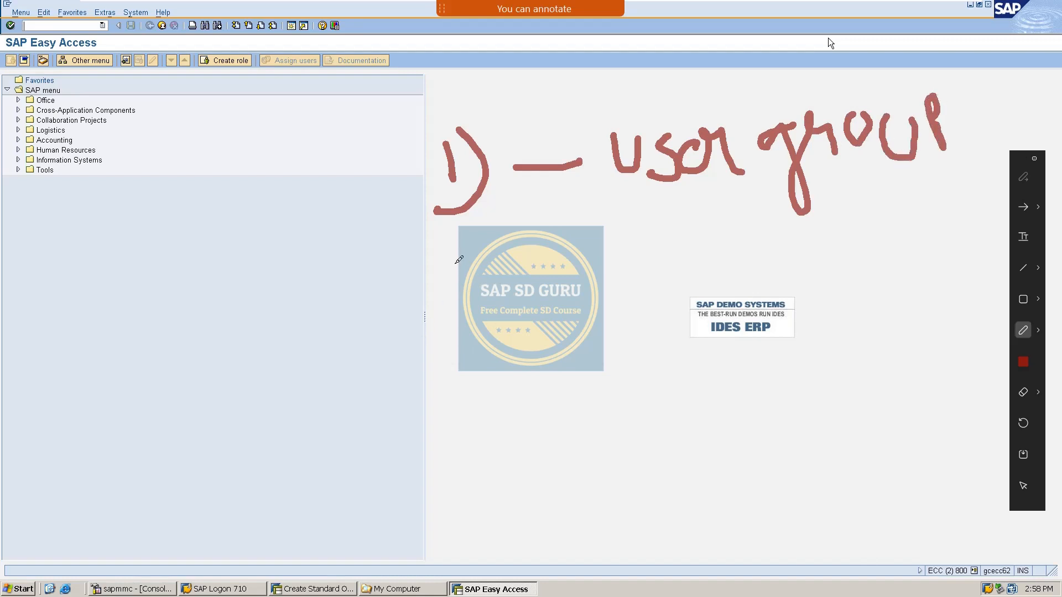
# Step: Handwrite the second list item, 2) – Info set, under the first one and draw two underlines below it
pyautogui.moveTo(453, 259)
pyautogui.mouseDown()
pyautogui.moveTo(463, 289)
pyautogui.moveTo(525, 273)
pyautogui.moveTo(501, 358)
pyautogui.mouseUp()
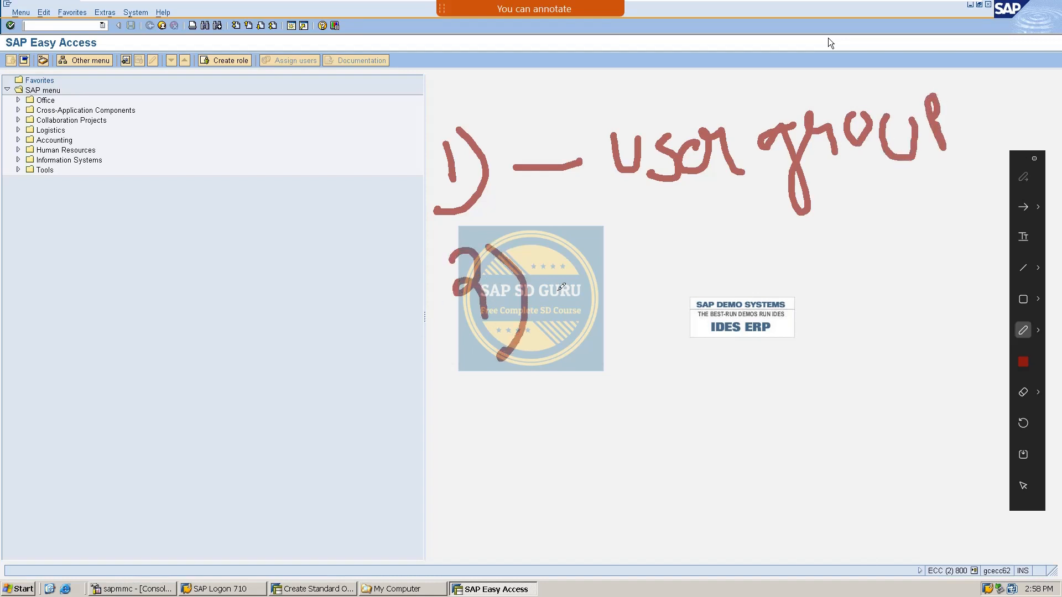
pyautogui.moveTo(556, 289); pyautogui.dragTo(611, 280)
pyautogui.moveTo(688, 256)
pyautogui.mouseDown()
pyautogui.moveTo(685, 277)
pyautogui.moveTo(704, 235)
pyautogui.moveTo(690, 280)
pyautogui.moveTo(714, 265)
pyautogui.mouseUp()
pyautogui.moveTo(726, 246)
pyautogui.mouseDown()
pyautogui.moveTo(732, 234)
pyautogui.moveTo(763, 260)
pyautogui.mouseUp()
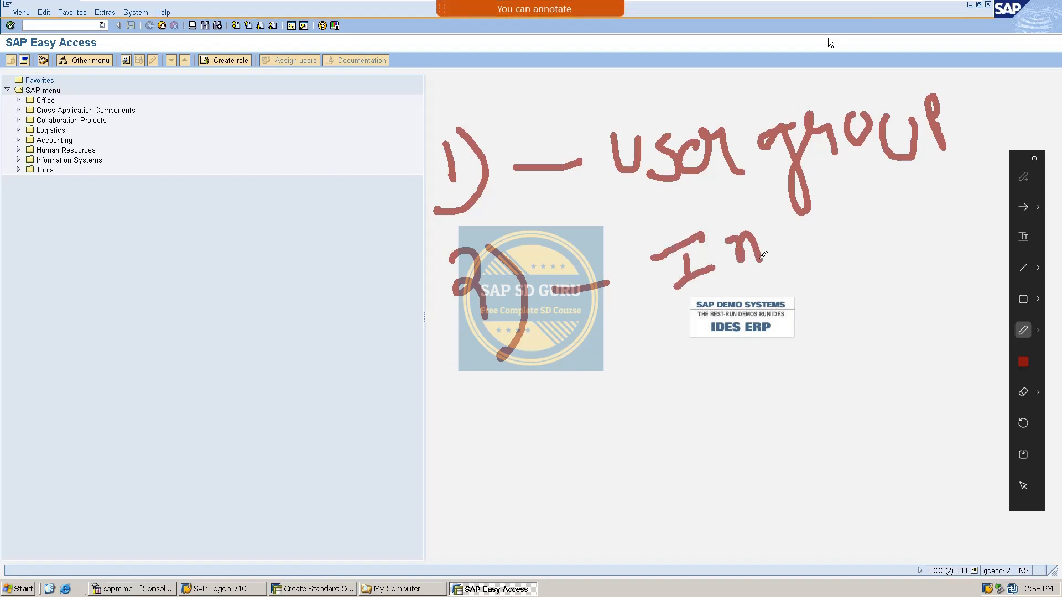
pyautogui.moveTo(780, 218)
pyautogui.mouseDown()
pyautogui.moveTo(791, 265)
pyautogui.moveTo(799, 237)
pyautogui.moveTo(829, 225)
pyautogui.mouseUp()
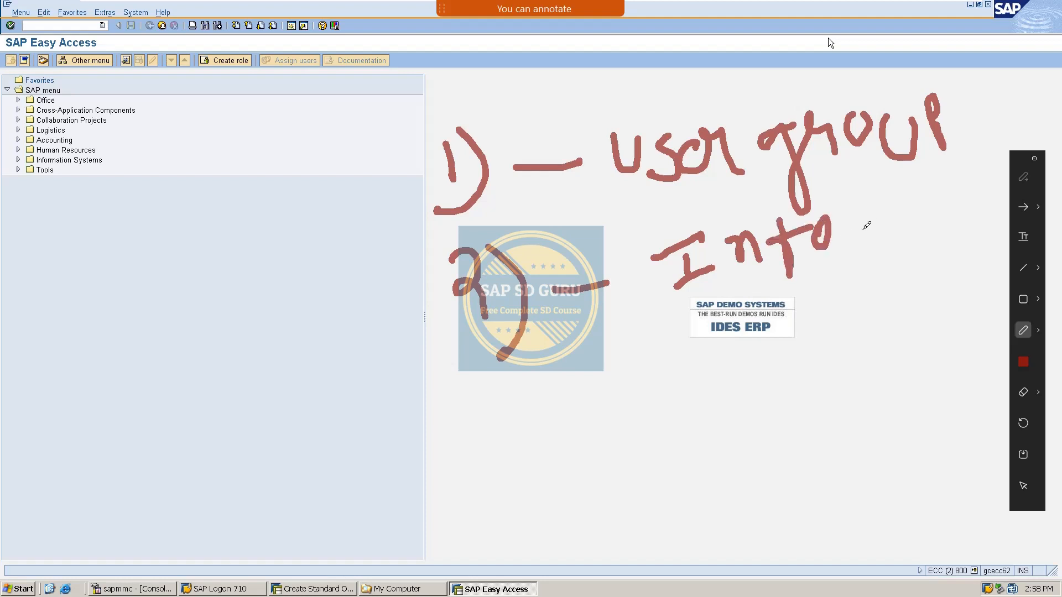
pyautogui.moveTo(889, 209)
pyautogui.mouseDown()
pyautogui.moveTo(893, 223)
pyautogui.moveTo(860, 247)
pyautogui.moveTo(943, 237)
pyautogui.moveTo(960, 202)
pyautogui.mouseUp()
pyautogui.moveTo(587, 354); pyautogui.dragTo(720, 326)
pyautogui.moveTo(638, 378); pyautogui.dragTo(708, 350)
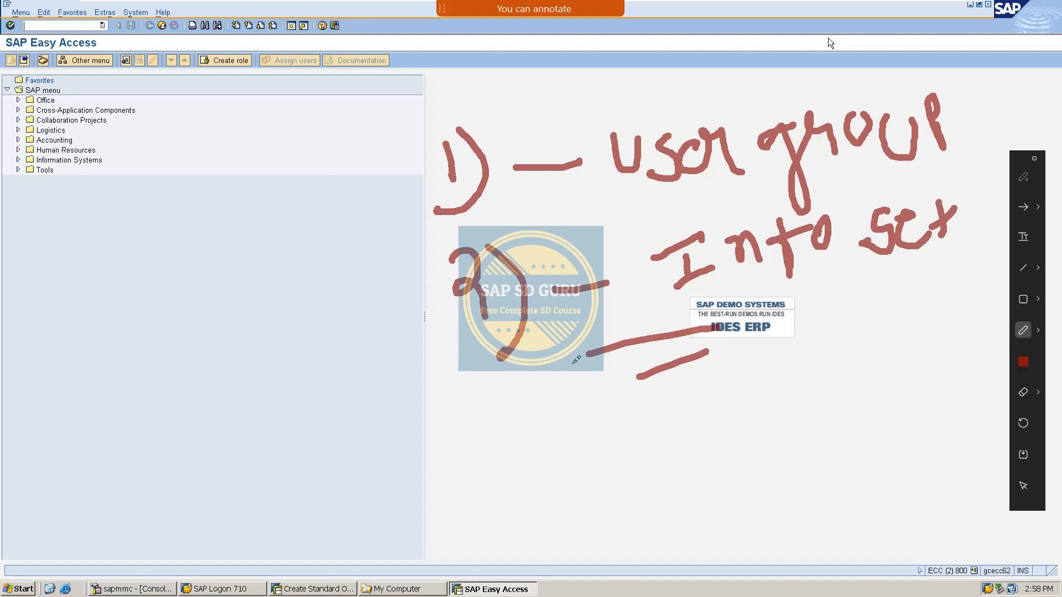
# Step: Draw a line from the second list item, handwrite SQ02 at its other end and underline it
pyautogui.moveTo(414, 313); pyautogui.dragTo(299, 327)
pyautogui.moveTo(130, 313)
pyautogui.mouseDown()
pyautogui.moveTo(108, 335)
pyautogui.moveTo(109, 354)
pyautogui.mouseUp()
pyautogui.moveTo(186, 303)
pyautogui.mouseDown()
pyautogui.moveTo(175, 347)
pyautogui.moveTo(183, 318)
pyautogui.mouseUp()
pyautogui.moveTo(161, 288); pyautogui.dragTo(176, 351)
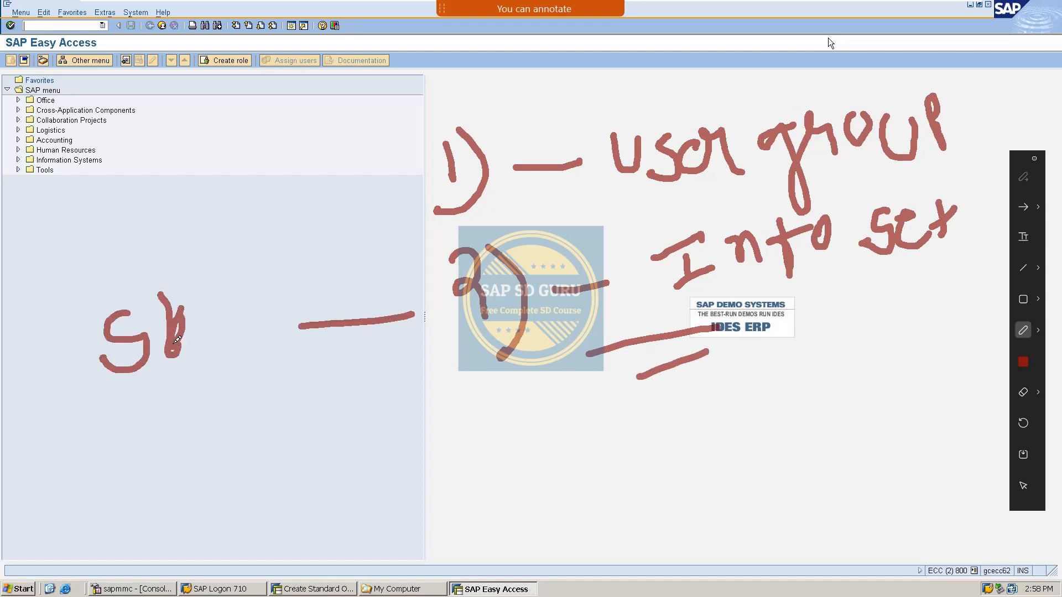
pyautogui.moveTo(208, 300)
pyautogui.mouseDown()
pyautogui.moveTo(202, 332)
pyautogui.moveTo(287, 301)
pyautogui.moveTo(123, 434)
pyautogui.mouseUp()
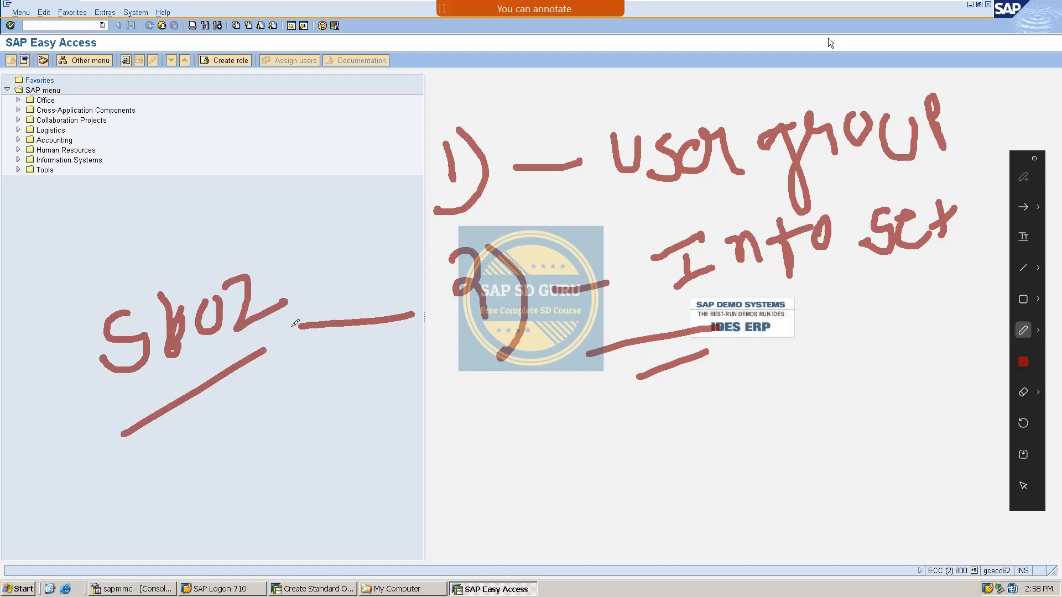
pyautogui.moveTo(292, 326); pyautogui.dragTo(195, 409)
pyautogui.moveTo(338, 305); pyautogui.dragTo(310, 330)
# Step: Leave annotation mode and open the InfoSet maintenance transaction sq02
pyautogui.press('Escape')
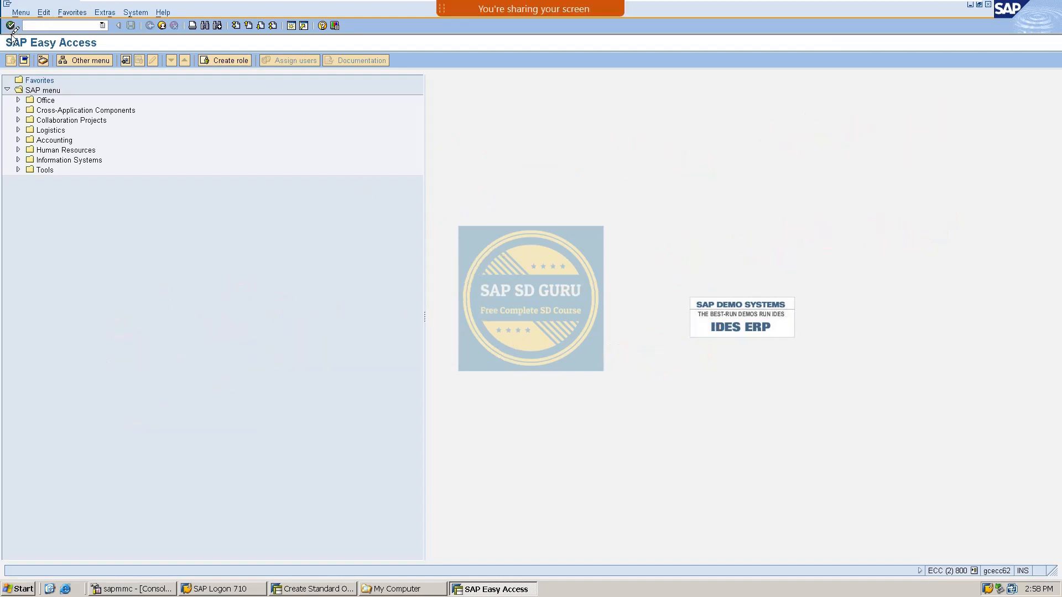
pyautogui.write('sq02')
pyautogui.press('Return')
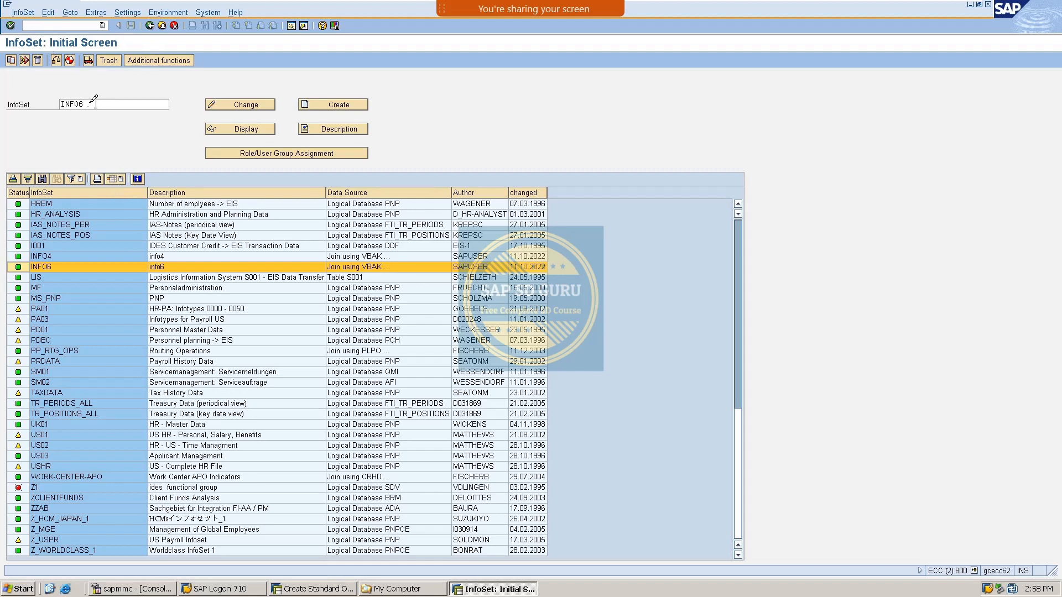
# Step: Replace the InfoSet name with CONFIRMED QUANTITIES and start creating that InfoSet
pyautogui.moveTo(107, 105); pyautogui.dragTo(1, 194)
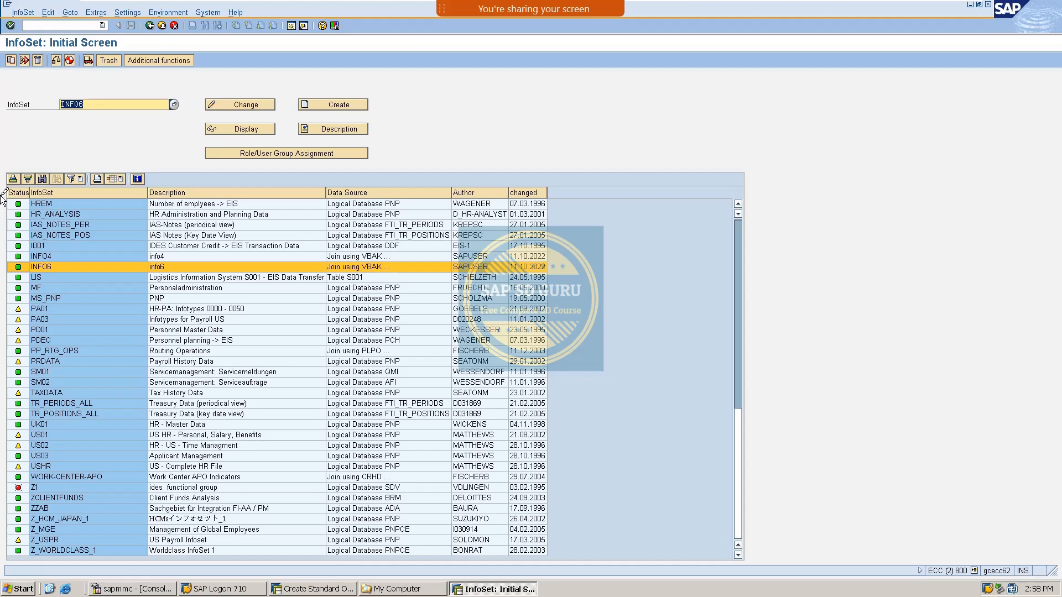
pyautogui.press('BackSpace')
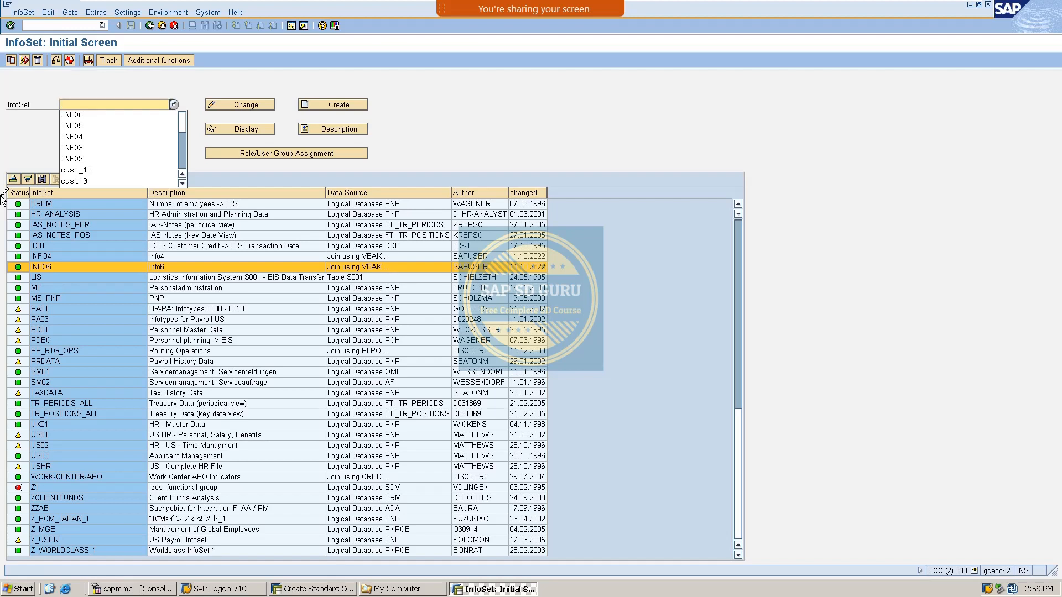
pyautogui.write('CONFIRM')
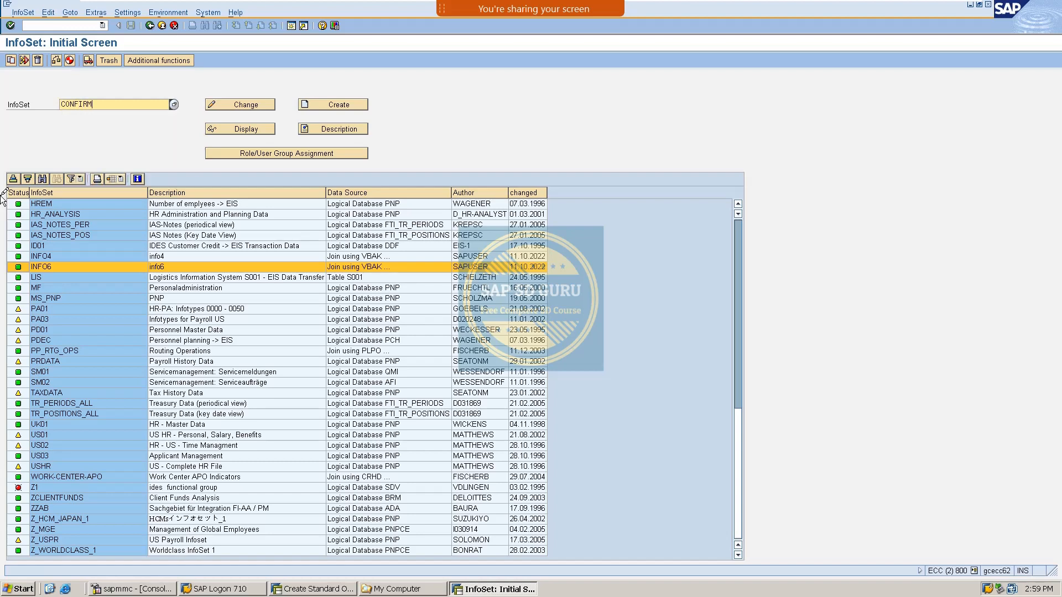
pyautogui.write('ED QUANTITIES')
pyautogui.click(347, 105)
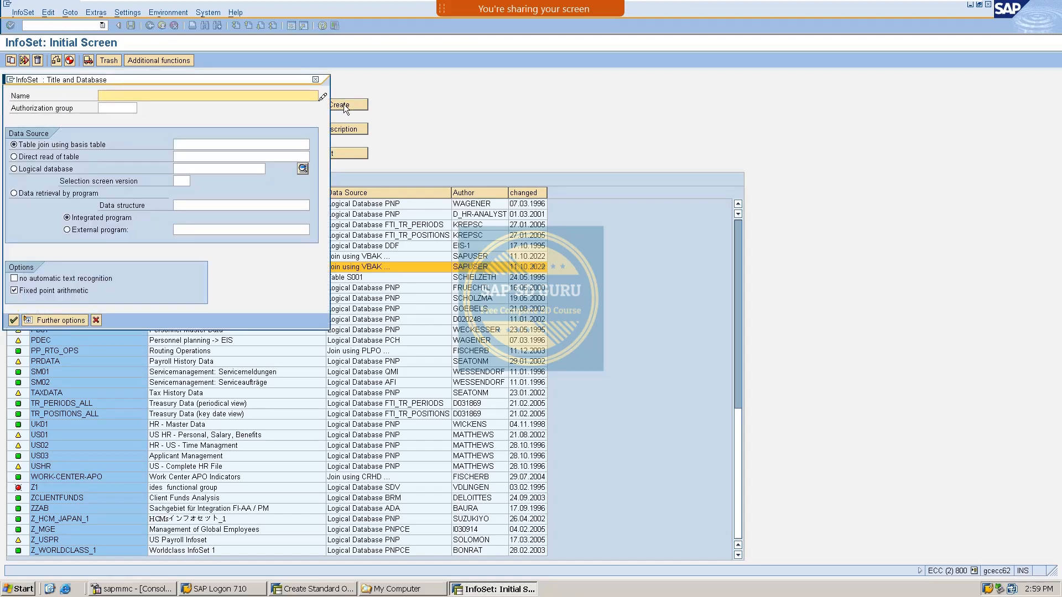
# Step: Title the InfoSet CONFIRMED QUANTITIES, base its table join on VBAK and continue to the join definition
pyautogui.moveTo(307, 86); pyautogui.dragTo(851, 102)
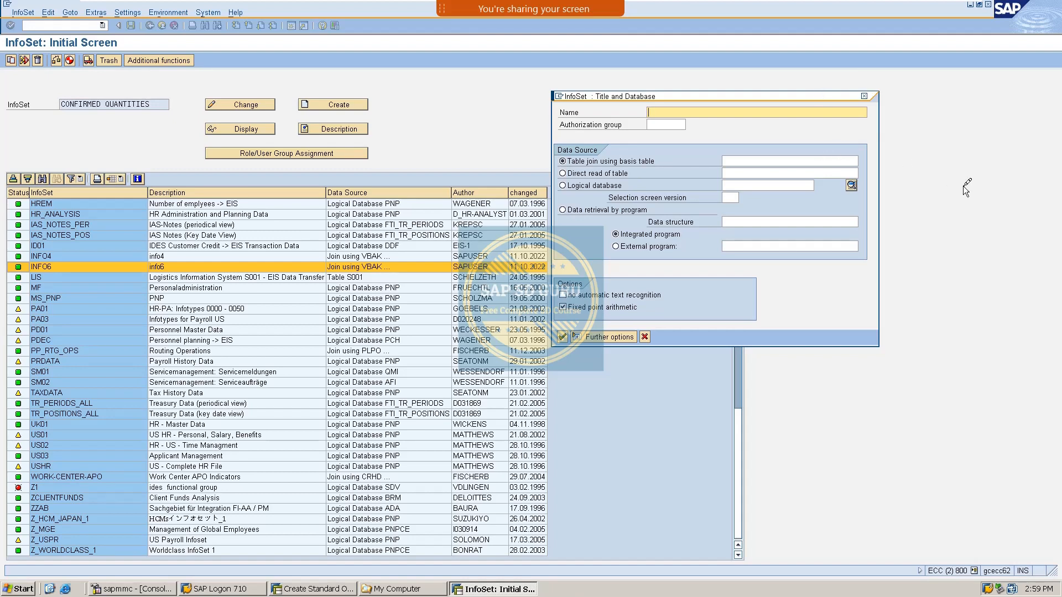
pyautogui.write('CONFIRMED QUANTITIES')
pyautogui.click(781, 160)
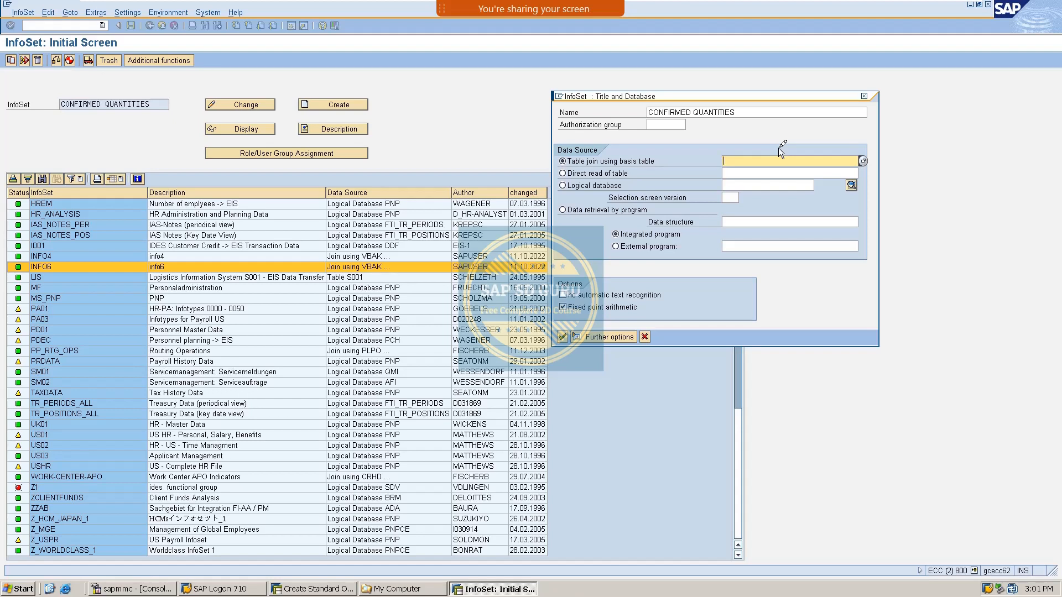
pyautogui.write('VBAK')
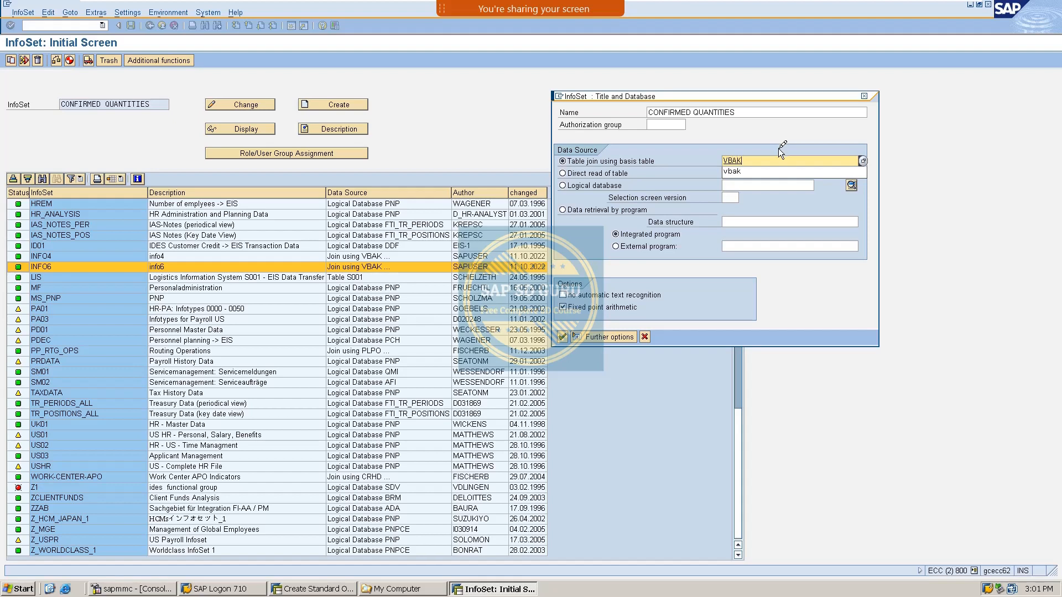
pyautogui.press('Tab')
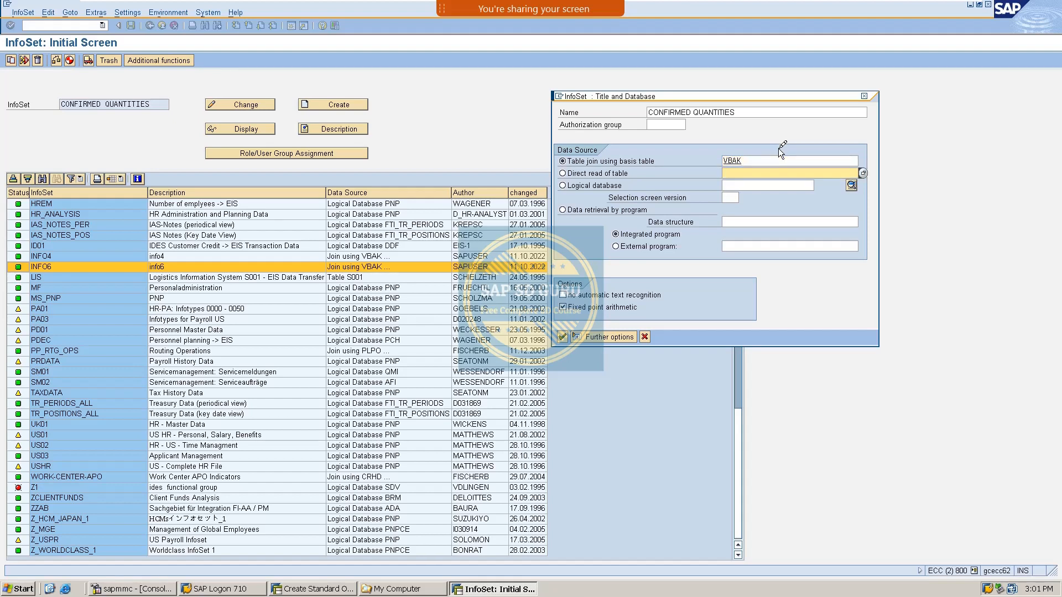
pyautogui.press('Return')
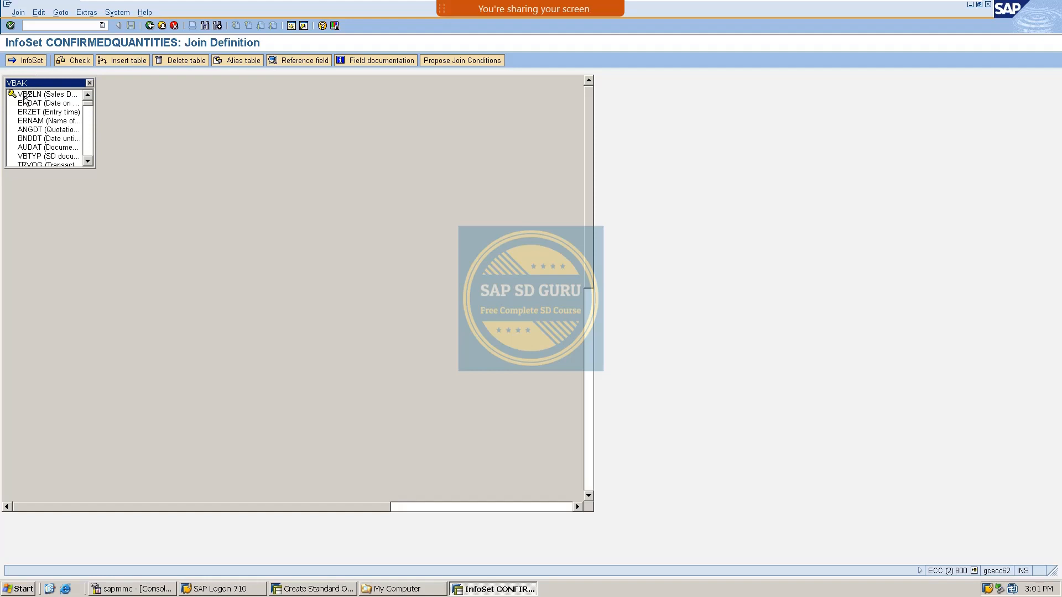
pyautogui.click(43, 94)
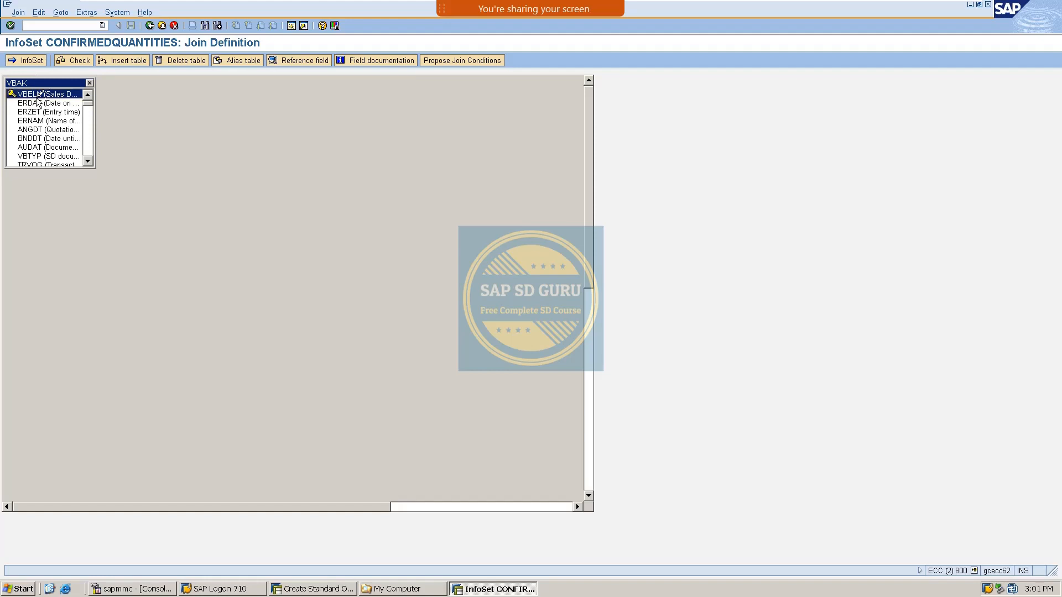
pyautogui.moveTo(38, 100); pyautogui.dragTo(100, 431)
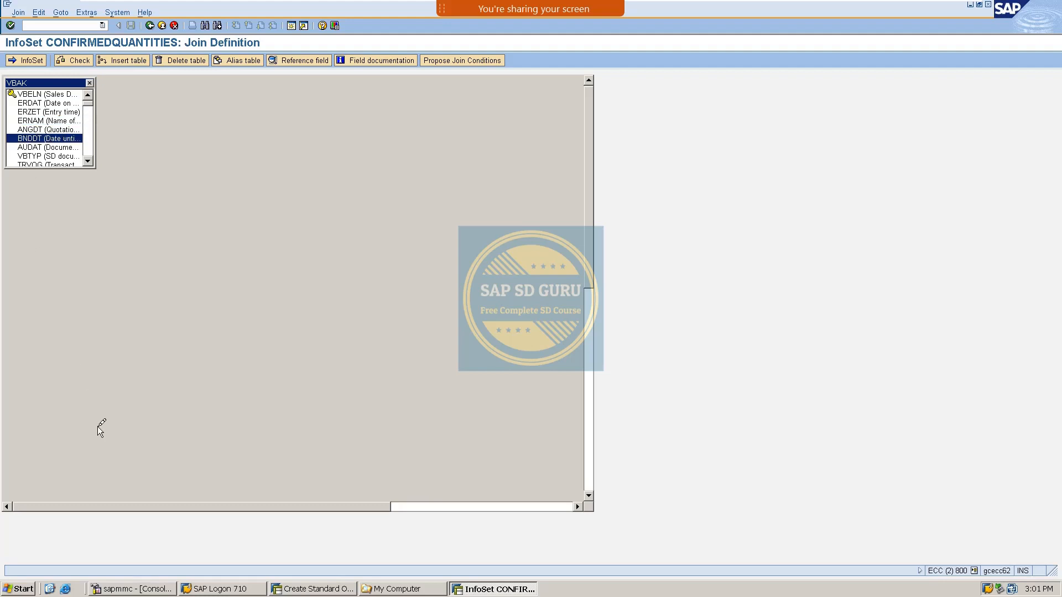
# Step: Insert table VBAP into the InfoSet's join definition alongside VBAK
pyautogui.click(122, 62)
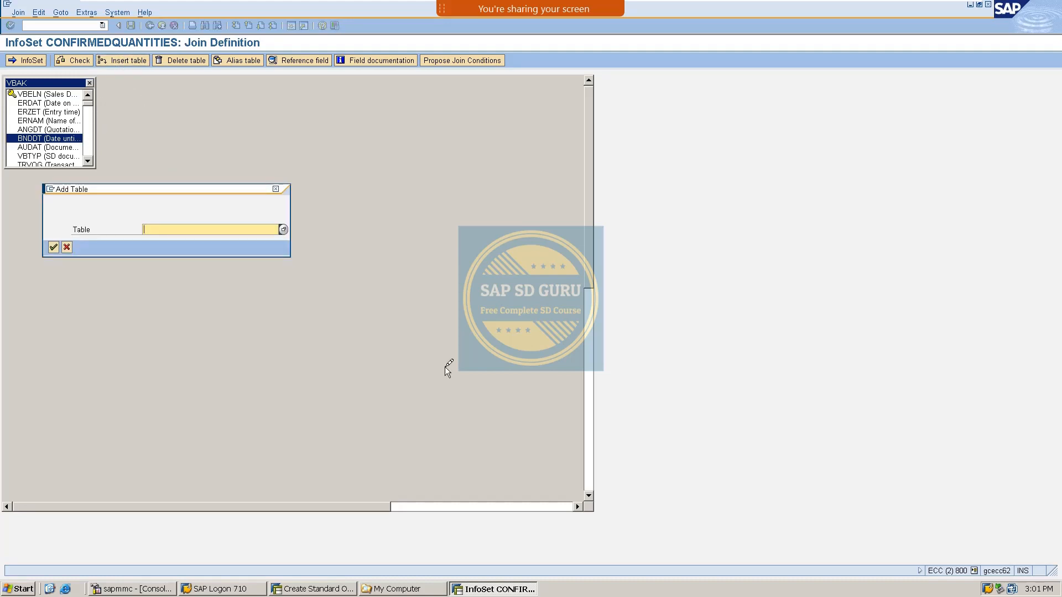
pyautogui.write('VA')
pyautogui.press('BackSpace')
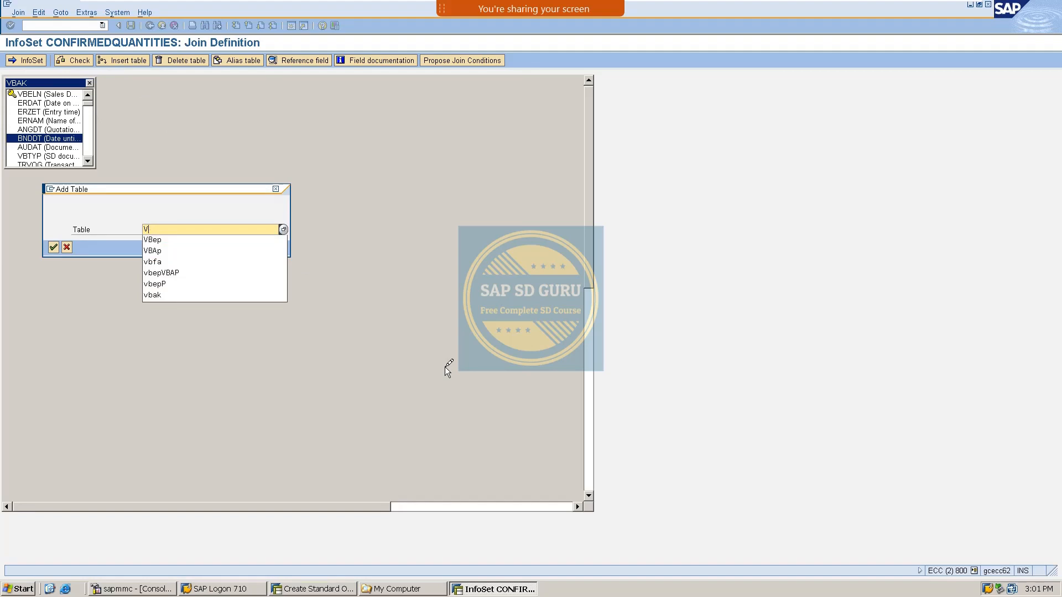
pyautogui.write('BAP')
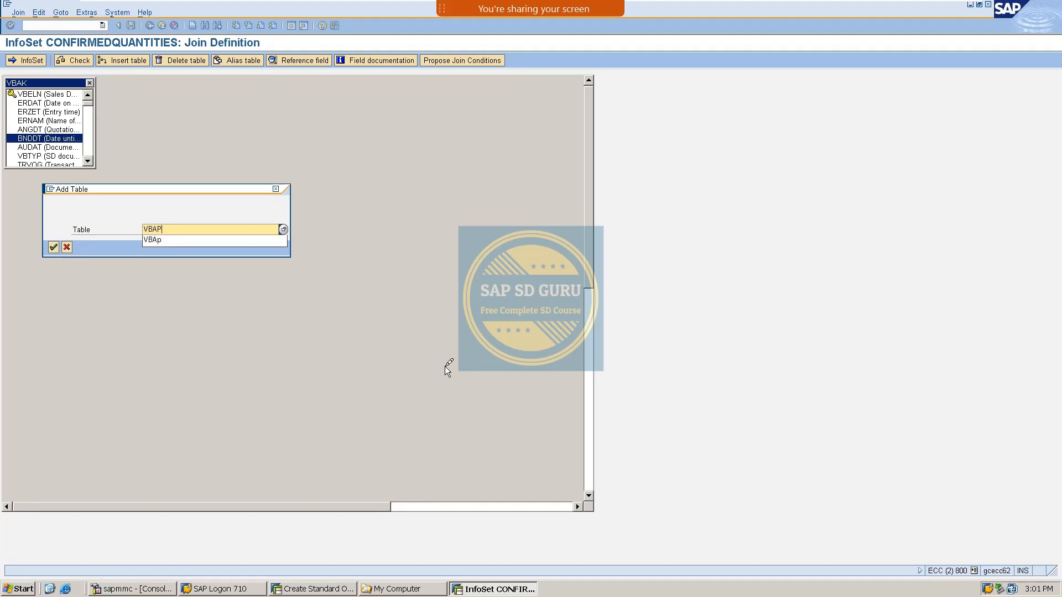
pyautogui.press('Return')
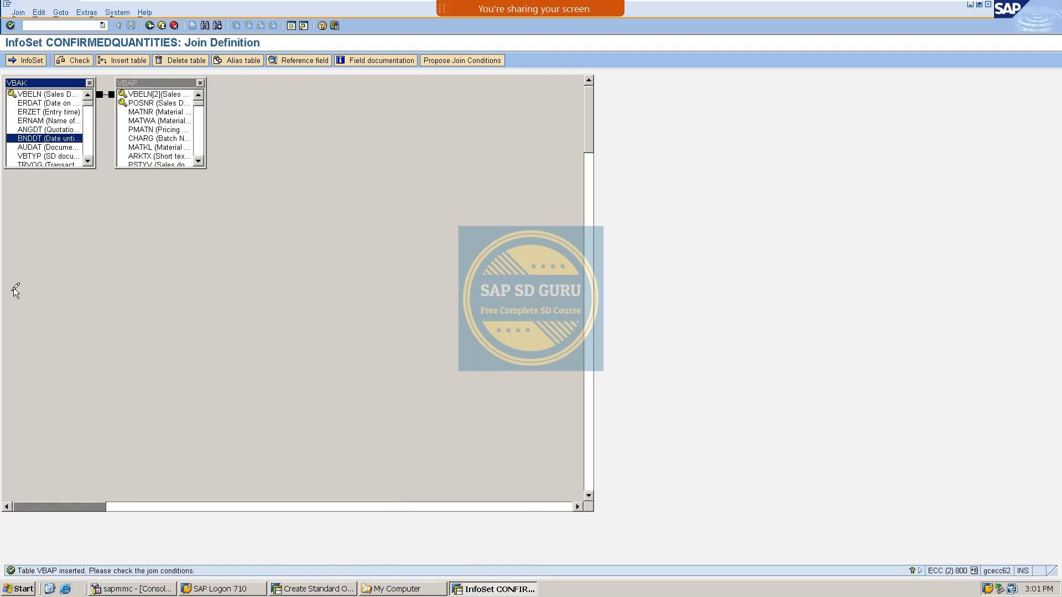
pyautogui.click(58, 82)
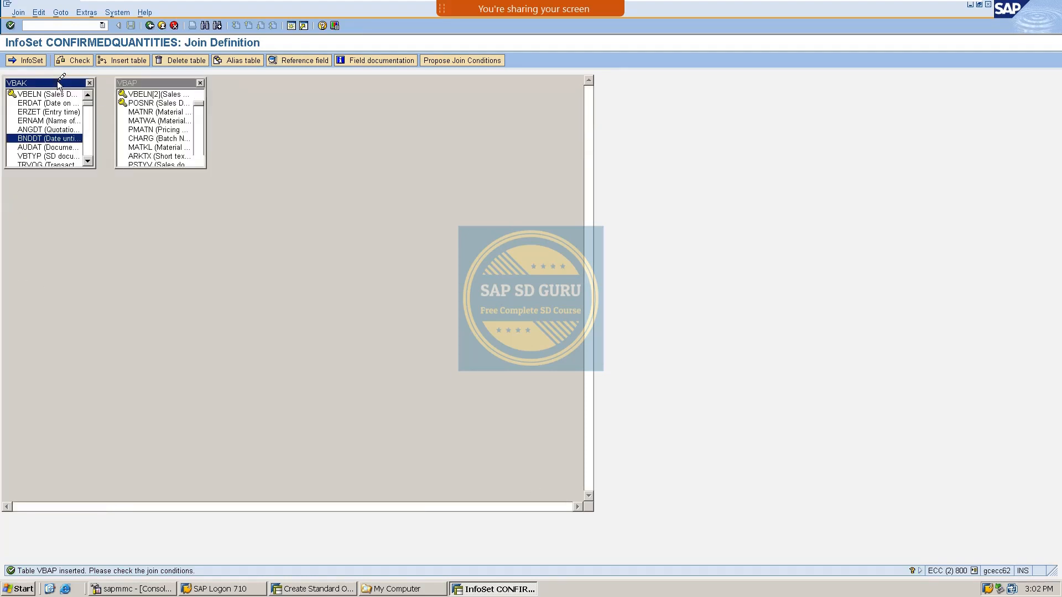
pyautogui.click(138, 79)
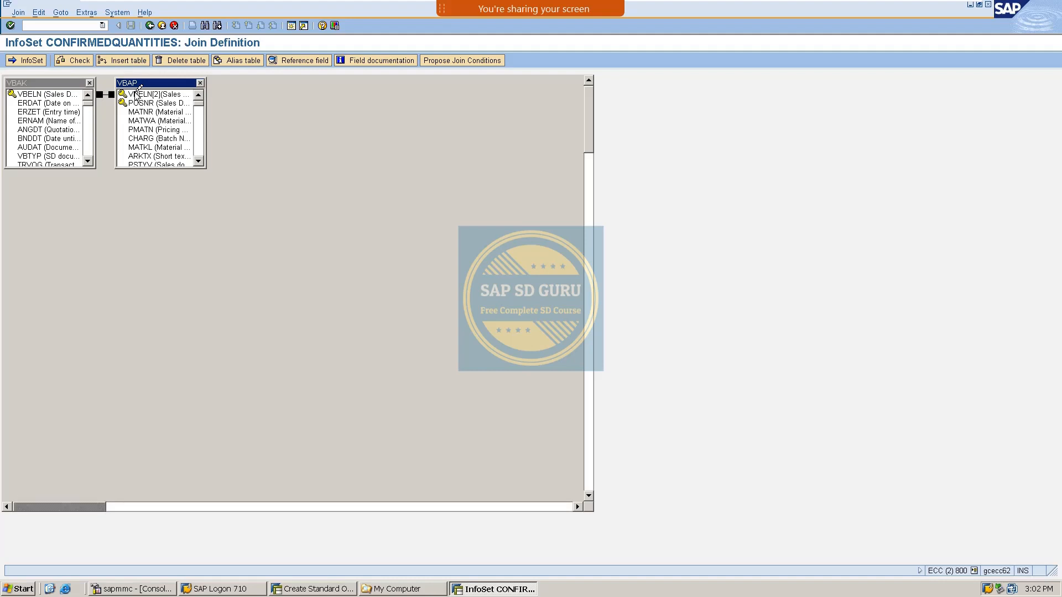
# Step: Insert table VBEP as the third table of the join definition
pyautogui.click(121, 61)
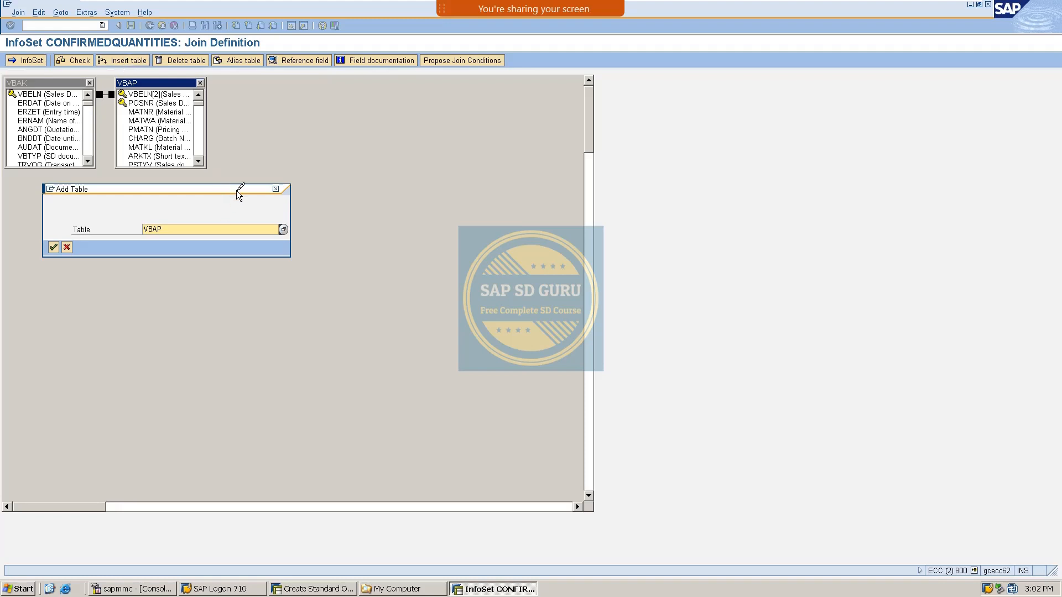
pyautogui.moveTo(237, 188); pyautogui.dragTo(425, 140)
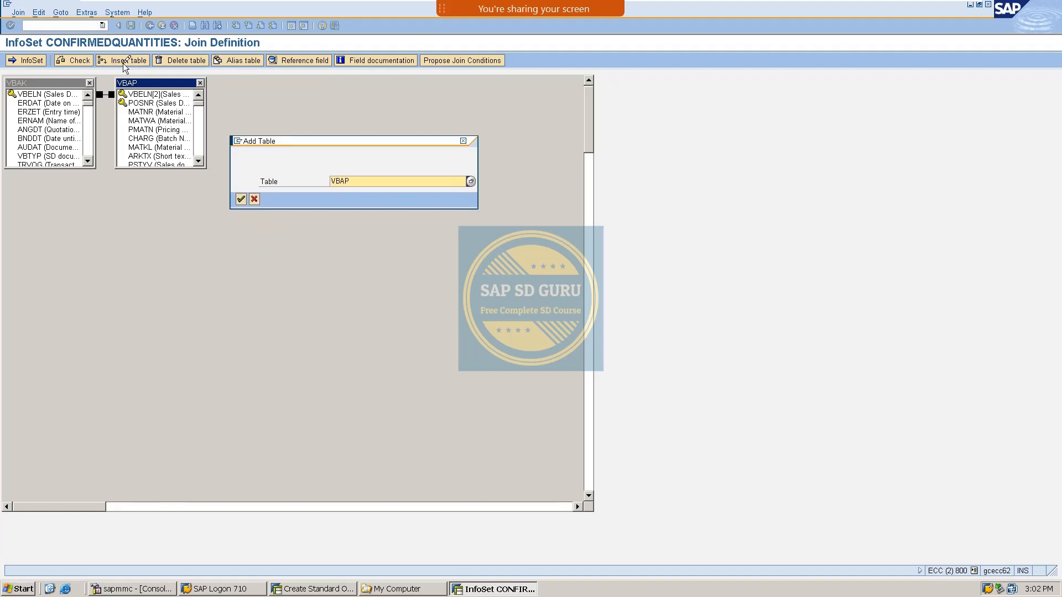
pyautogui.click(365, 178)
pyautogui.press('BackSpace')
pyautogui.press('BackSpace')
pyautogui.write('EP')
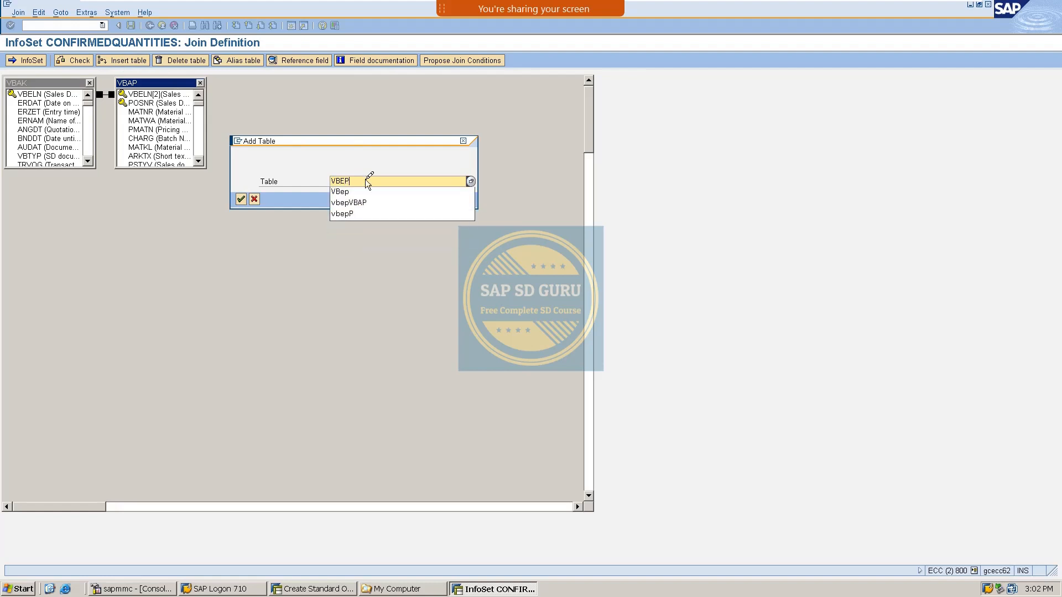
pyautogui.press('Return')
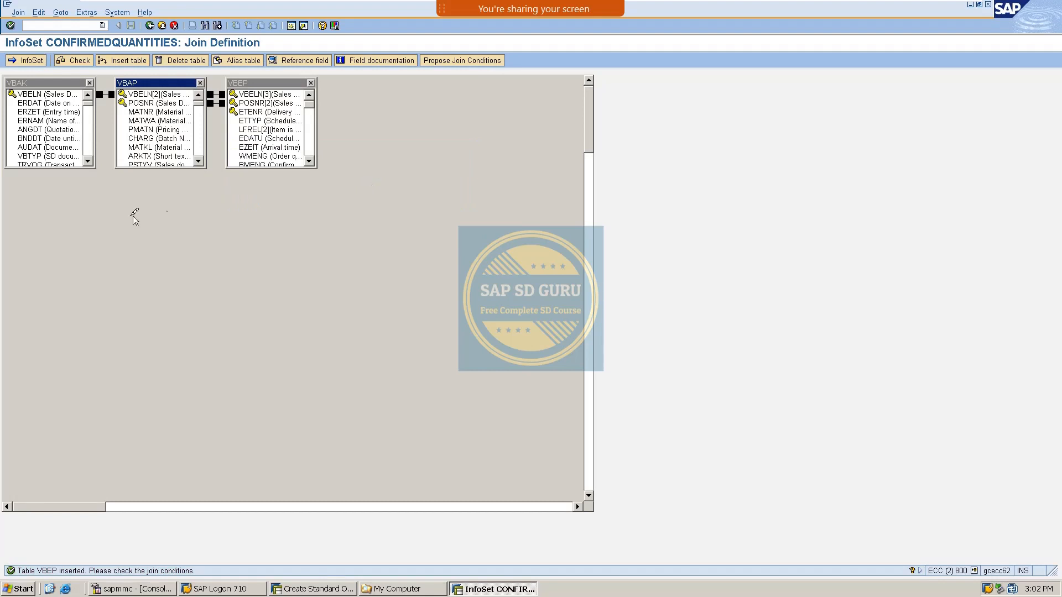
# Step: Review the VBAK, VBAP and VBEP tables and the join links between them
pyautogui.click(49, 83)
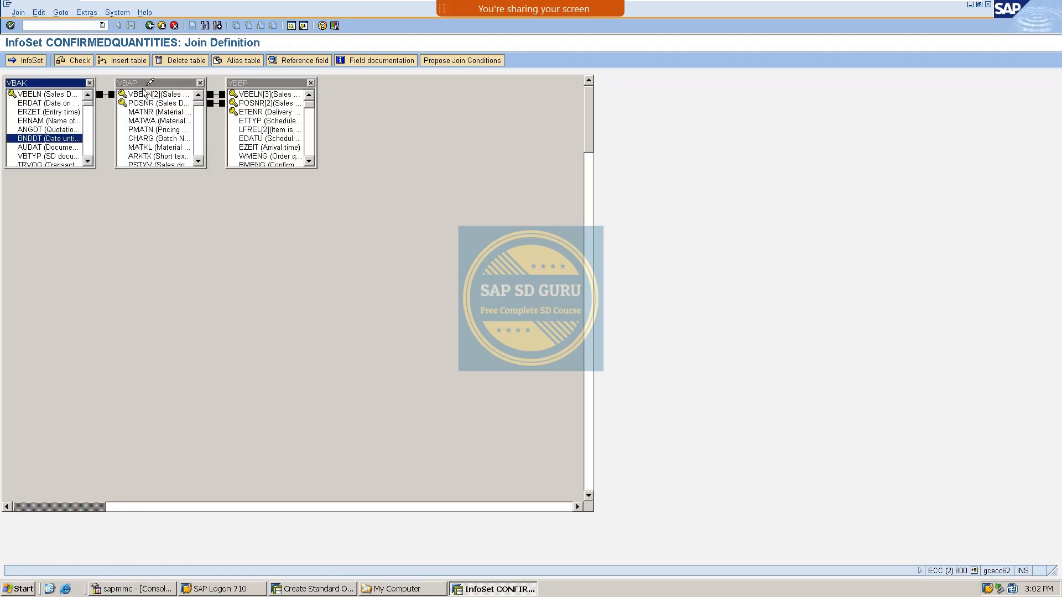
pyautogui.click(145, 84)
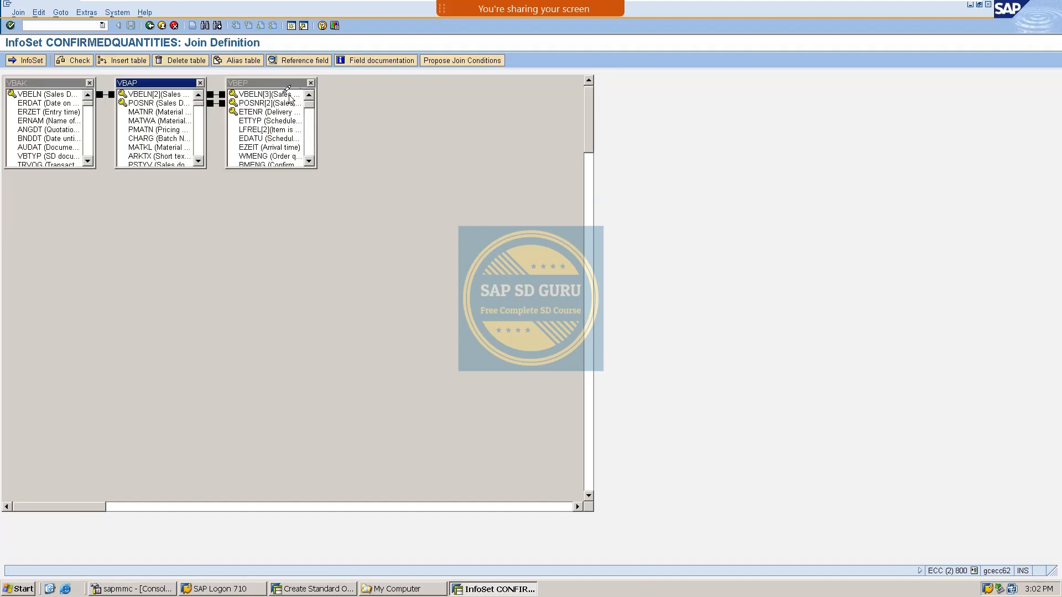
pyautogui.click(260, 83)
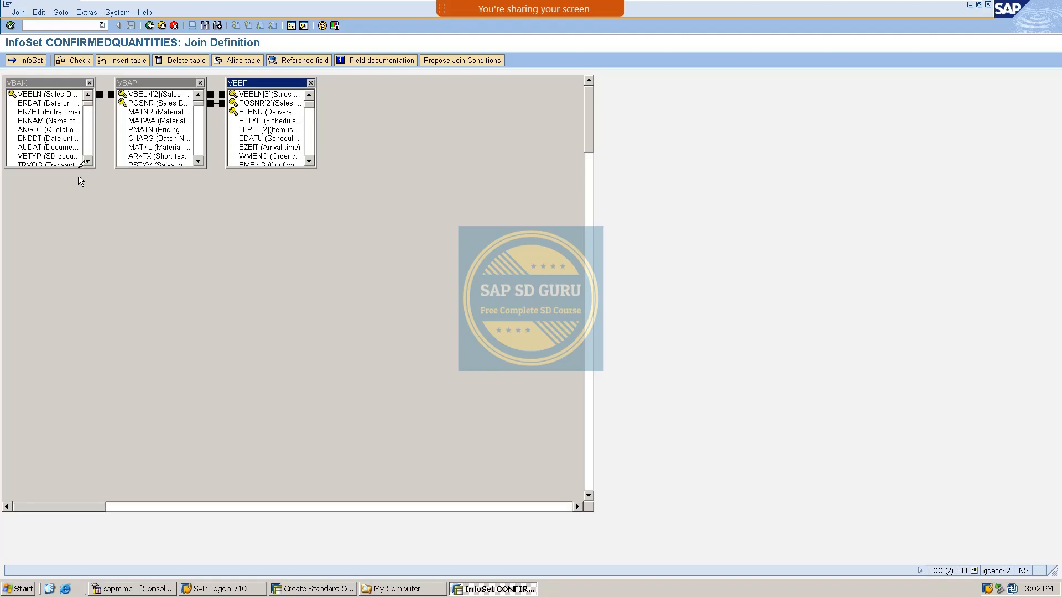
pyautogui.click(43, 82)
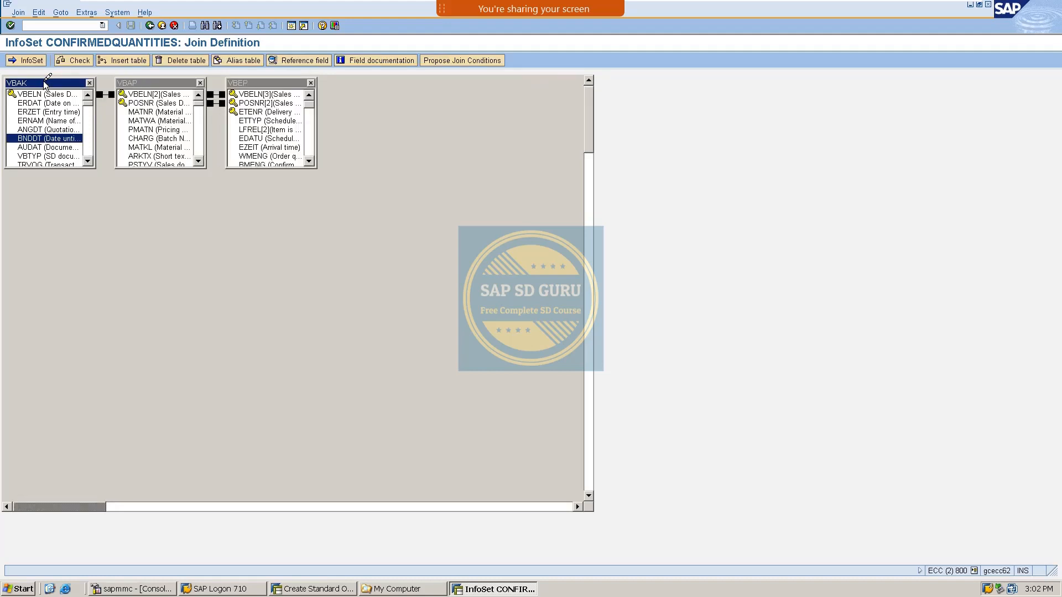
pyautogui.click(159, 84)
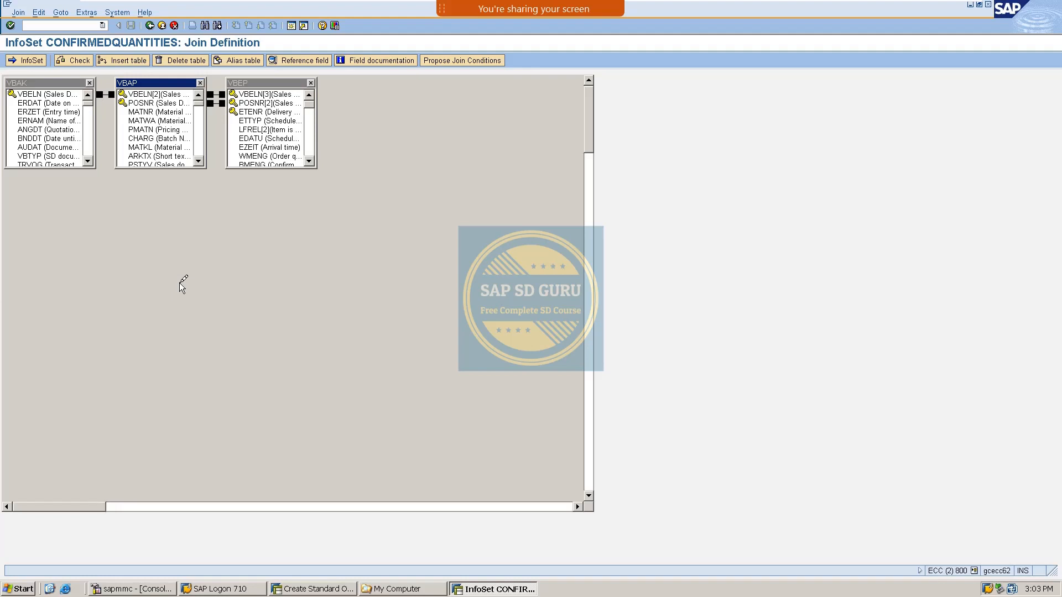
pyautogui.click(263, 83)
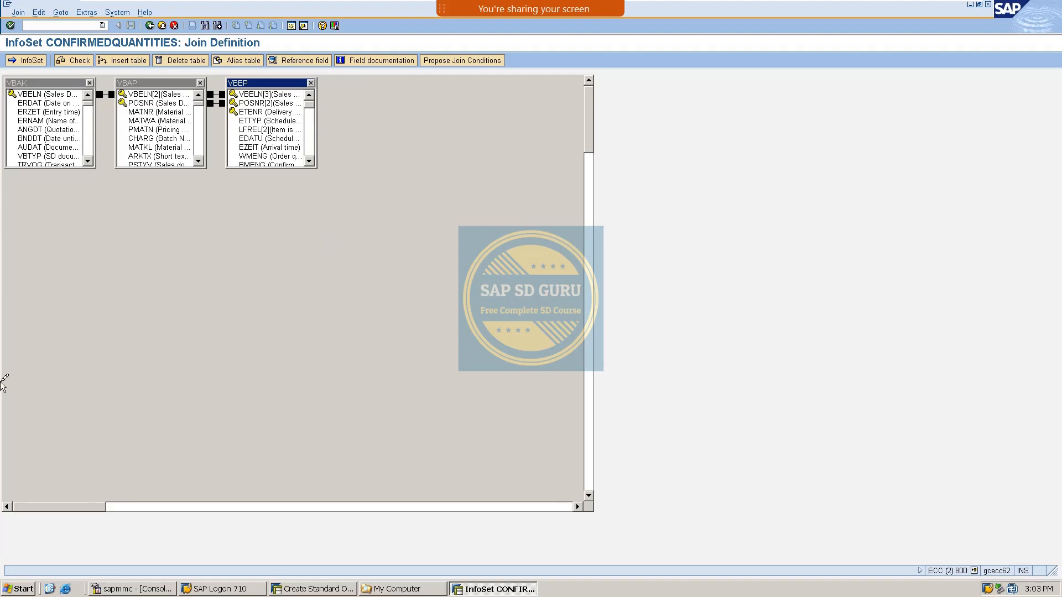
# Step: Leave the join definition for the InfoSet's field maintenance, creating empty field groups
pyautogui.click(25, 61)
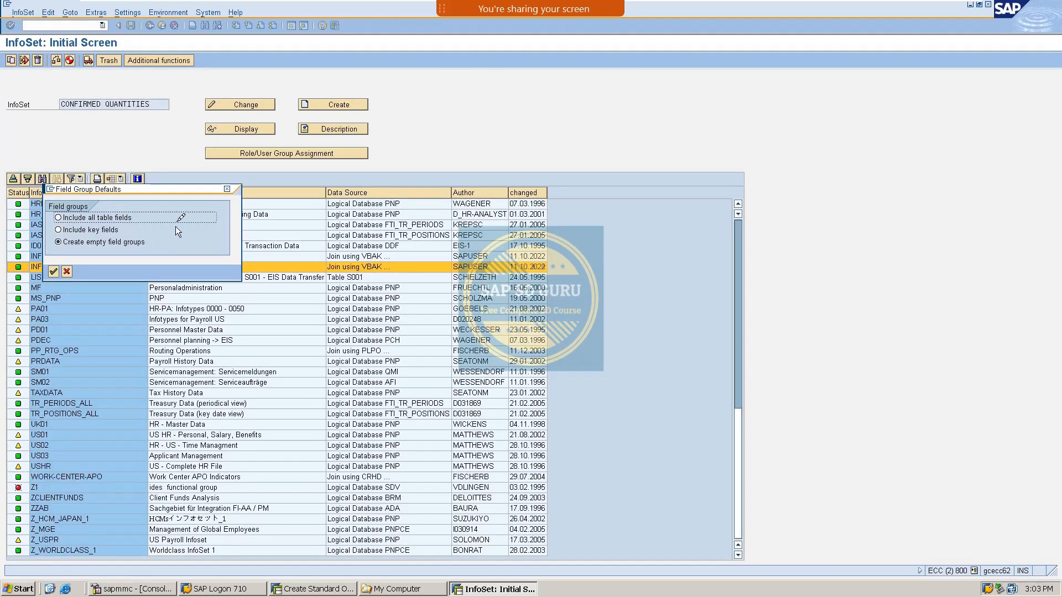
pyautogui.moveTo(172, 190); pyautogui.dragTo(658, 72)
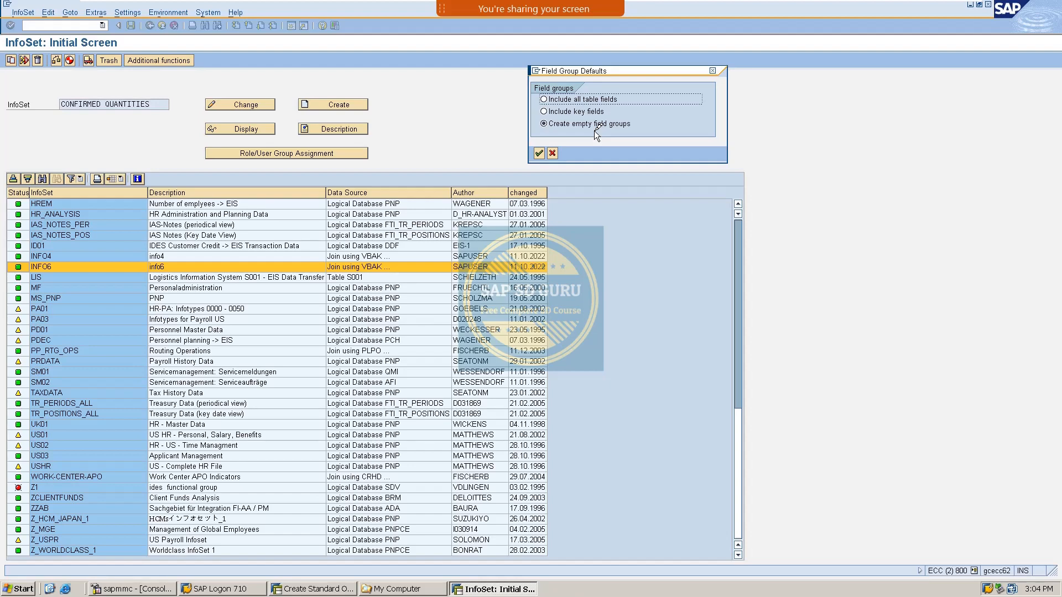
pyautogui.click(535, 158)
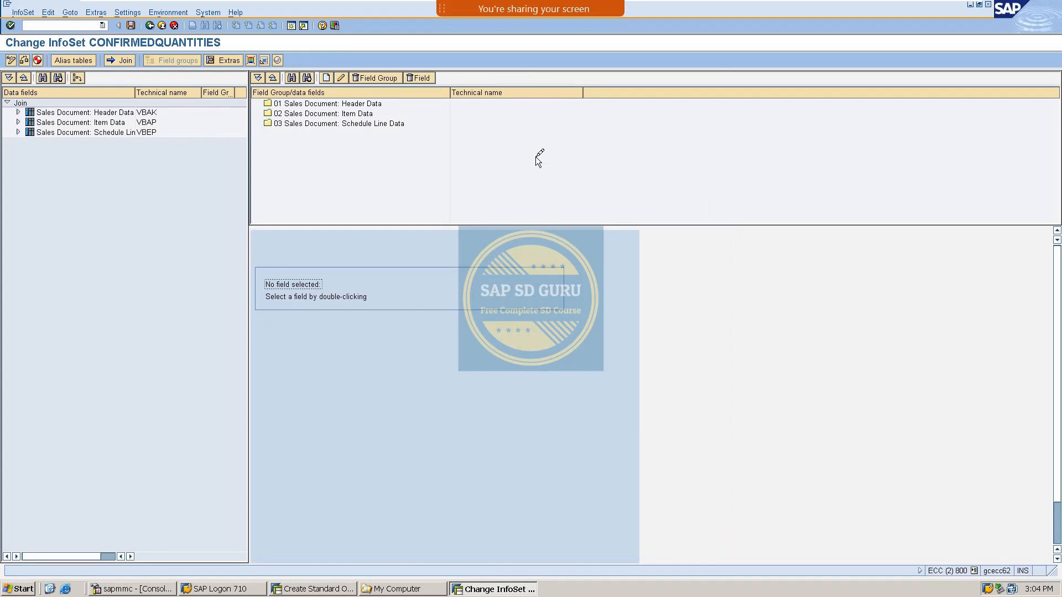
# Step: Examine the available data fields of the header, item and schedule line tables one after another
pyautogui.click(19, 113)
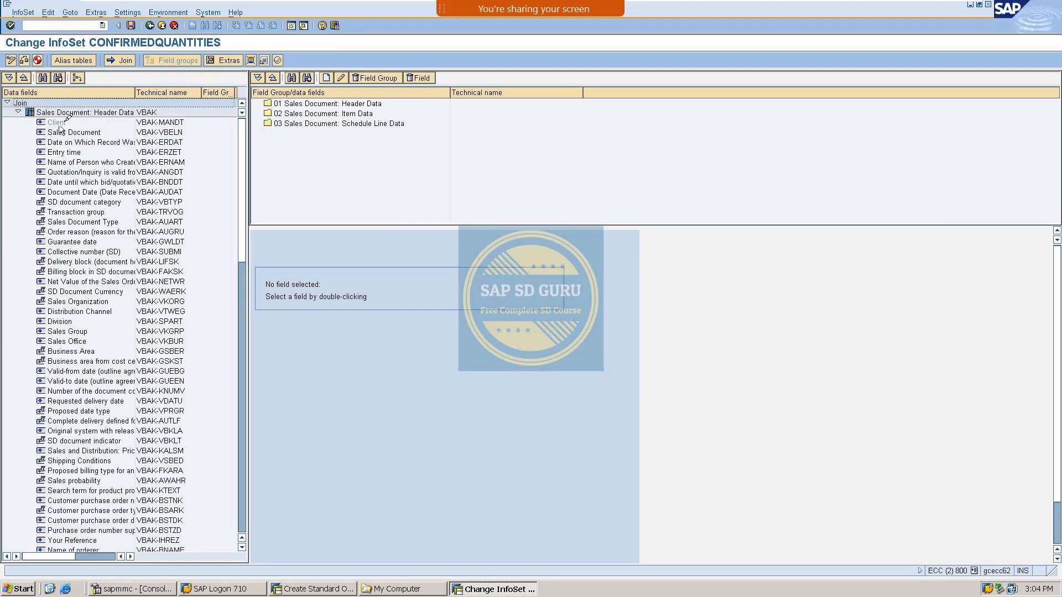
pyautogui.scroll(-1, 63, 186)
pyautogui.scroll(1, 63, 186)
pyautogui.click(19, 113)
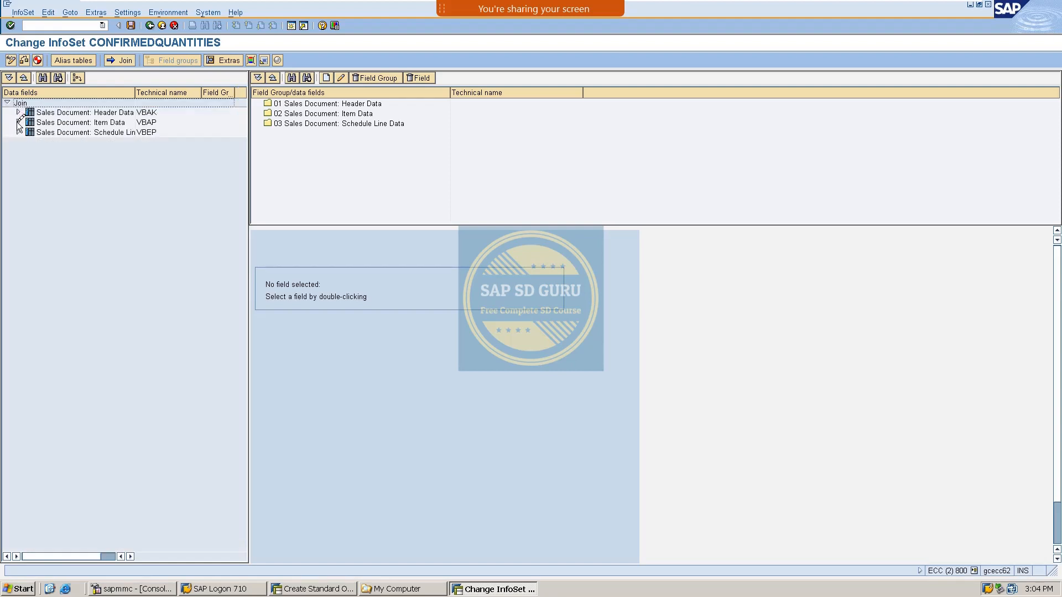
pyautogui.click(18, 123)
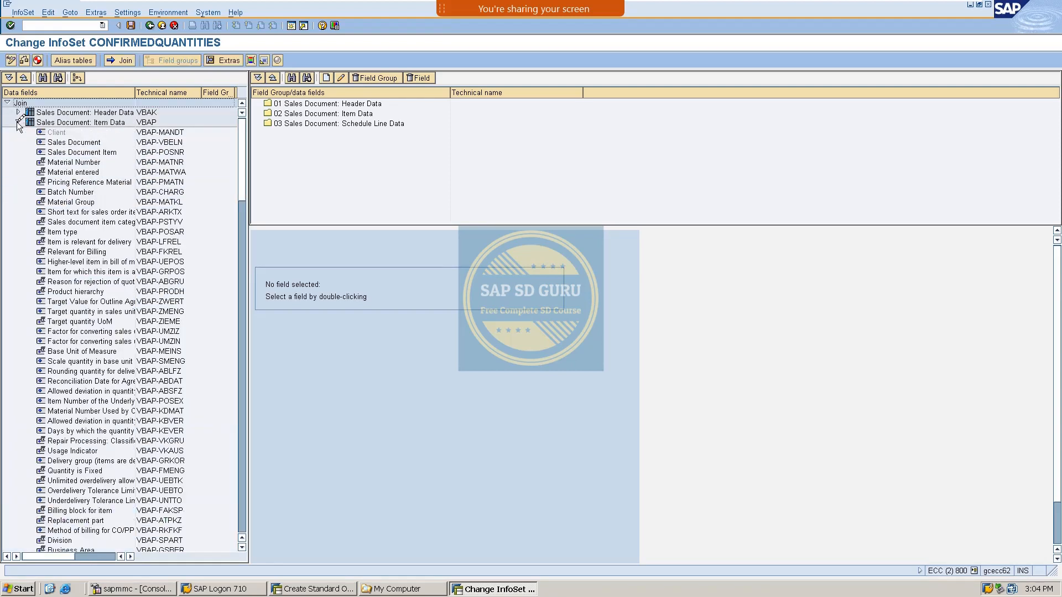
pyautogui.click(17, 122)
pyautogui.click(18, 133)
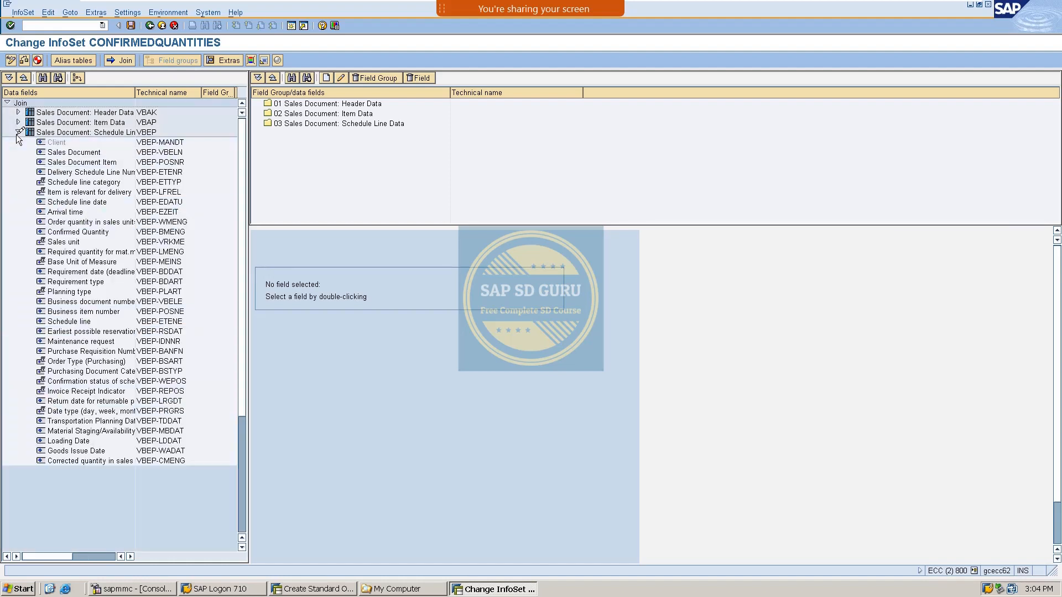
pyautogui.click(16, 133)
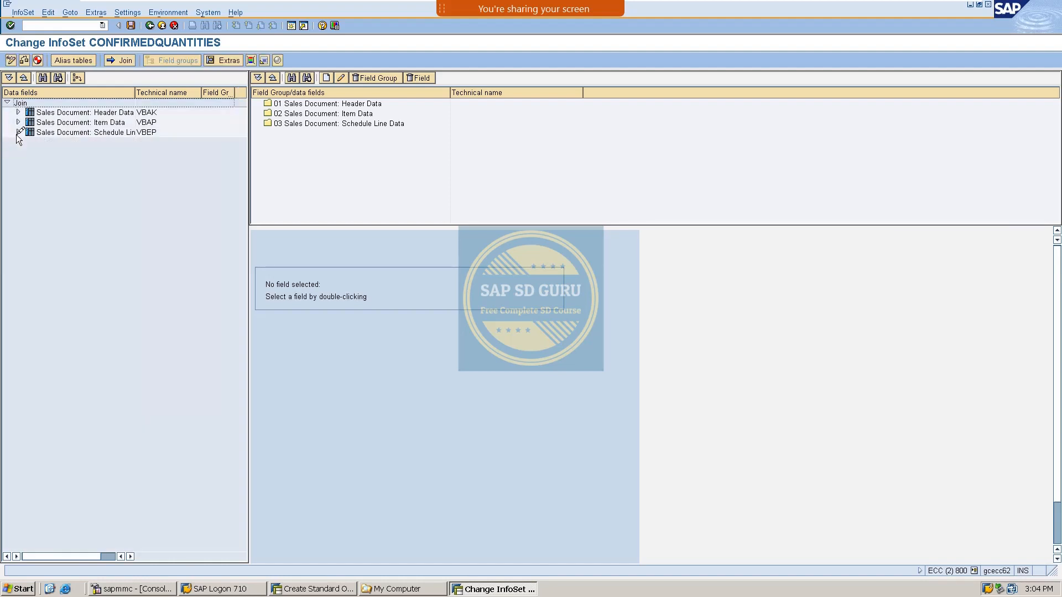
# Step: Assign Sold-to party (VBAK-KUNNR) to field group 01 Sales Document: Header Data and expand that group
pyautogui.click(332, 104)
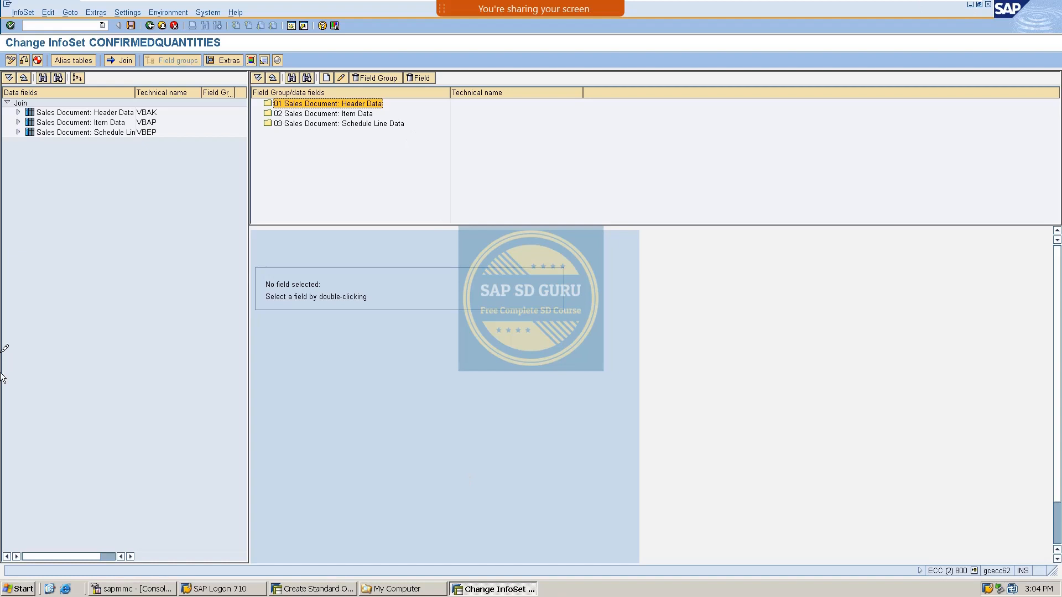
pyautogui.click(19, 112)
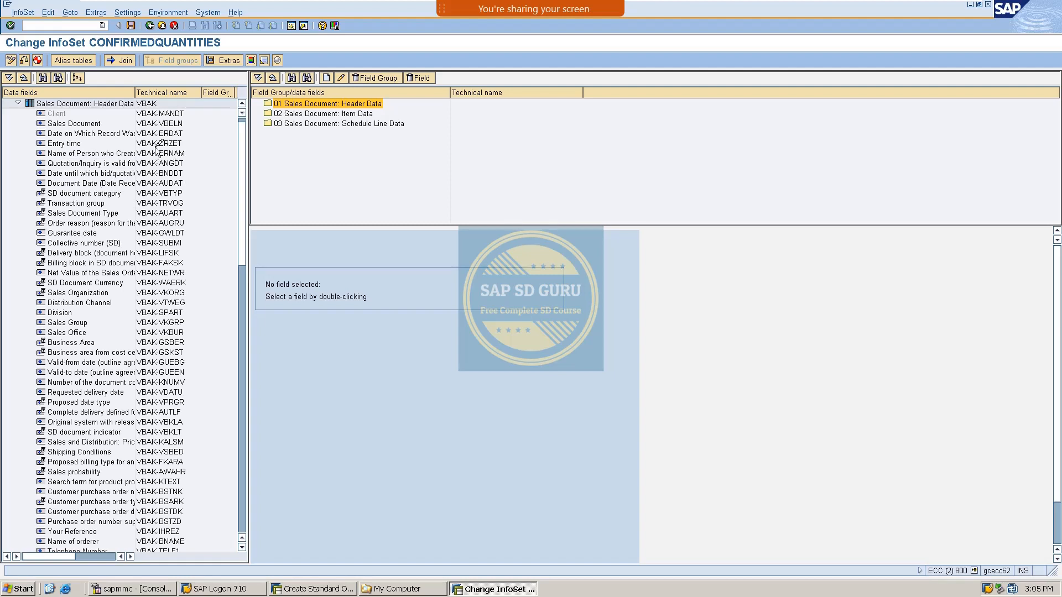
pyautogui.scroll(-5, 169, 174)
pyautogui.click(153, 422)
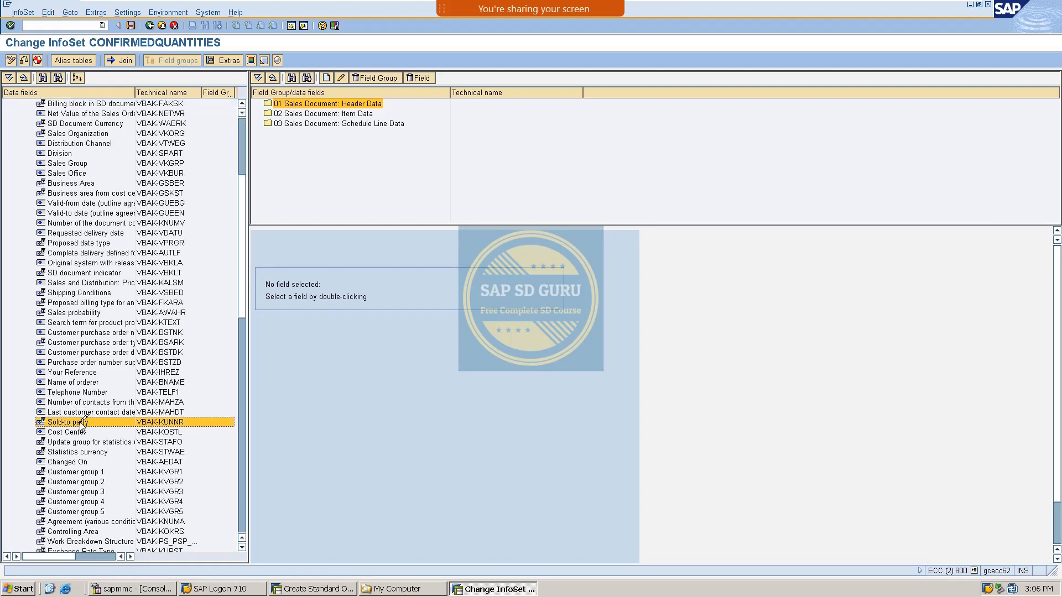
pyautogui.moveTo(97, 424); pyautogui.dragTo(336, 99)
pyautogui.moveTo(336, 99); pyautogui.dragTo(335, 102)
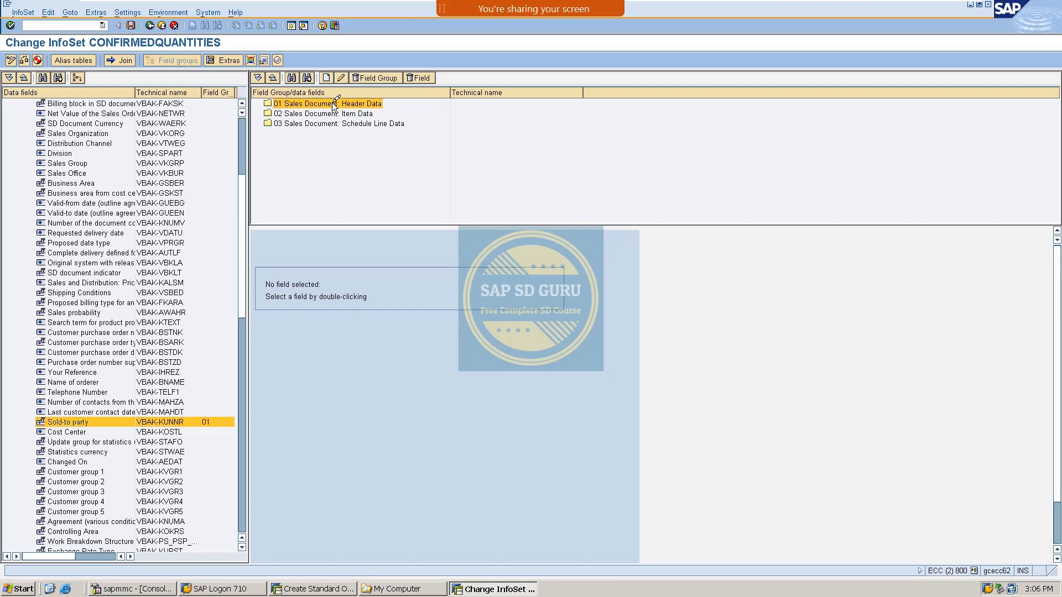
pyautogui.click(257, 104)
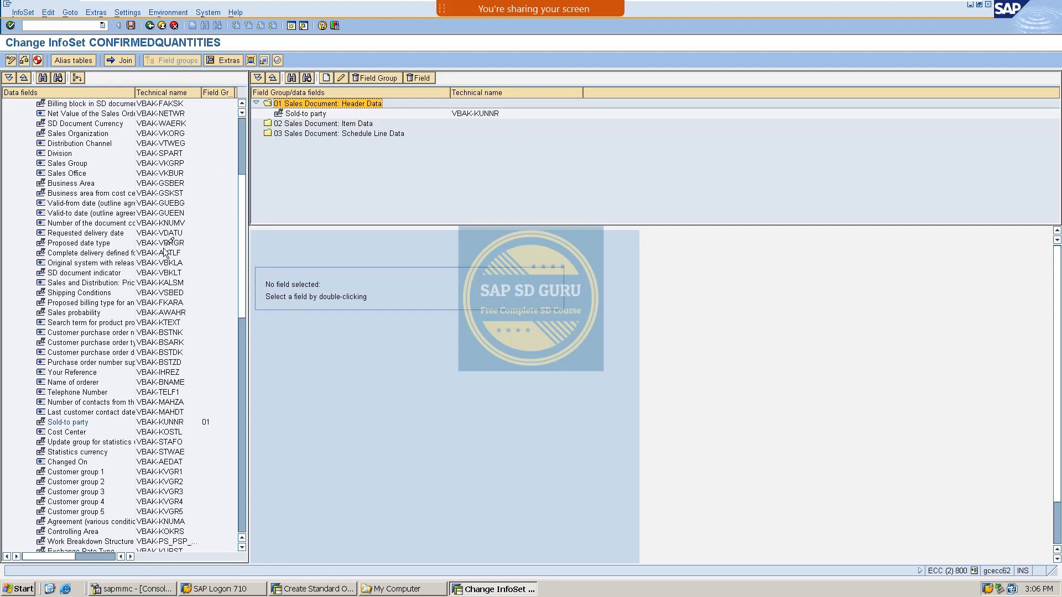
# Step: Add the header's Sales Document field (VBAK-VBELN) to field group 01 Sales Document: Header Data
pyautogui.moveTo(244, 232); pyautogui.dragTo(247, 151)
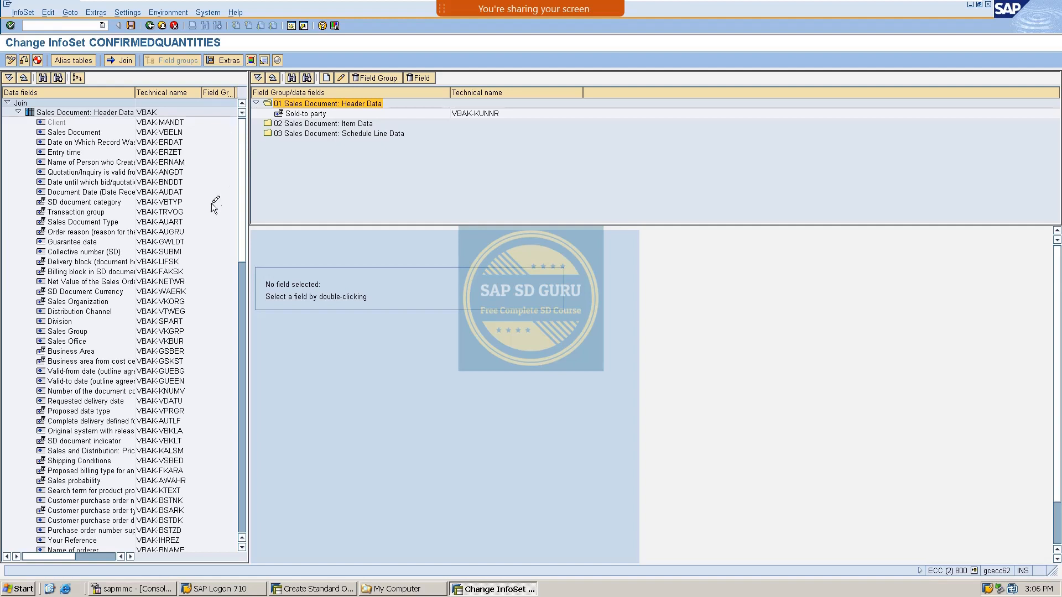
pyautogui.moveTo(89, 132); pyautogui.dragTo(303, 111)
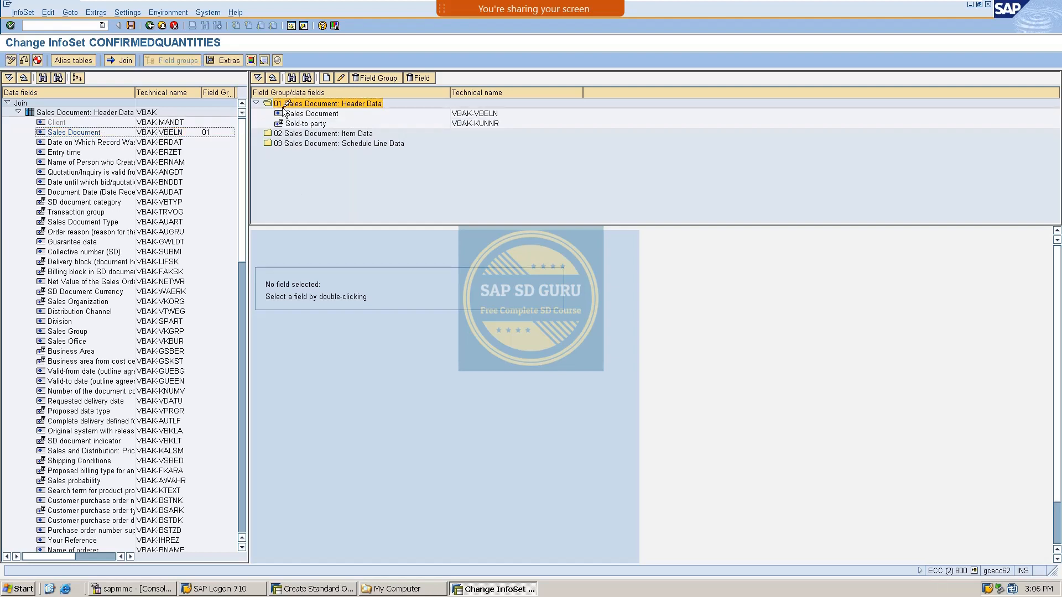
pyautogui.click(311, 116)
pyautogui.click(312, 124)
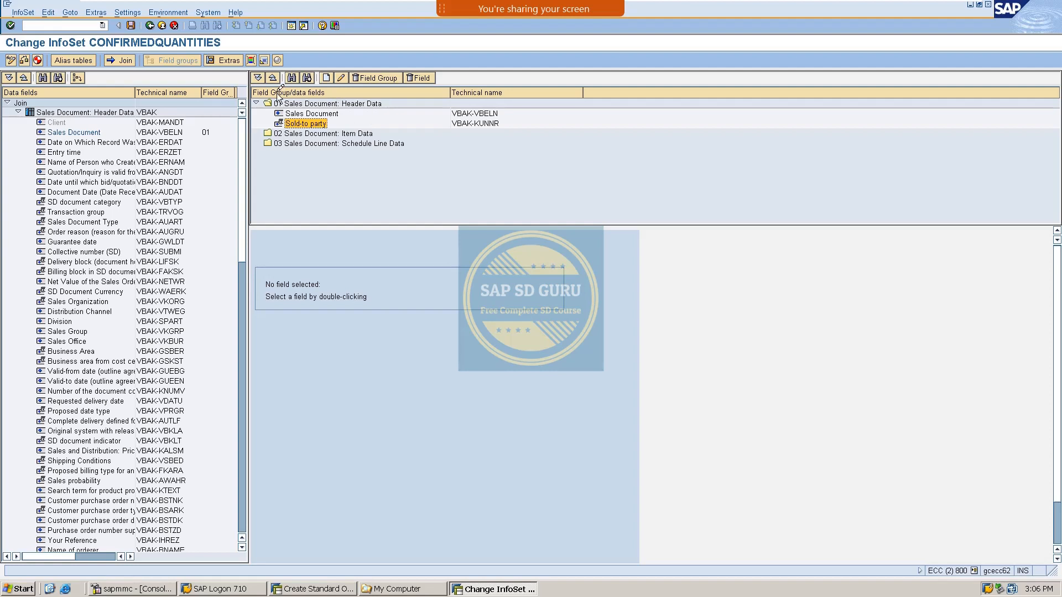
# Step: Add the item table's Material Number field (VBAP-MATNR) to field group 02 Sales Document: Item Data
pyautogui.click(18, 112)
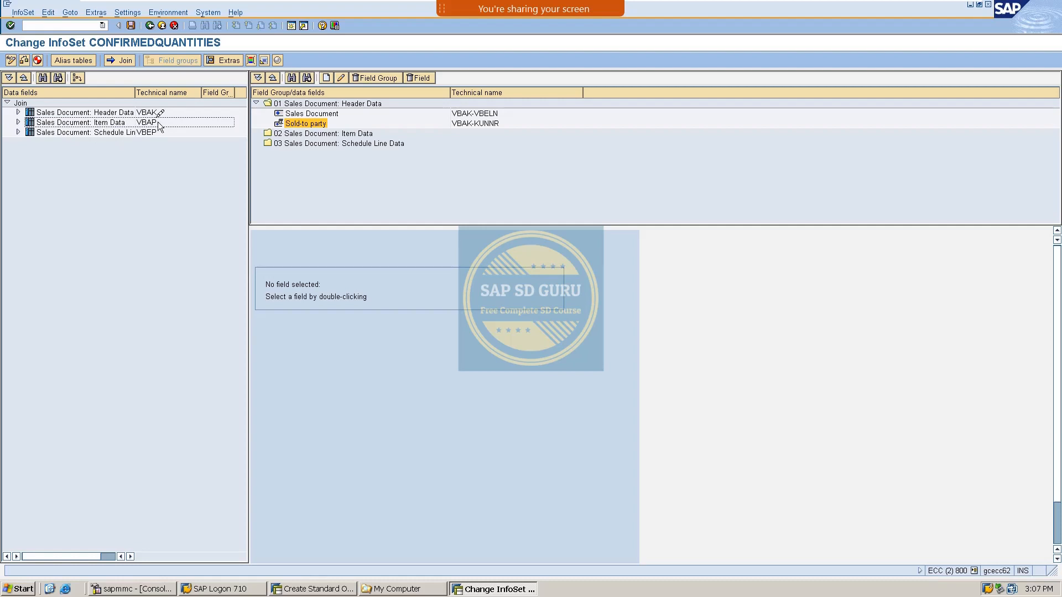
pyautogui.click(18, 123)
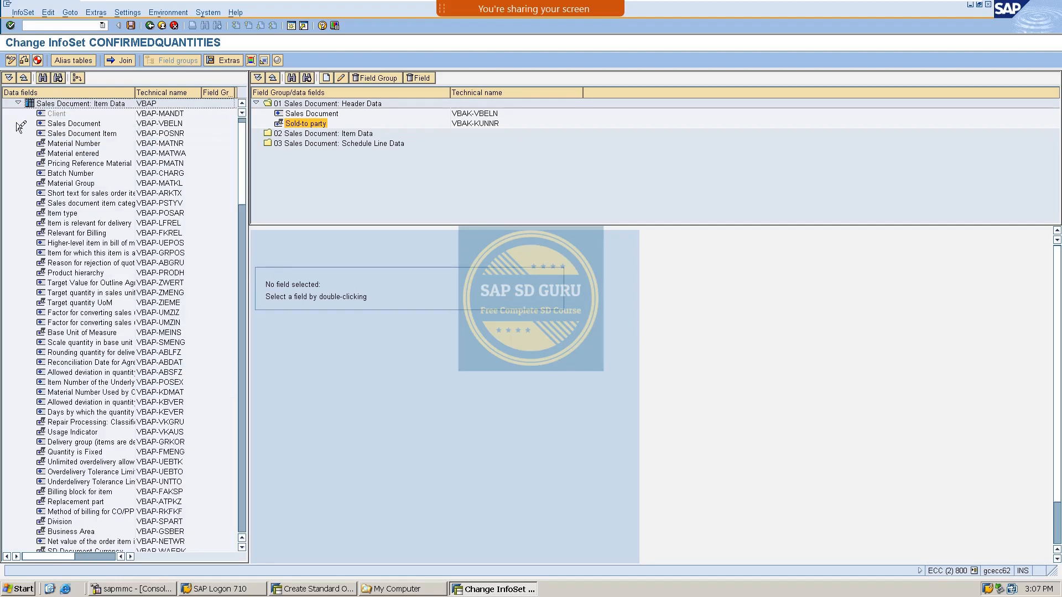
pyautogui.click(62, 144)
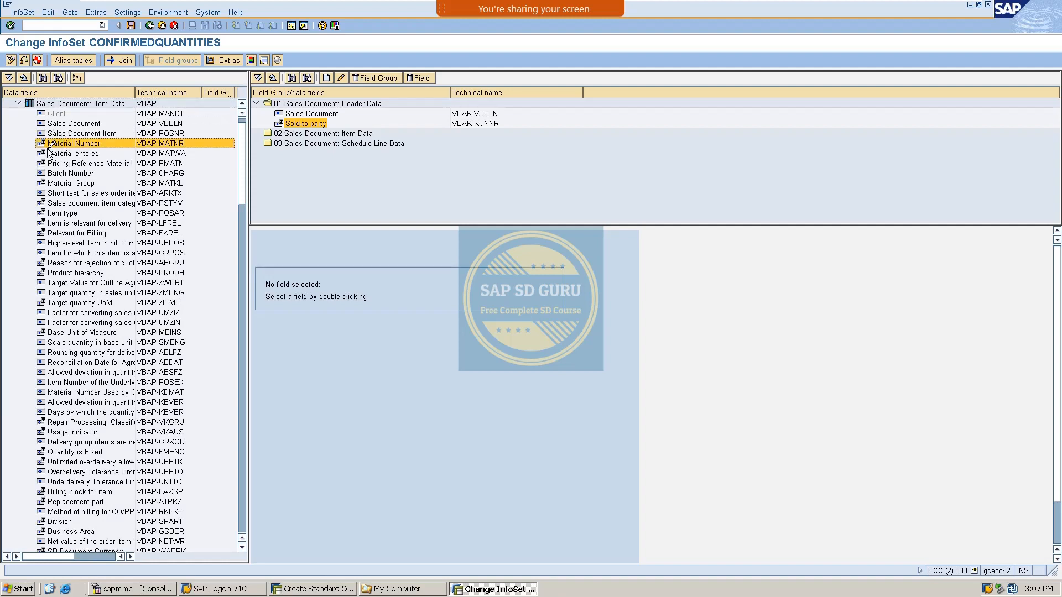
pyautogui.moveTo(43, 146); pyautogui.dragTo(305, 138)
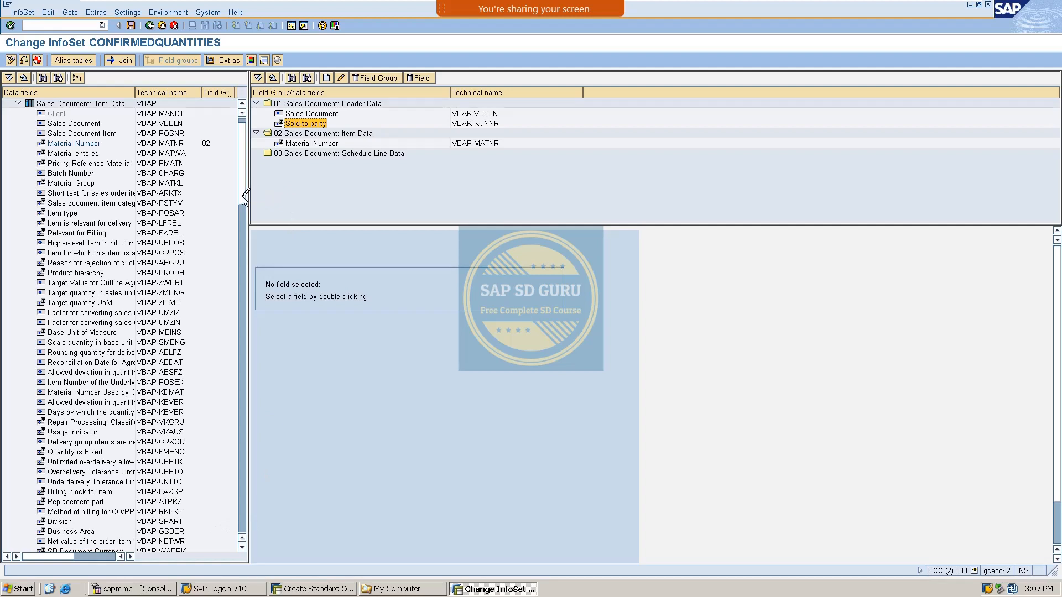
# Step: Add Cumulative Order Quantity in Sales Units (VBAP-KWMENG) to field group 02 Sales Document: Item Data and go over the fields assigned so far
pyautogui.moveTo(242, 196); pyautogui.dragTo(240, 216)
pyautogui.click(141, 364)
pyautogui.scroll(-5, 141, 364)
pyautogui.click(141, 355)
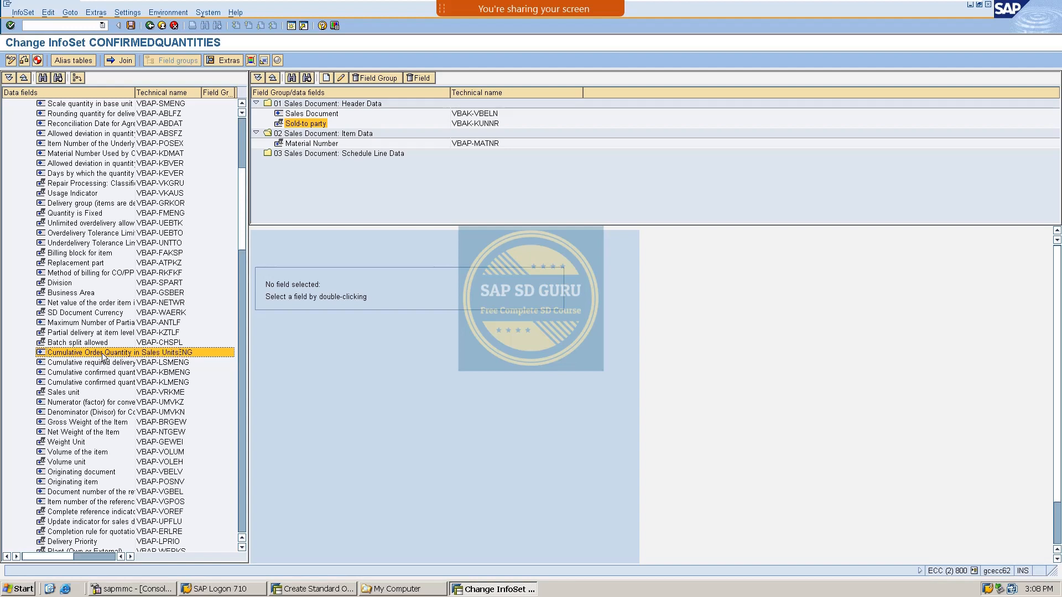
pyautogui.moveTo(103, 355); pyautogui.dragTo(384, 141)
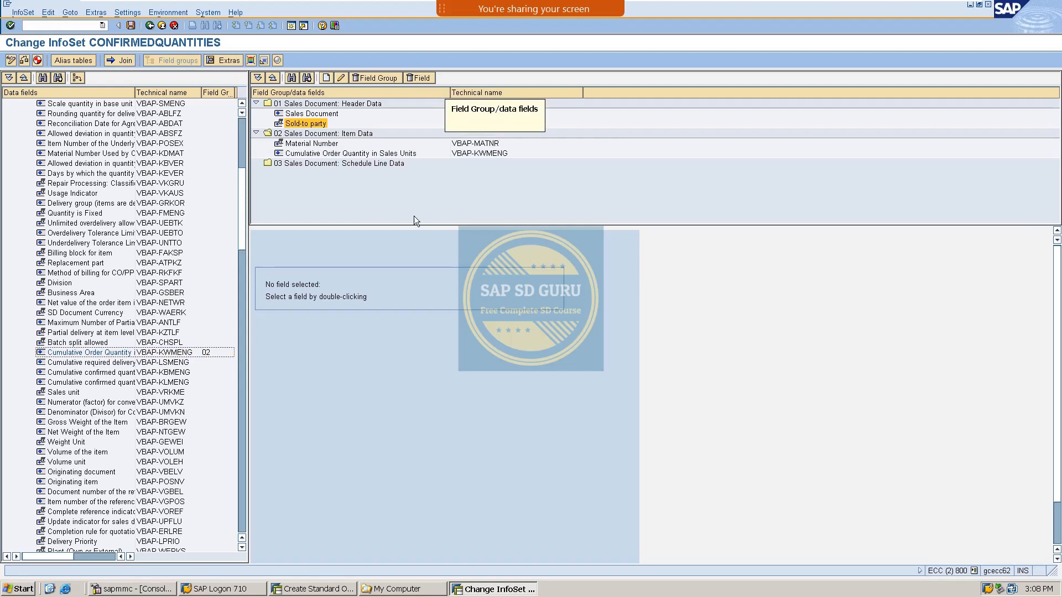
pyautogui.click(334, 114)
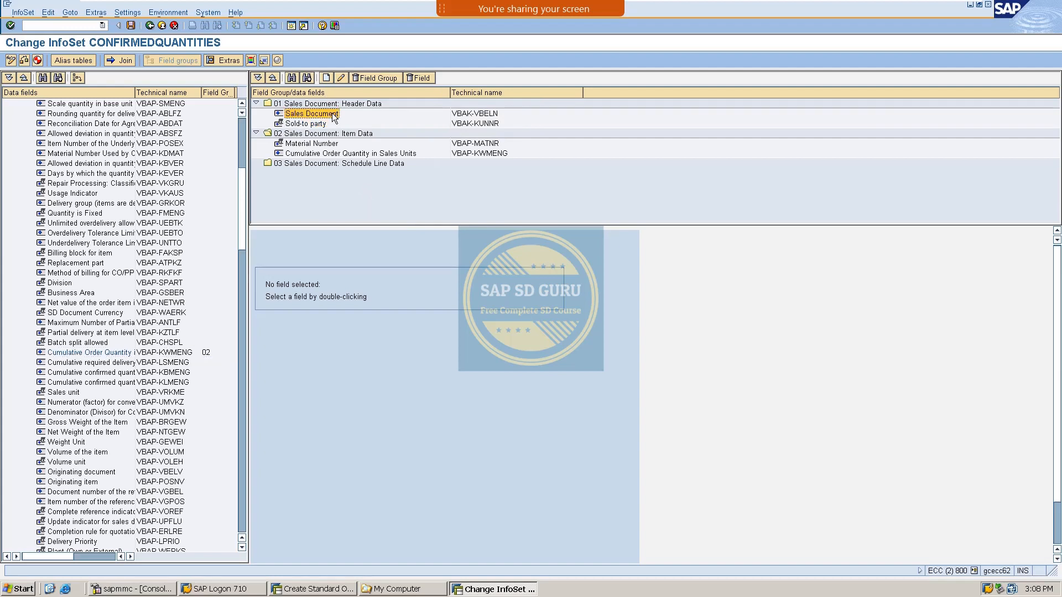
pyautogui.click(320, 125)
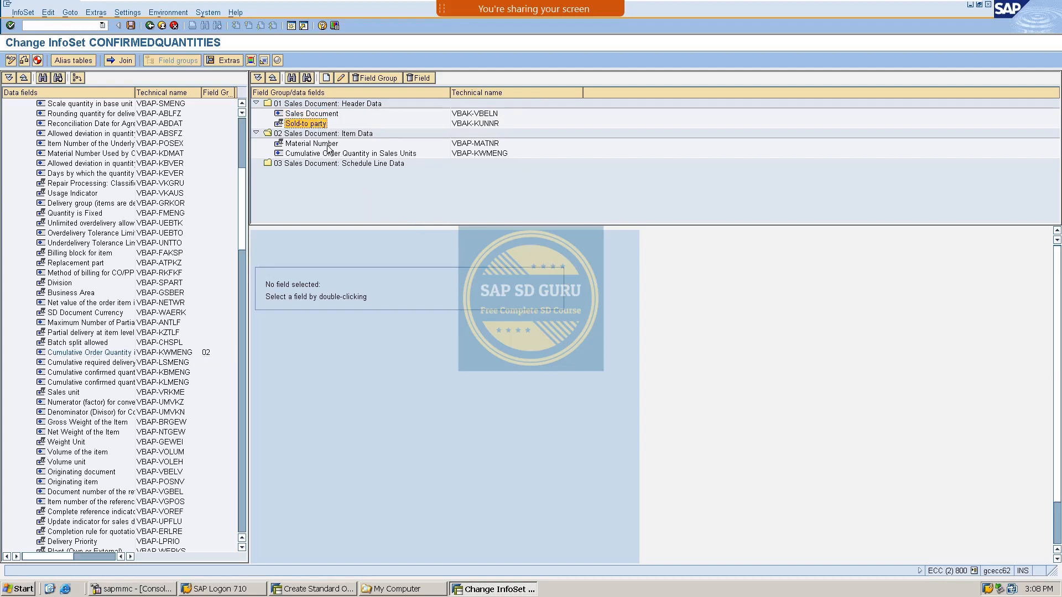
pyautogui.click(329, 145)
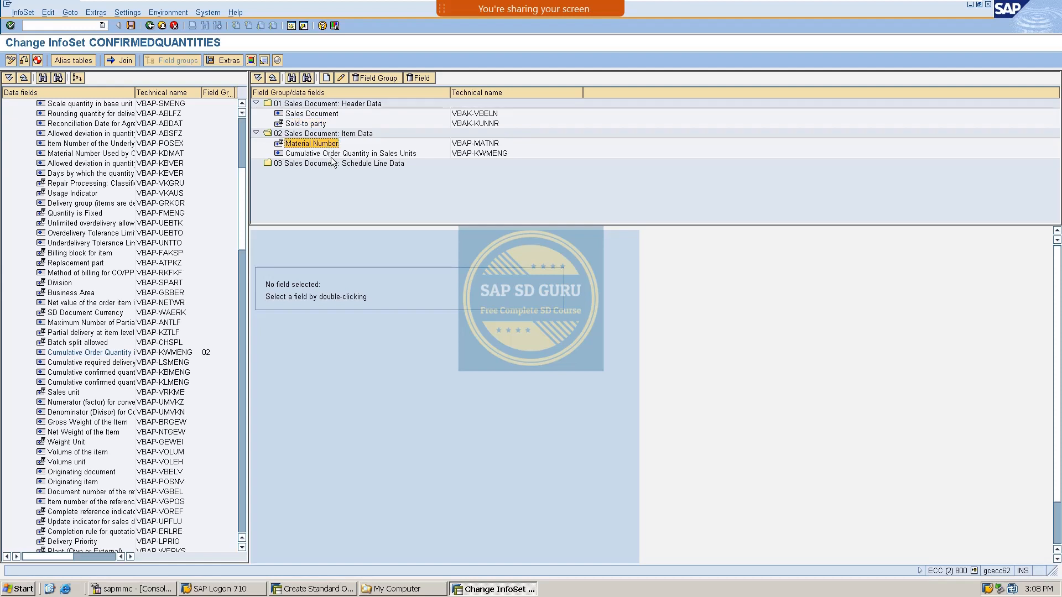
pyautogui.click(347, 154)
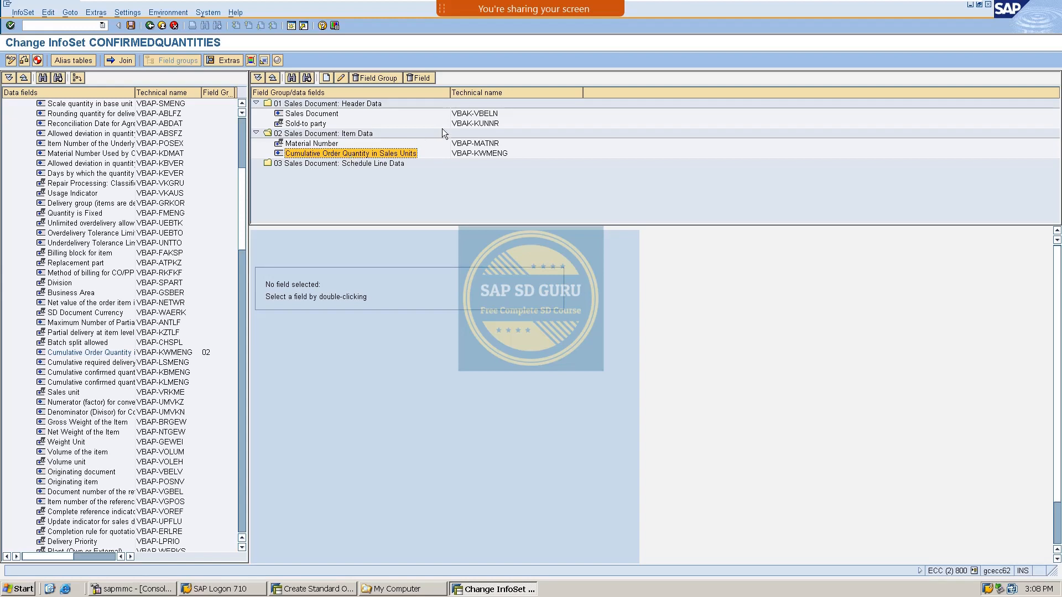
# Step: Add the schedule line table's Confirmed Quantity field (VBEP-BMENG) to field group 03 Sales Document: Schedule Line Data
pyautogui.moveTo(239, 198); pyautogui.dragTo(256, 121)
pyautogui.click(17, 122)
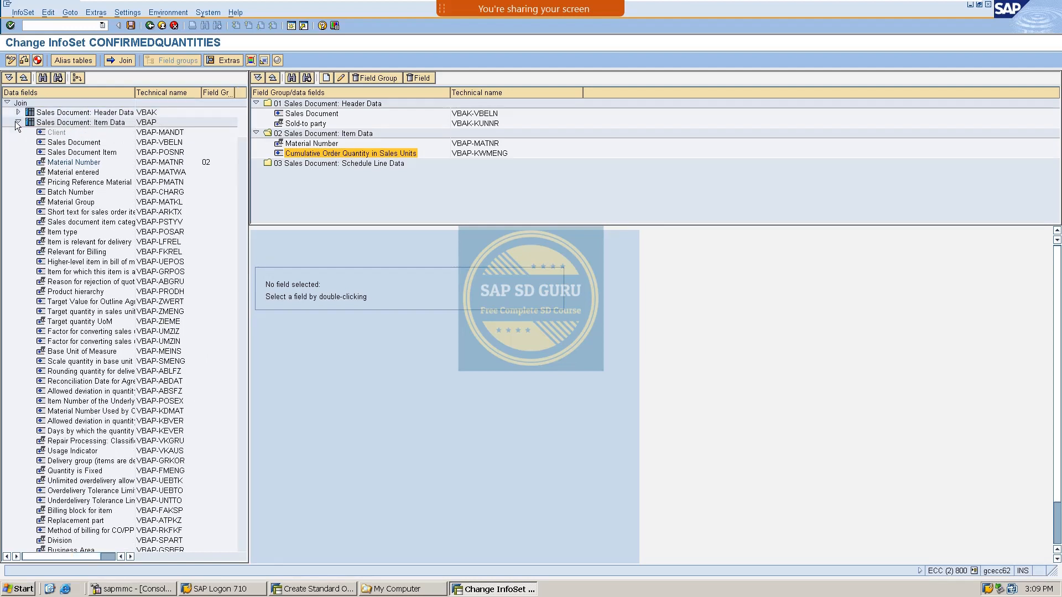
pyautogui.click(16, 133)
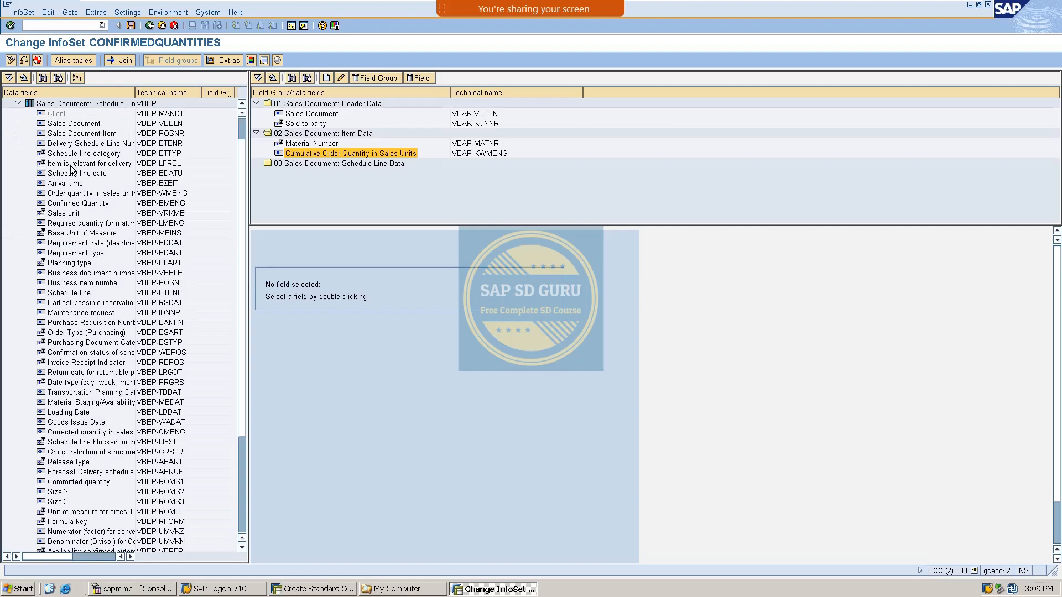
pyautogui.scroll(-1, 74, 171)
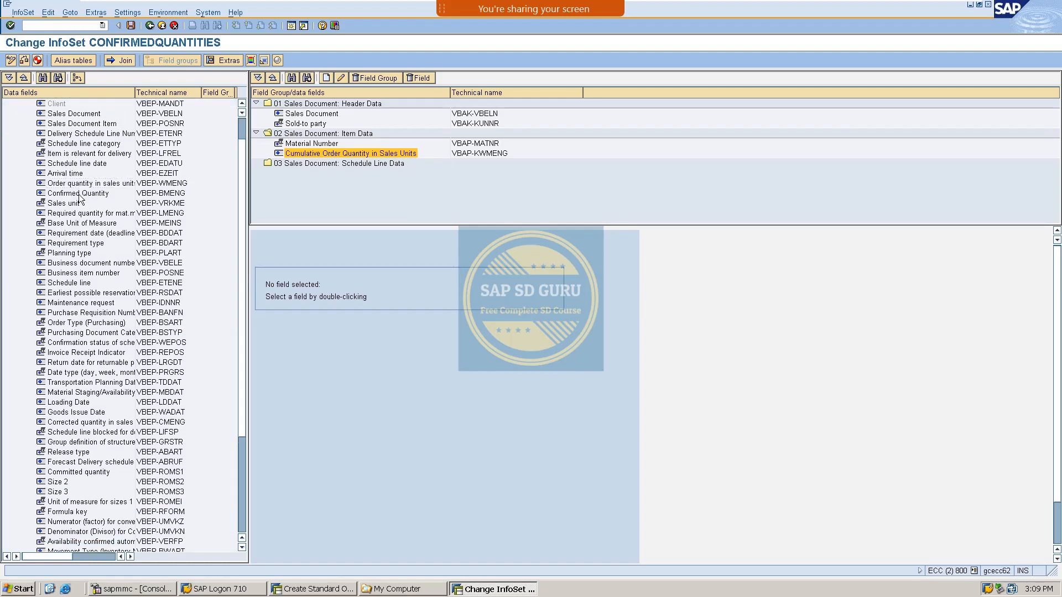
pyautogui.click(80, 194)
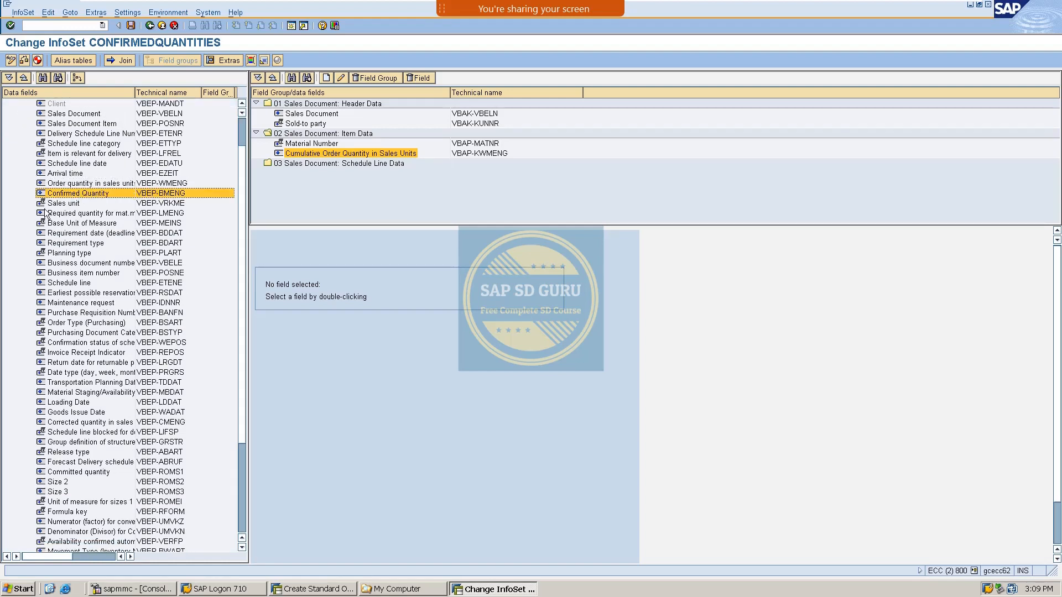
pyautogui.moveTo(54, 197); pyautogui.dragTo(295, 166)
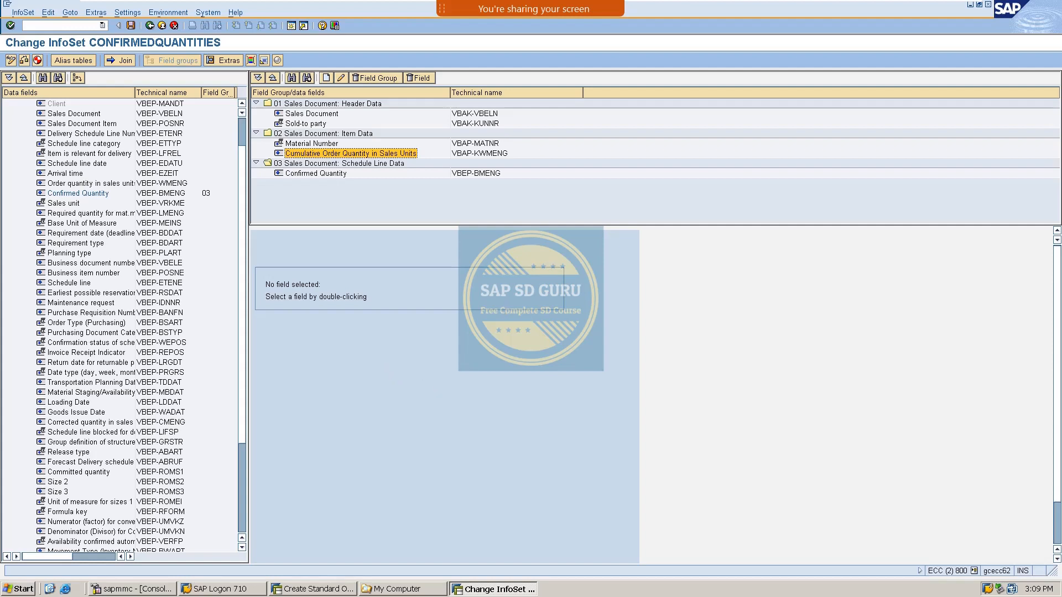
# Step: Generate the CONFIRMEDQUANTITIES InfoSet and return to the InfoSet initial screen
pyautogui.click(37, 60)
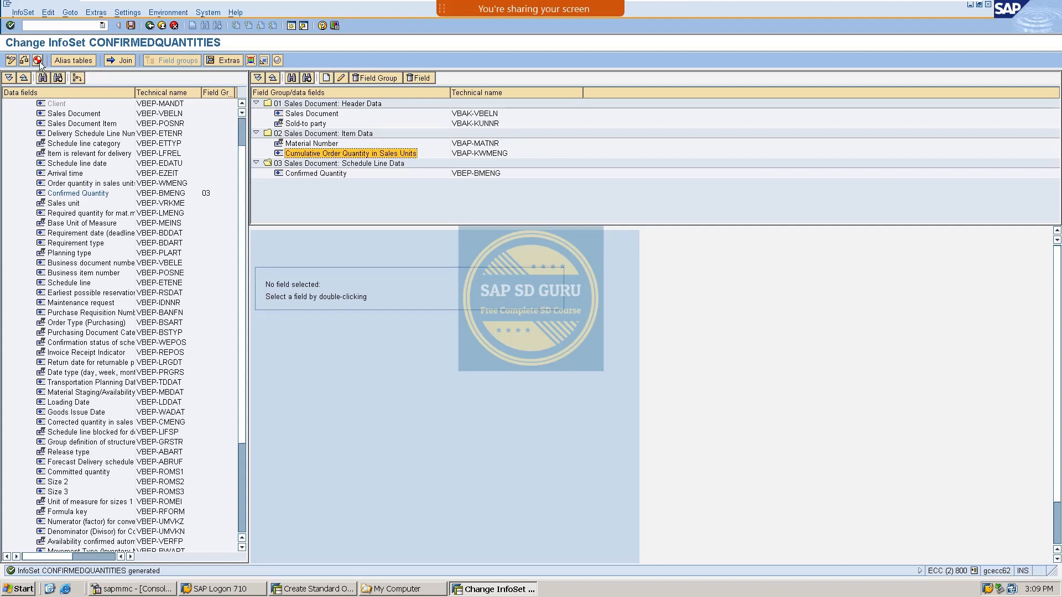
pyautogui.click(39, 64)
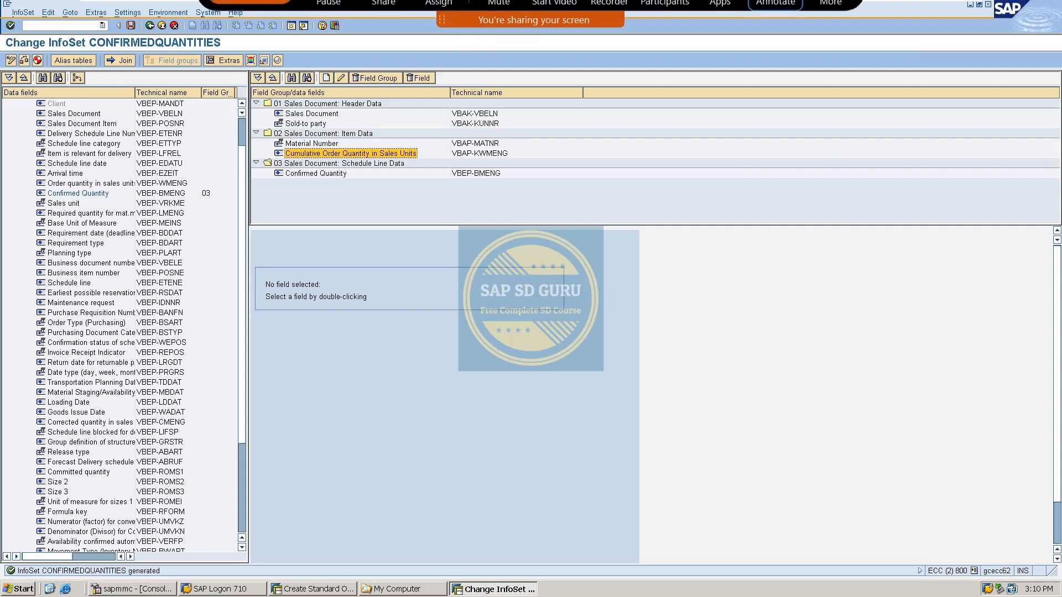
pyautogui.click(148, 26)
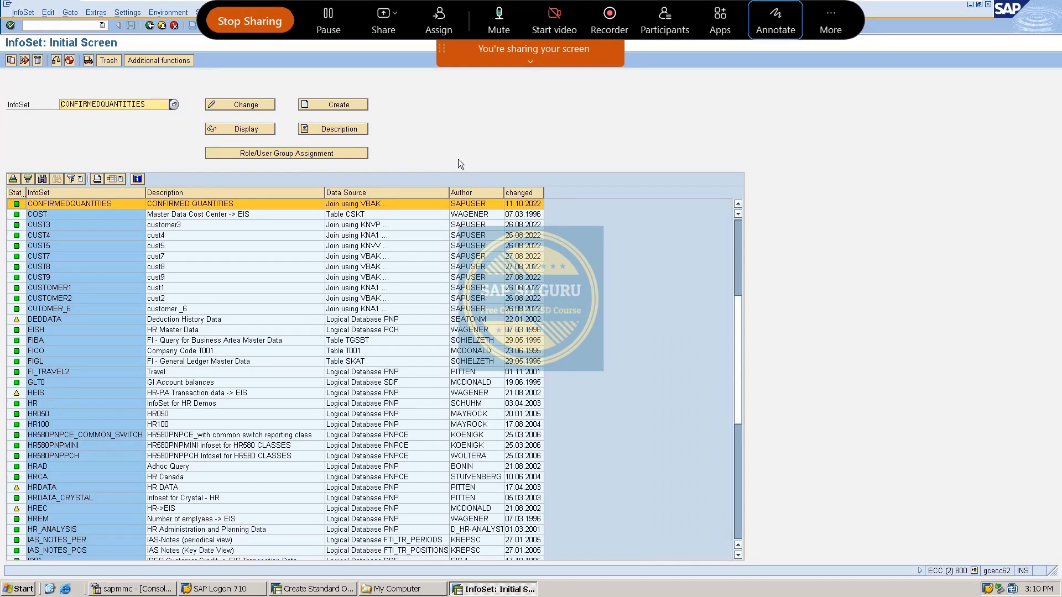
pyautogui.click(831, 22)
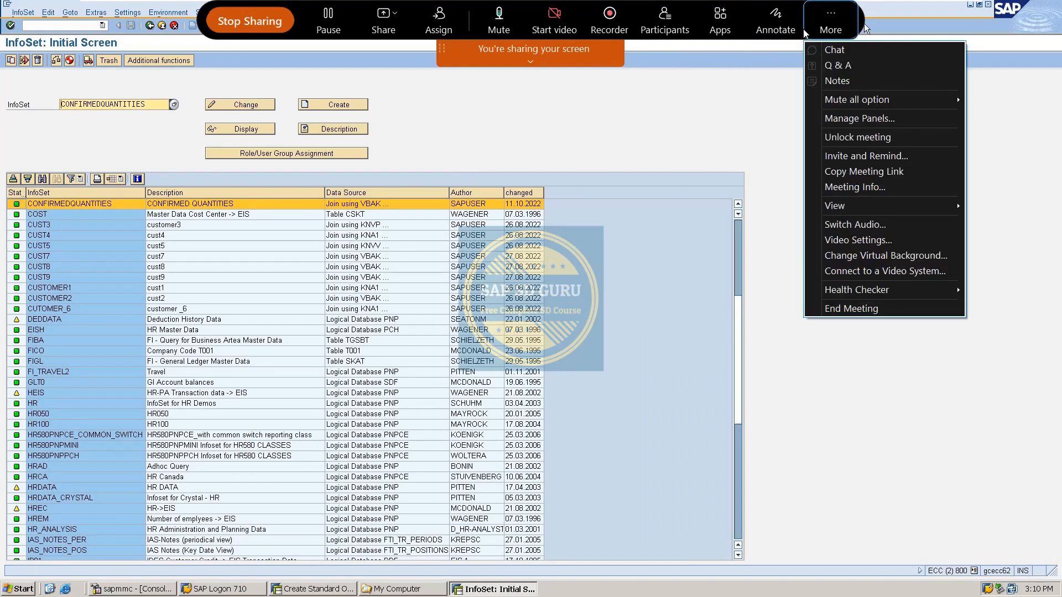
pyautogui.click(775, 22)
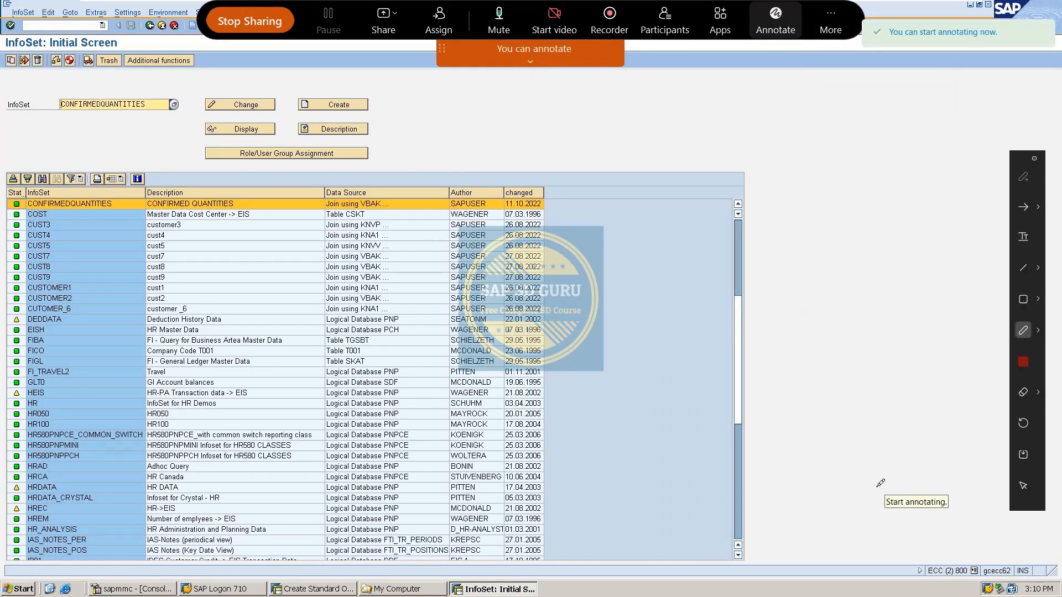
pyautogui.moveTo(755, 124)
pyautogui.mouseDown()
pyautogui.moveTo(769, 158)
pyautogui.moveTo(748, 173)
pyautogui.mouseUp()
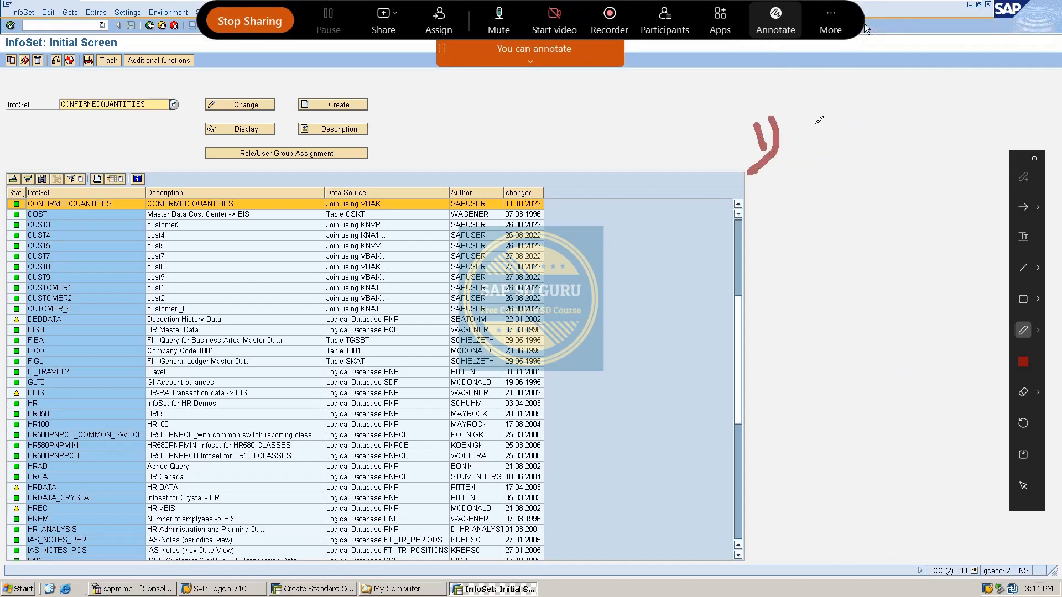
pyautogui.moveTo(815, 119)
pyautogui.mouseDown()
pyautogui.moveTo(827, 143)
pyautogui.moveTo(843, 103)
pyautogui.moveTo(862, 106)
pyautogui.moveTo(863, 138)
pyautogui.moveTo(844, 152)
pyautogui.mouseUp()
pyautogui.moveTo(890, 114)
pyautogui.mouseDown()
pyautogui.moveTo(907, 126)
pyautogui.moveTo(977, 111)
pyautogui.moveTo(992, 86)
pyautogui.moveTo(1021, 111)
pyautogui.moveTo(1049, 81)
pyautogui.moveTo(1052, 118)
pyautogui.moveTo(1059, 81)
pyautogui.mouseUp()
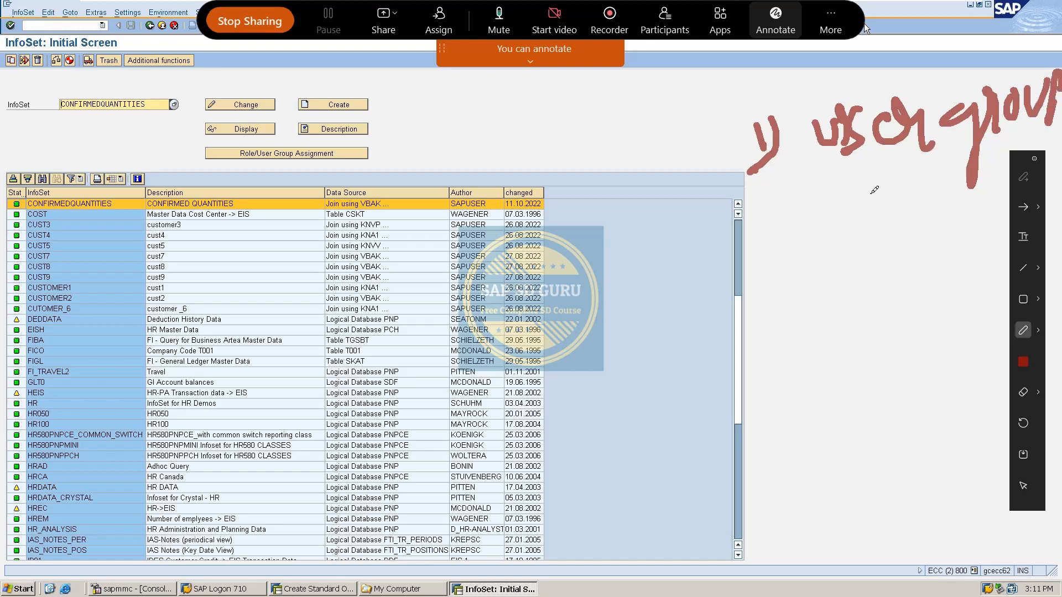
pyautogui.moveTo(750, 193)
pyautogui.mouseDown()
pyautogui.moveTo(761, 236)
pyautogui.moveTo(780, 243)
pyautogui.mouseUp()
pyautogui.moveTo(780, 191)
pyautogui.mouseDown()
pyautogui.moveTo(792, 221)
pyautogui.moveTo(787, 253)
pyautogui.mouseUp()
pyautogui.moveTo(817, 203); pyautogui.dragTo(816, 238)
pyautogui.moveTo(803, 206); pyautogui.dragTo(825, 195)
pyautogui.moveTo(810, 241)
pyautogui.mouseDown()
pyautogui.moveTo(848, 228)
pyautogui.moveTo(861, 194)
pyautogui.moveTo(876, 220)
pyautogui.mouseUp()
pyautogui.moveTo(886, 165); pyautogui.dragTo(892, 243)
pyautogui.moveTo(883, 209)
pyautogui.mouseDown()
pyautogui.moveTo(902, 216)
pyautogui.moveTo(929, 199)
pyautogui.moveTo(918, 194)
pyautogui.mouseUp()
pyautogui.moveTo(952, 180)
pyautogui.mouseDown()
pyautogui.moveTo(935, 209)
pyautogui.moveTo(968, 199)
pyautogui.mouseUp()
pyautogui.moveTo(974, 153)
pyautogui.mouseDown()
pyautogui.moveTo(978, 184)
pyautogui.moveTo(963, 133)
pyautogui.mouseUp()
pyautogui.moveTo(992, 165); pyautogui.dragTo(984, 204)
pyautogui.moveTo(968, 186); pyautogui.dragTo(1008, 162)
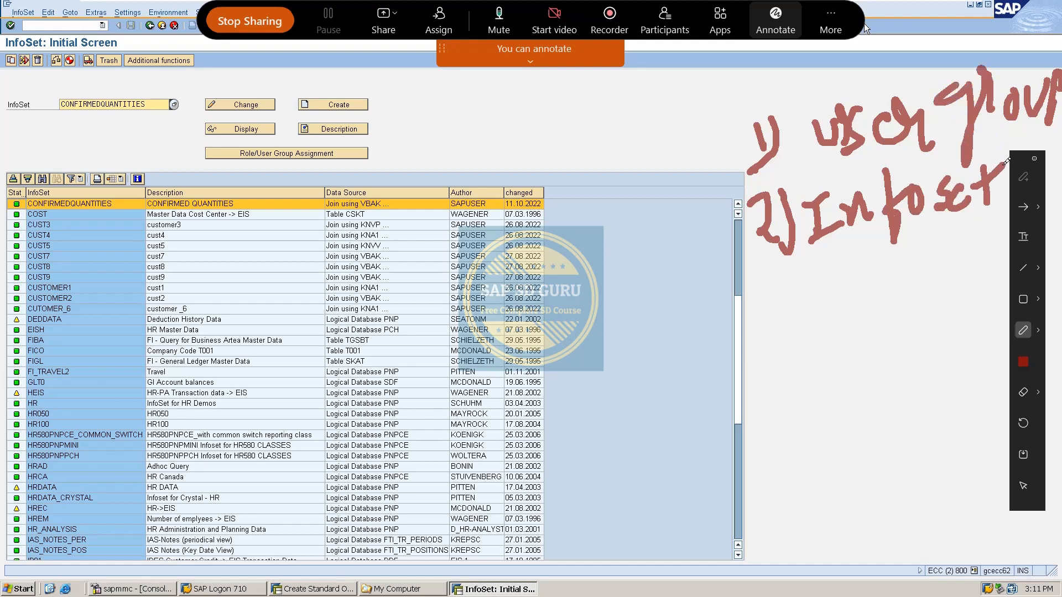
pyautogui.moveTo(761, 290)
pyautogui.mouseDown()
pyautogui.moveTo(779, 293)
pyautogui.moveTo(771, 343)
pyautogui.moveTo(749, 321)
pyautogui.mouseUp()
pyautogui.moveTo(795, 275); pyautogui.dragTo(752, 395)
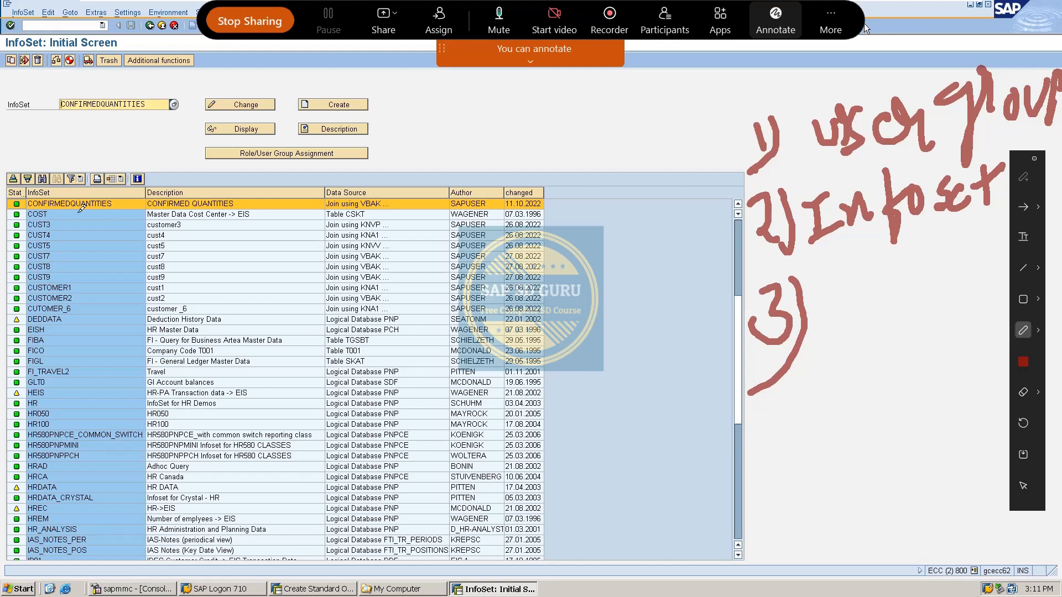
pyautogui.press('Escape')
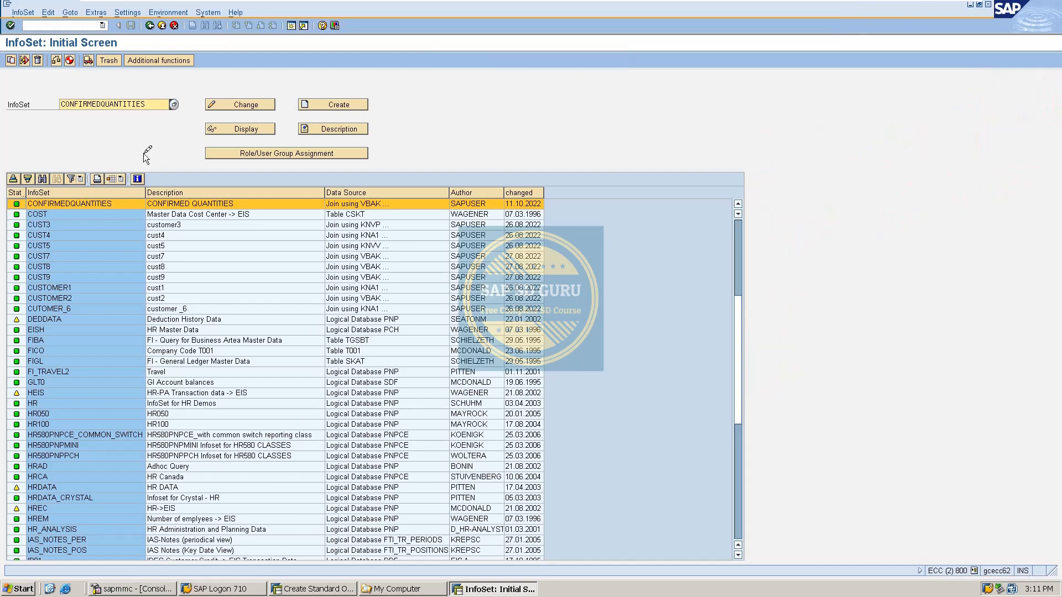
# Step: Display the CONFIRMEDQUANTITIES InfoSet, leave it, and reopen the InfoSet initial screen from SAP Easy Access
pyautogui.doubleClick(102, 204)
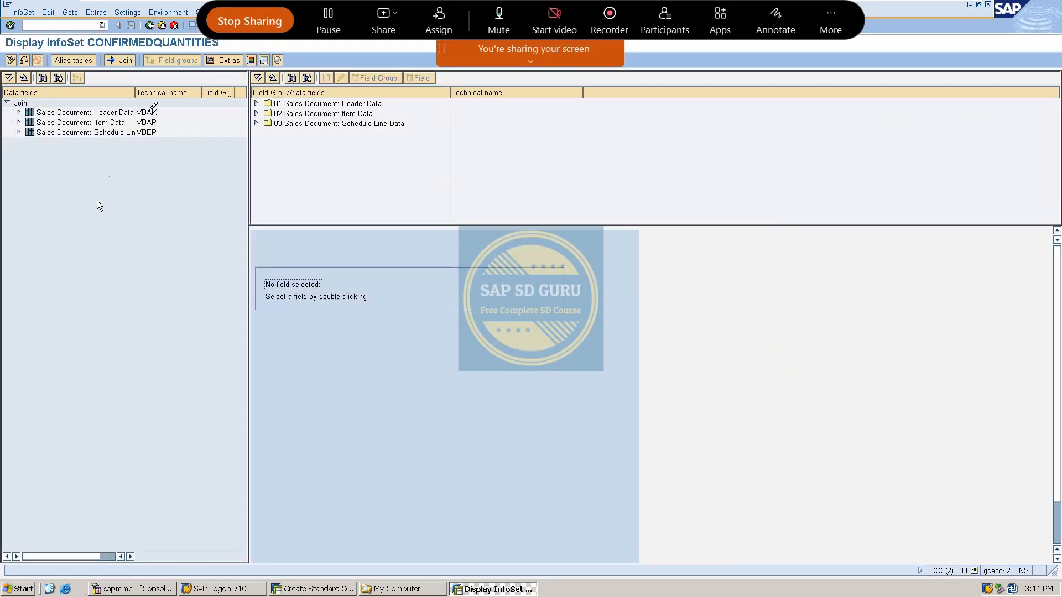
pyautogui.click(149, 25)
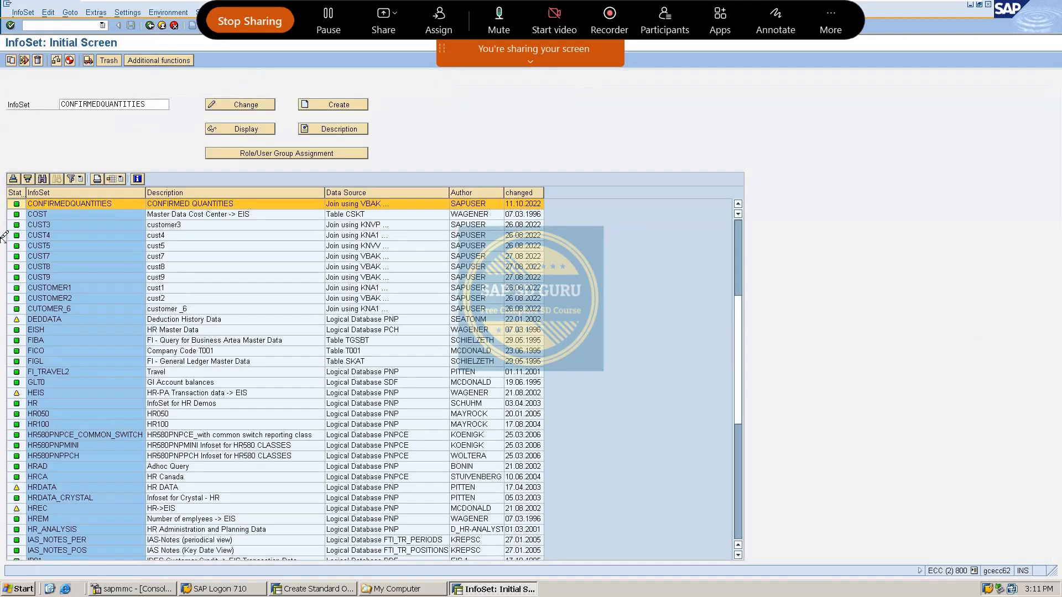
pyautogui.click(149, 25)
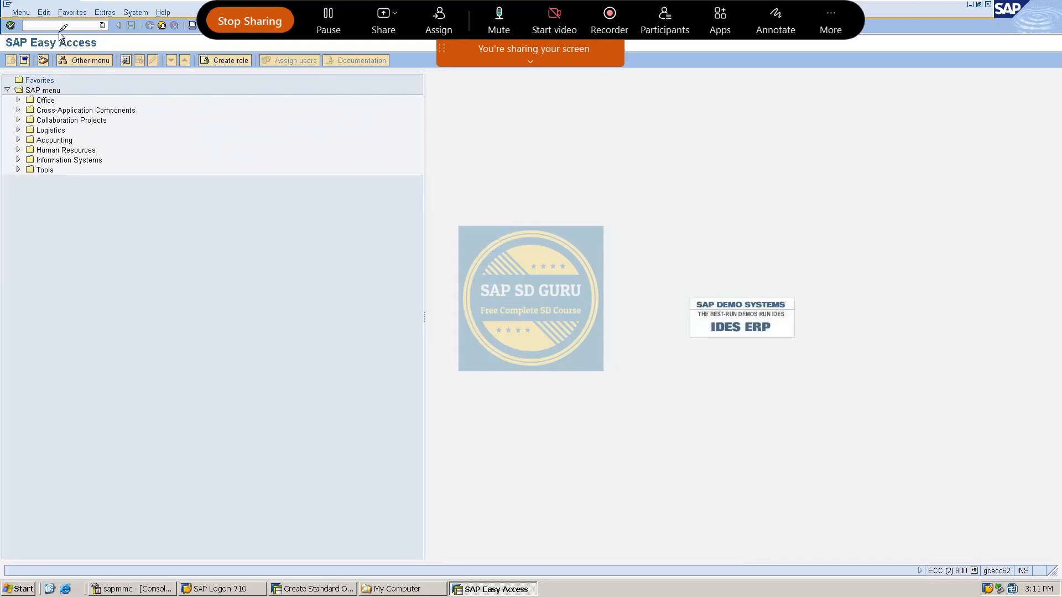
pyautogui.moveTo(1045, 593)
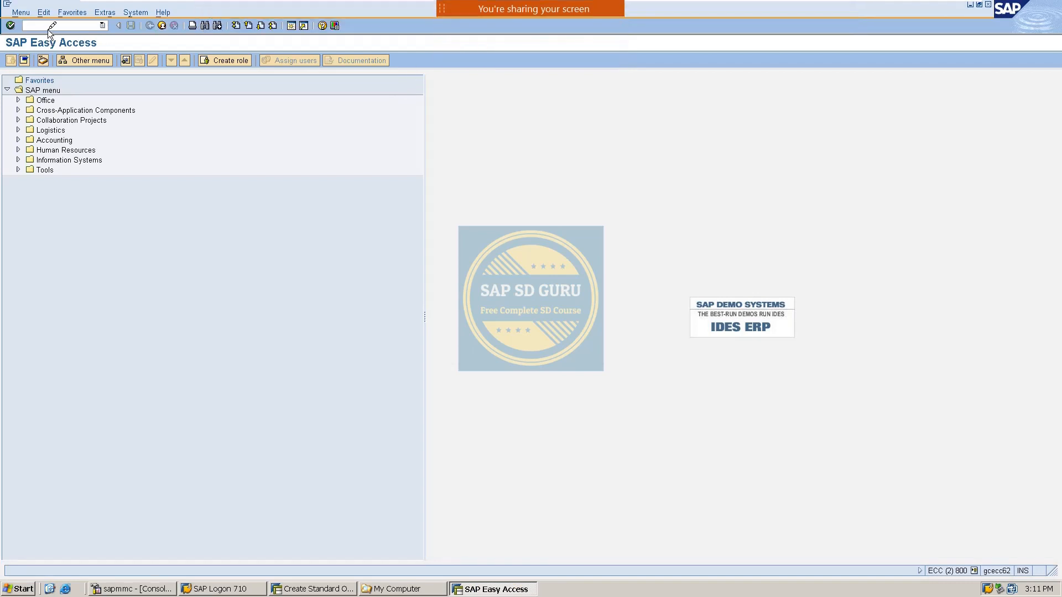
pyautogui.press('Return')
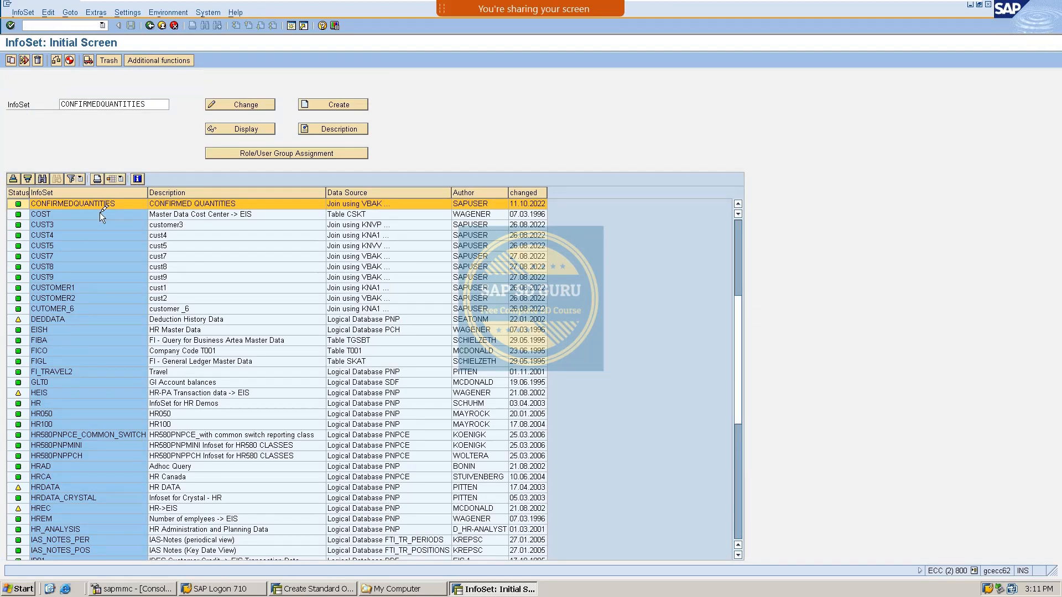
# Step: Assign the CONFIRMEDQUANTITIES InfoSet to user group SD_USER, save the assignment and return to SAP Easy Access
pyautogui.moveTo(153, 103); pyautogui.dragTo(4, 120)
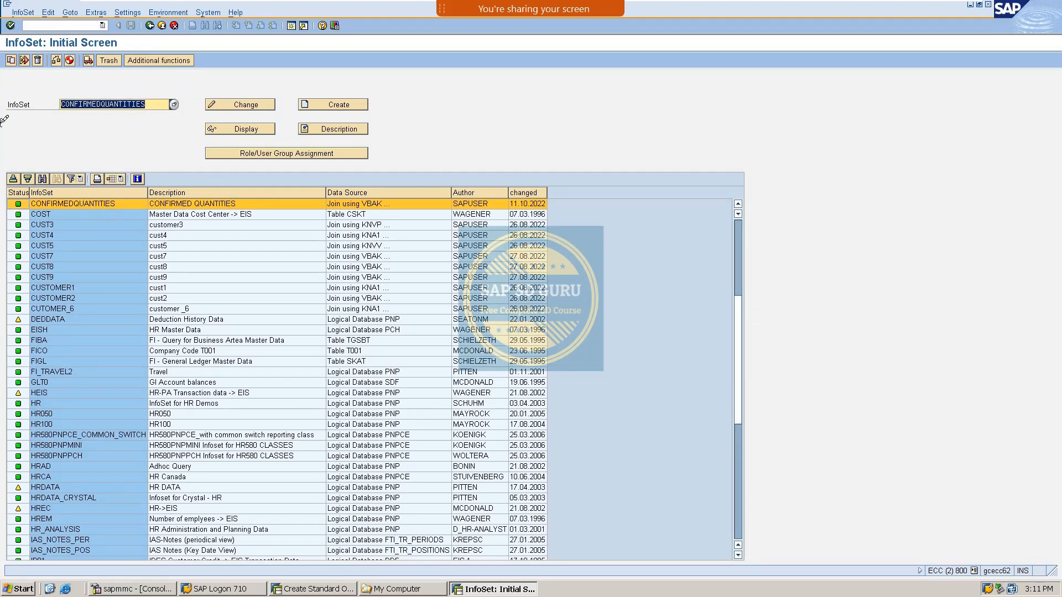
pyautogui.click(266, 153)
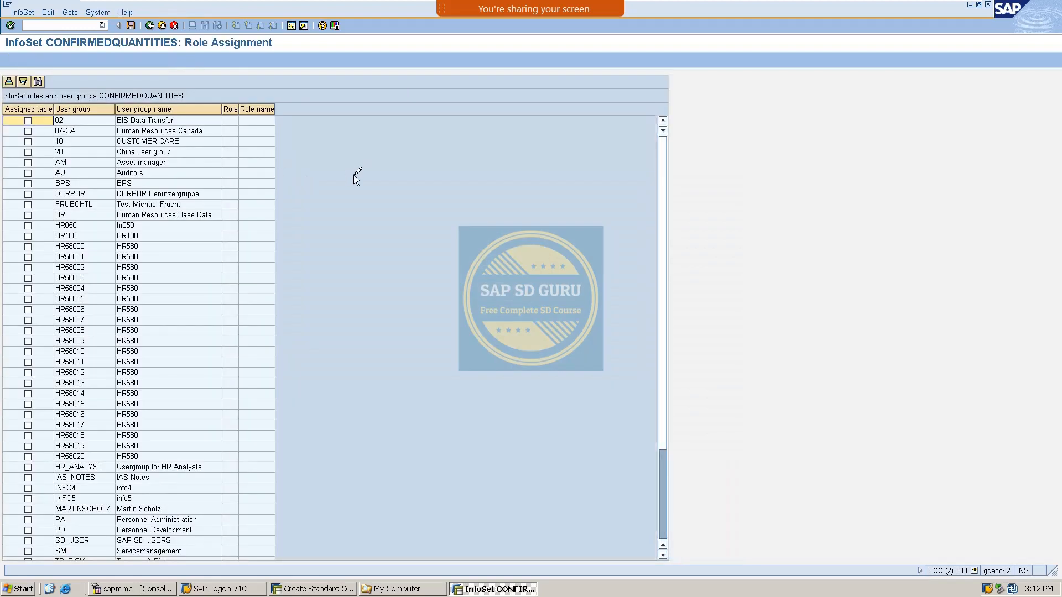
pyautogui.scroll(-4, 6, 249)
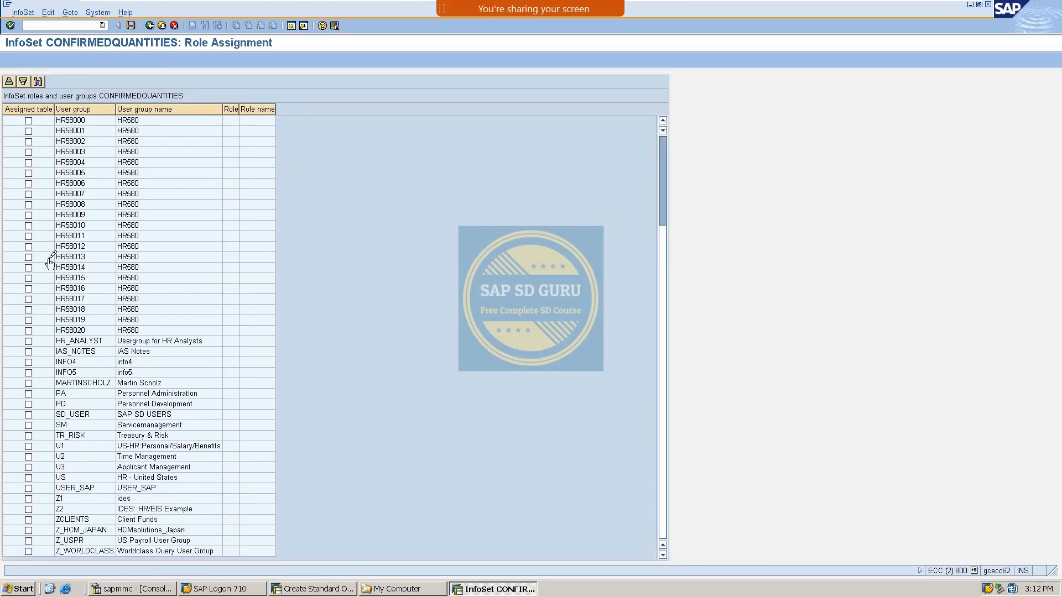
pyautogui.scroll(4, 54, 255)
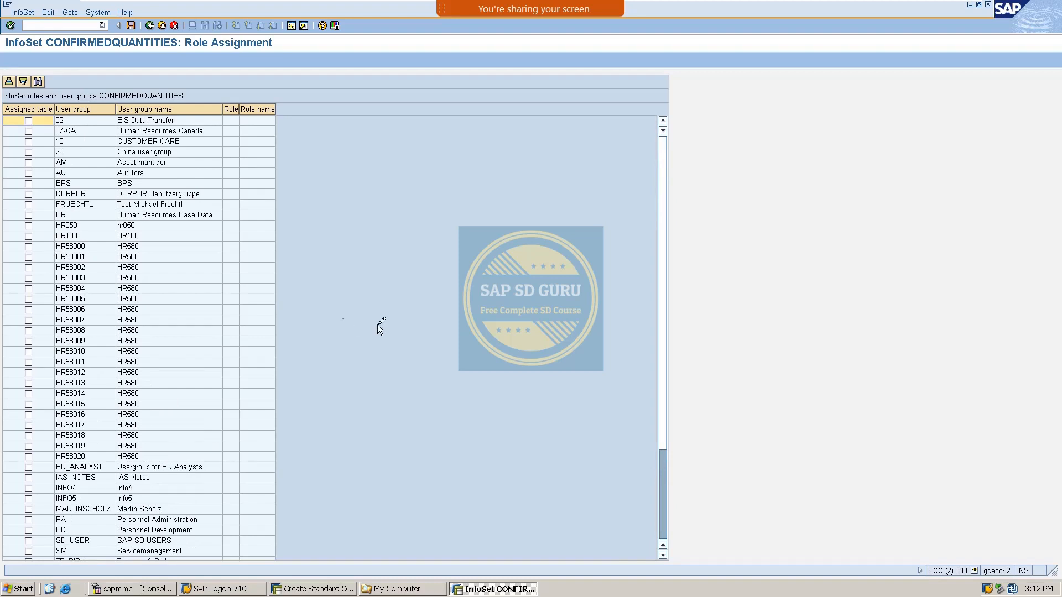
pyautogui.scroll(-4, 9, 407)
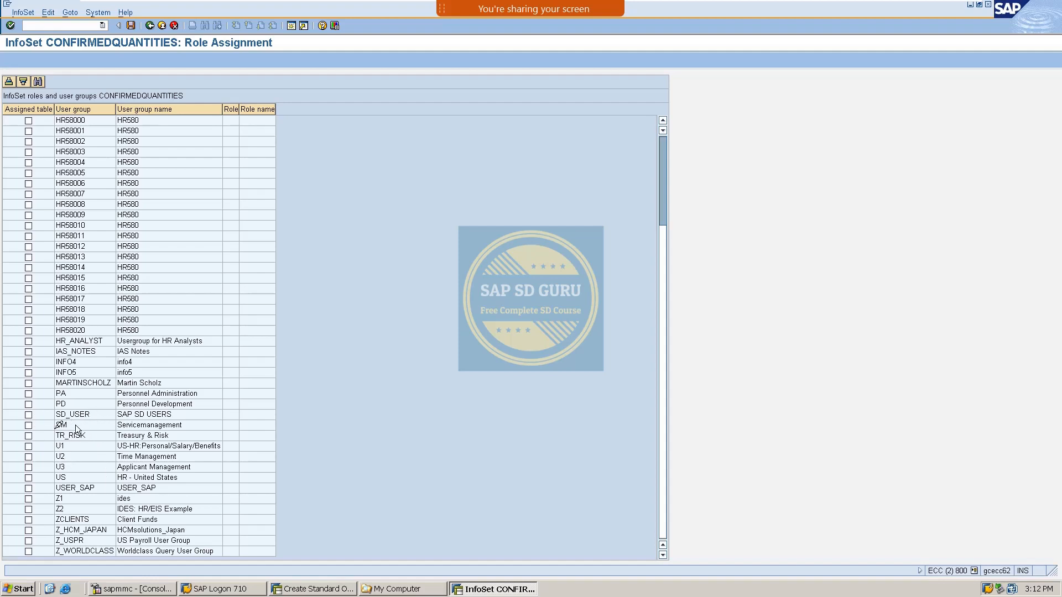
pyautogui.click(29, 415)
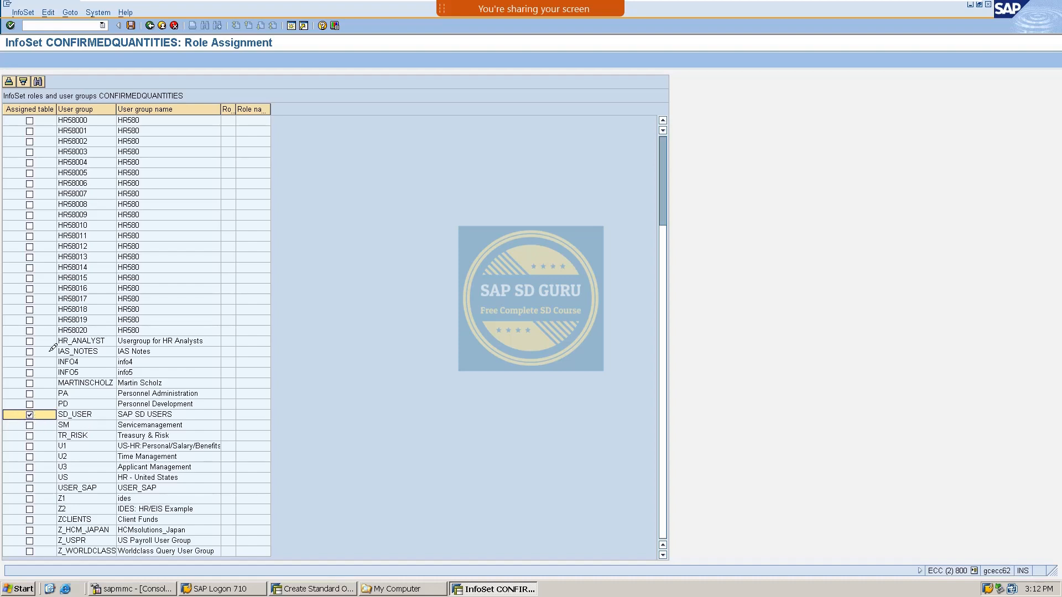
pyautogui.click(135, 26)
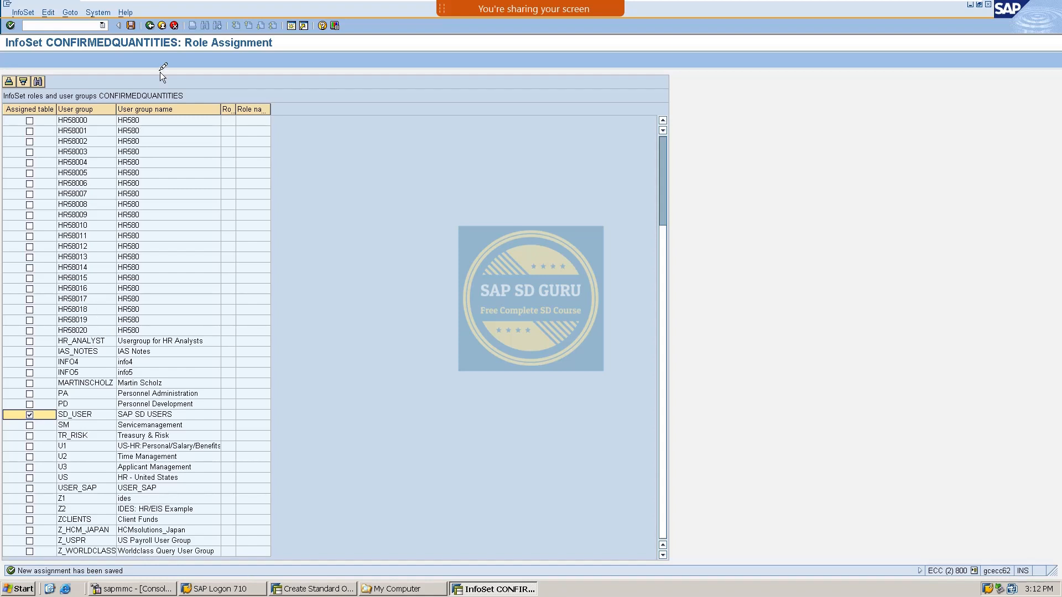
pyautogui.click(153, 28)
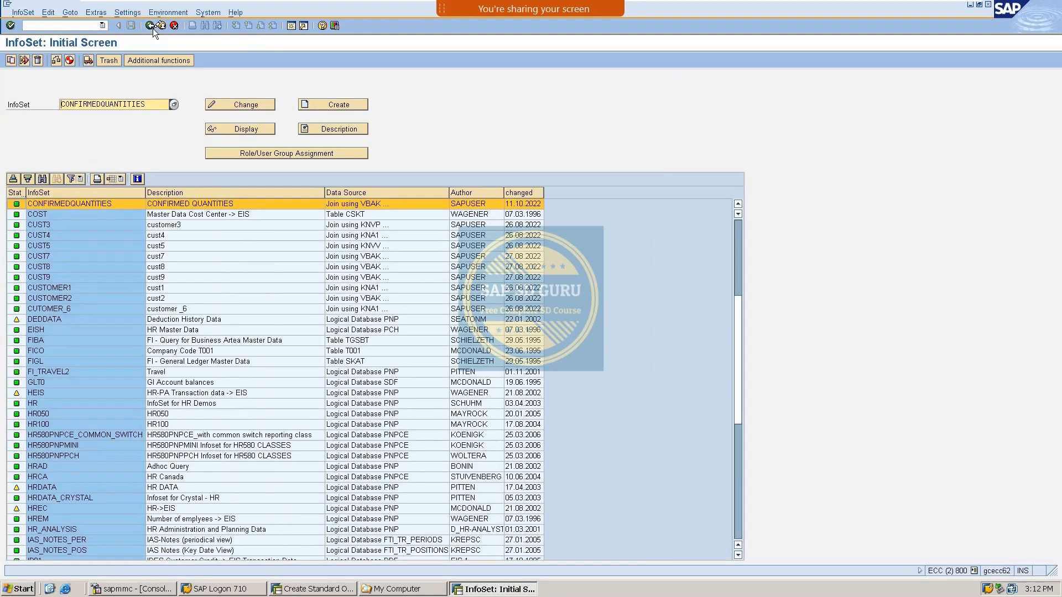
pyautogui.click(152, 28)
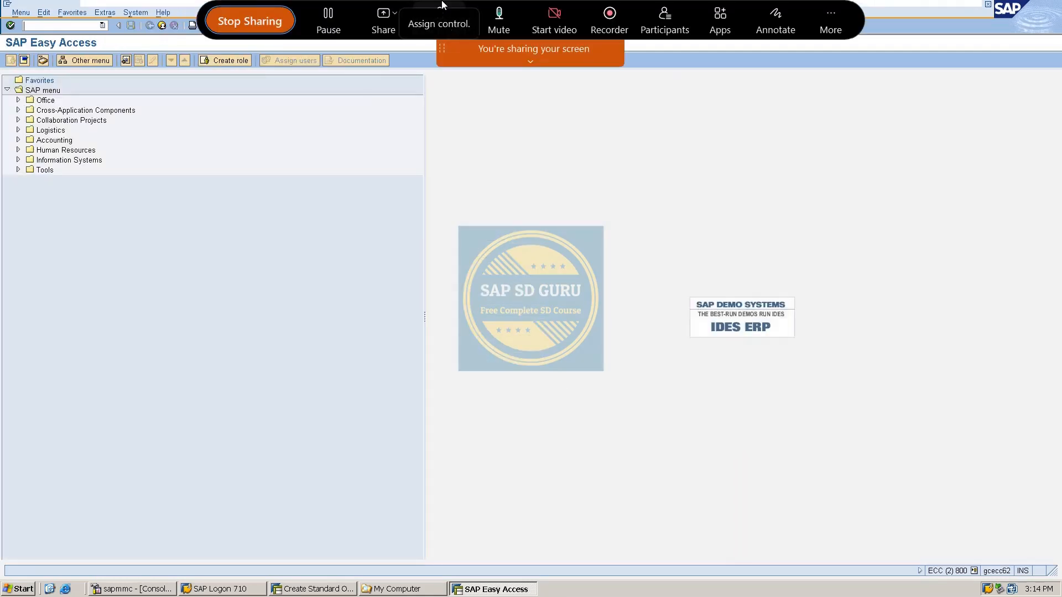
pyautogui.click(772, 25)
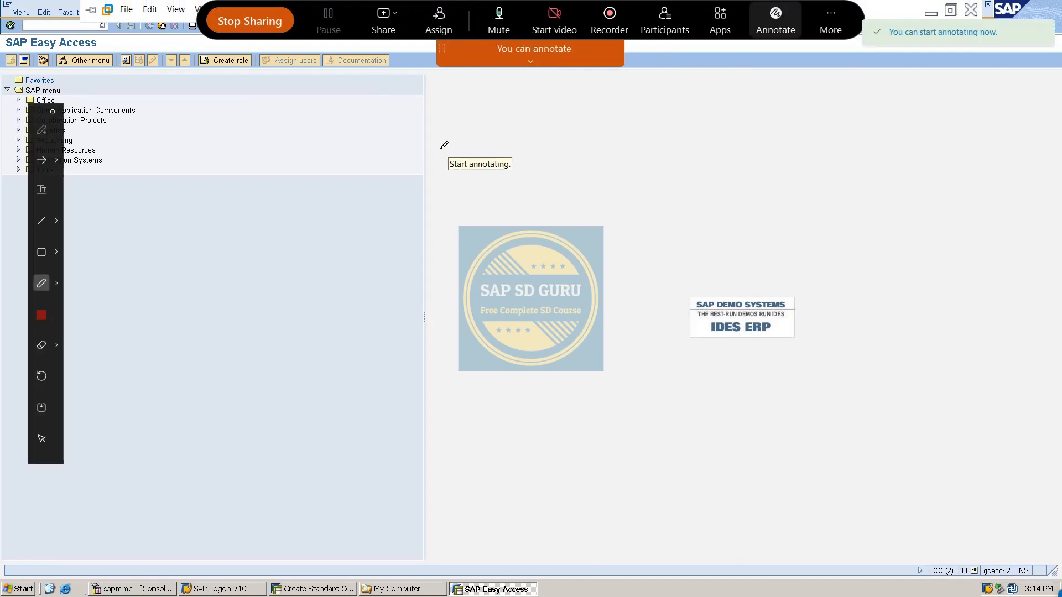
pyautogui.moveTo(448, 147)
pyautogui.mouseDown()
pyautogui.moveTo(470, 146)
pyautogui.moveTo(466, 174)
pyautogui.moveTo(530, 166)
pyautogui.moveTo(532, 147)
pyautogui.mouseUp()
pyautogui.moveTo(551, 146)
pyautogui.mouseDown()
pyautogui.moveTo(530, 180)
pyautogui.moveTo(587, 140)
pyautogui.moveTo(602, 166)
pyautogui.mouseUp()
pyautogui.moveTo(666, 141)
pyautogui.mouseDown()
pyautogui.moveTo(669, 125)
pyautogui.moveTo(698, 172)
pyautogui.mouseUp()
pyautogui.moveTo(717, 119)
pyautogui.mouseDown()
pyautogui.moveTo(757, 128)
pyautogui.moveTo(780, 113)
pyautogui.moveTo(777, 132)
pyautogui.mouseUp()
pyautogui.moveTo(444, 235)
pyautogui.mouseDown()
pyautogui.moveTo(459, 247)
pyautogui.moveTo(485, 239)
pyautogui.mouseUp()
pyautogui.moveTo(464, 213)
pyautogui.mouseDown()
pyautogui.moveTo(487, 239)
pyautogui.moveTo(475, 263)
pyautogui.mouseUp()
pyautogui.moveTo(535, 219); pyautogui.dragTo(535, 253)
pyautogui.moveTo(508, 222); pyautogui.dragTo(544, 218)
pyautogui.click(529, 265)
pyautogui.moveTo(533, 264); pyautogui.dragTo(600, 246)
pyautogui.moveTo(609, 210); pyautogui.dragTo(621, 274)
pyautogui.moveTo(611, 237)
pyautogui.mouseDown()
pyautogui.moveTo(606, 248)
pyautogui.moveTo(627, 235)
pyautogui.mouseUp()
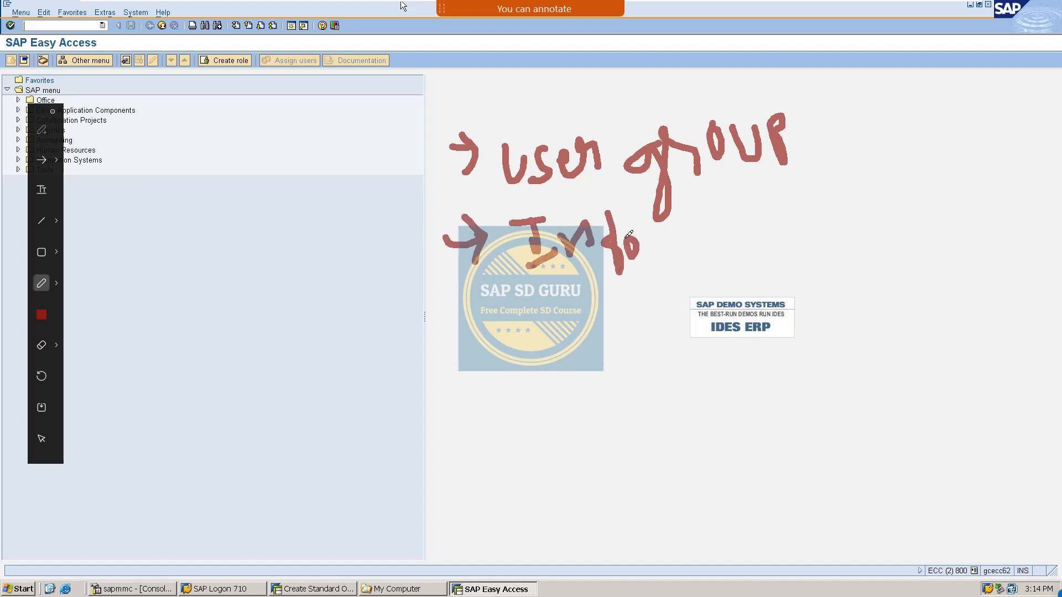
pyautogui.moveTo(695, 229)
pyautogui.mouseDown()
pyautogui.moveTo(661, 255)
pyautogui.moveTo(714, 229)
pyautogui.moveTo(726, 244)
pyautogui.mouseUp()
pyautogui.moveTo(732, 202)
pyautogui.mouseDown()
pyautogui.moveTo(750, 256)
pyautogui.moveTo(734, 217)
pyautogui.mouseUp()
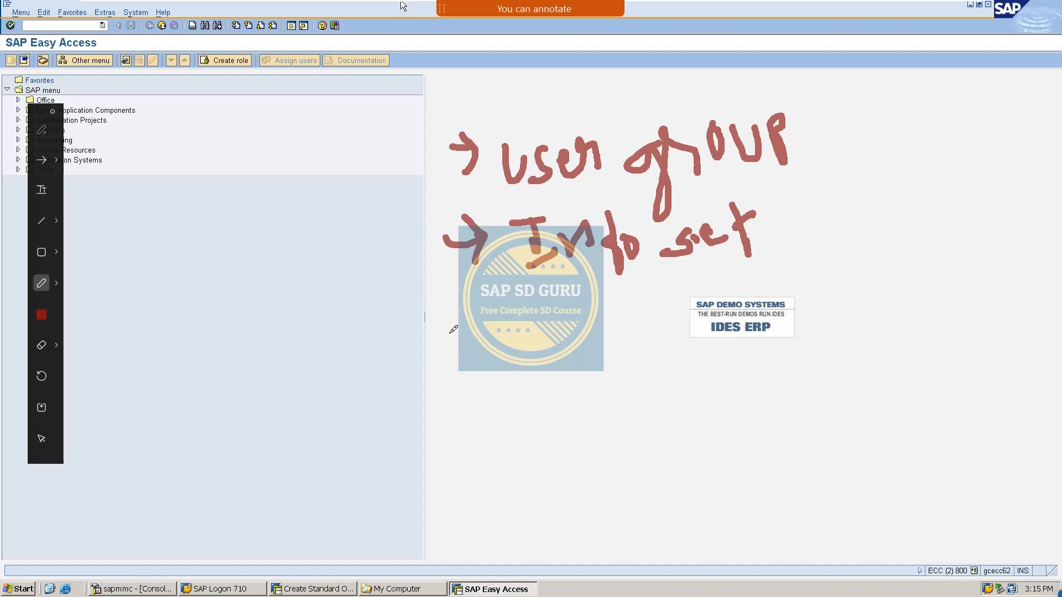
pyautogui.moveTo(449, 333); pyautogui.dragTo(480, 332)
pyautogui.moveTo(466, 310)
pyautogui.mouseDown()
pyautogui.moveTo(484, 328)
pyautogui.moveTo(467, 357)
pyautogui.mouseUp()
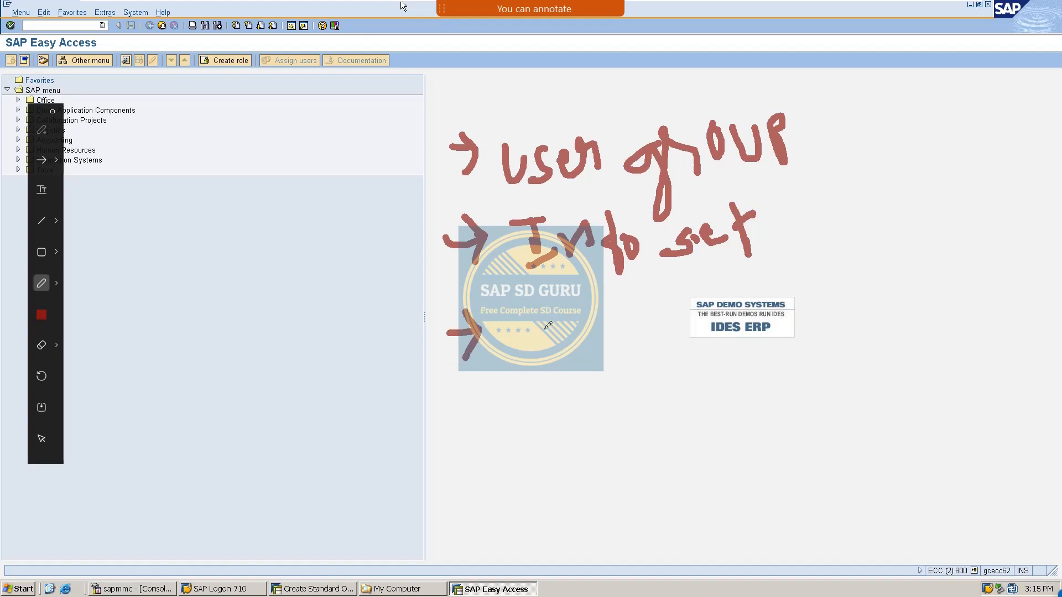
pyautogui.moveTo(553, 316); pyautogui.dragTo(553, 346)
pyautogui.moveTo(584, 314); pyautogui.dragTo(585, 357)
pyautogui.moveTo(798, 347)
pyautogui.mouseDown()
pyautogui.moveTo(813, 299)
pyautogui.moveTo(827, 337)
pyautogui.mouseUp()
pyautogui.moveTo(841, 307); pyautogui.dragTo(800, 327)
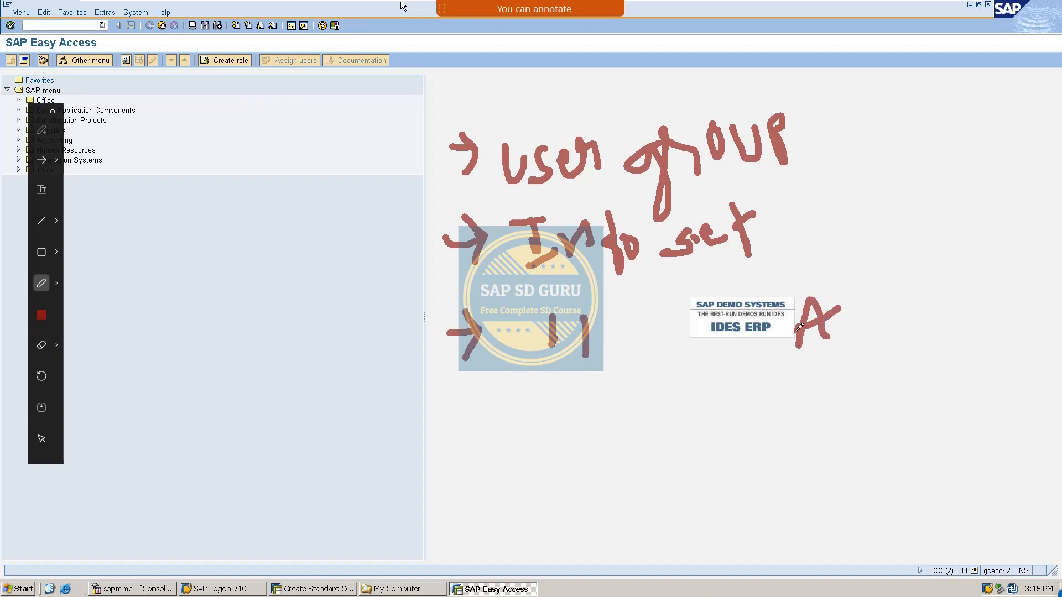
pyautogui.moveTo(873, 294)
pyautogui.mouseDown()
pyautogui.moveTo(846, 333)
pyautogui.moveTo(875, 339)
pyautogui.moveTo(888, 324)
pyautogui.mouseUp()
pyautogui.moveTo(913, 323)
pyautogui.mouseDown()
pyautogui.moveTo(921, 293)
pyautogui.moveTo(938, 312)
pyautogui.moveTo(963, 294)
pyautogui.mouseUp()
pyautogui.click(911, 273)
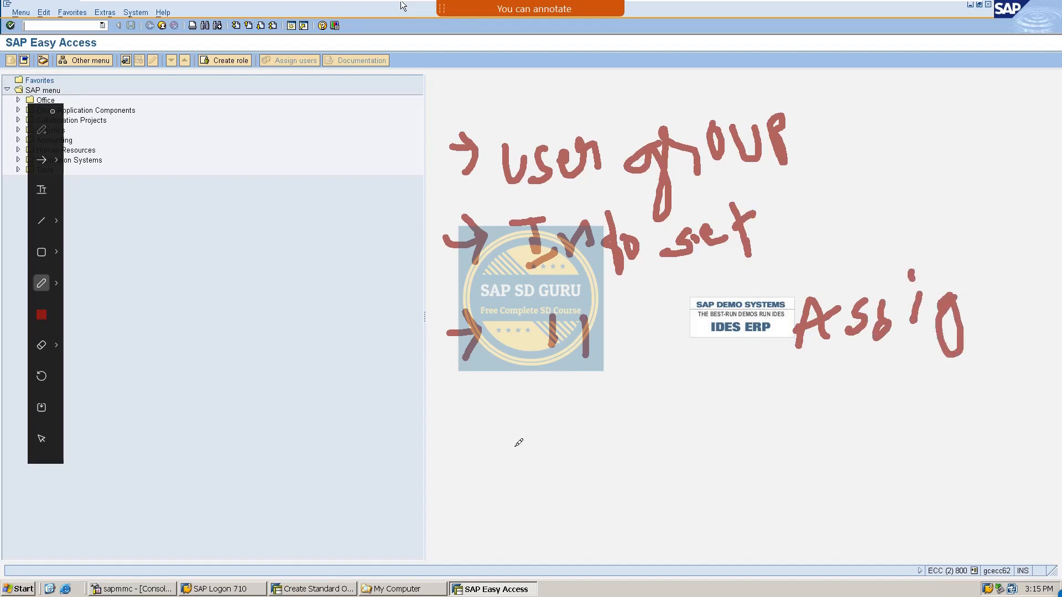
pyautogui.moveTo(434, 443)
pyautogui.mouseDown()
pyautogui.moveTo(482, 432)
pyautogui.moveTo(448, 504)
pyautogui.mouseUp()
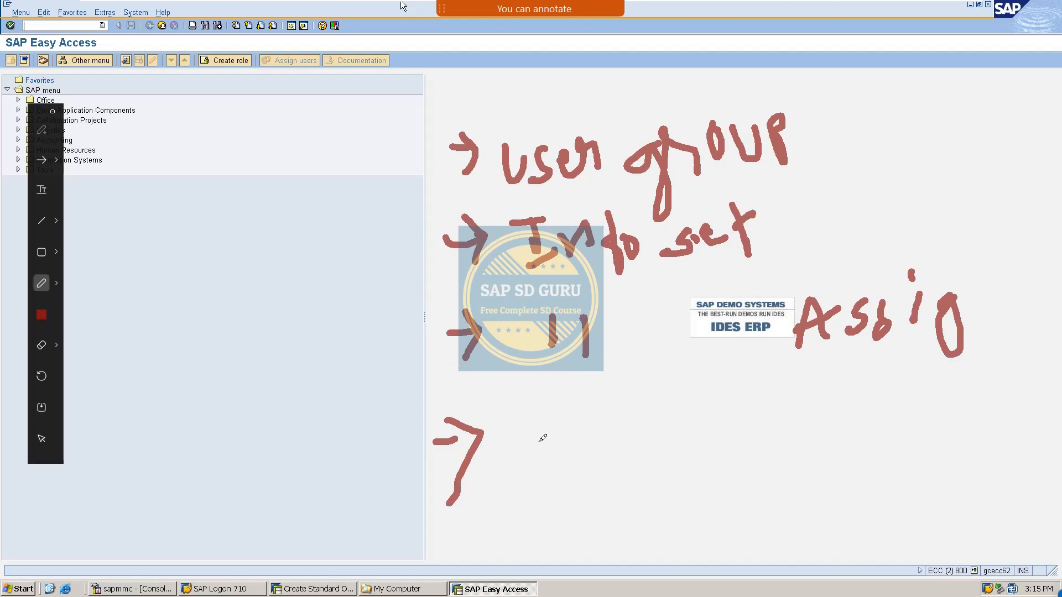
pyautogui.moveTo(558, 417)
pyautogui.mouseDown()
pyautogui.moveTo(537, 448)
pyautogui.moveTo(595, 428)
pyautogui.moveTo(604, 460)
pyautogui.moveTo(602, 437)
pyautogui.mouseUp()
pyautogui.moveTo(633, 434)
pyautogui.mouseDown()
pyautogui.moveTo(628, 457)
pyautogui.moveTo(652, 403)
pyautogui.moveTo(630, 435)
pyautogui.mouseUp()
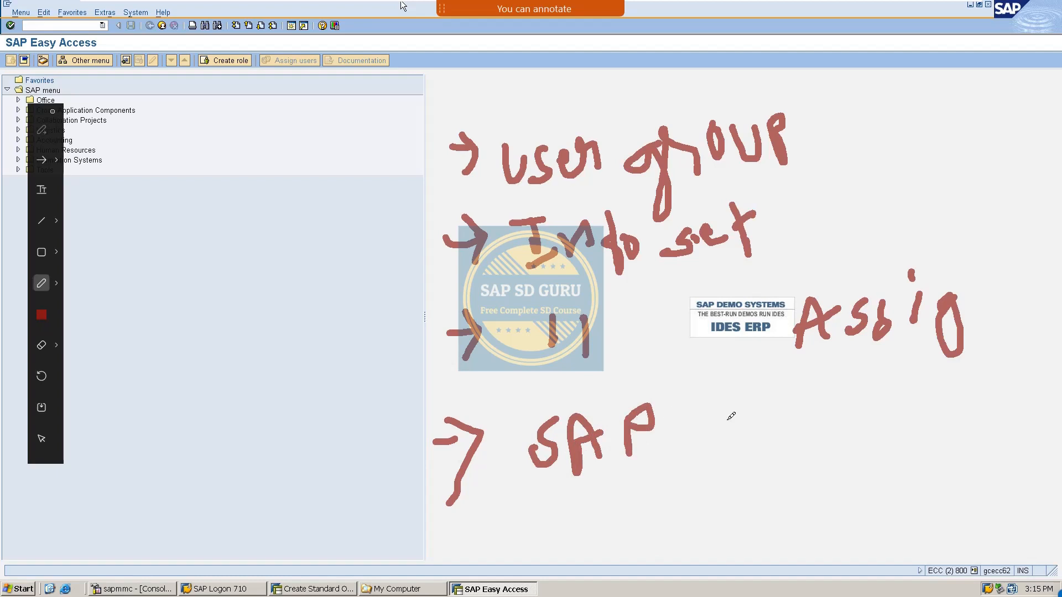
pyautogui.moveTo(732, 417)
pyautogui.mouseDown()
pyautogui.moveTo(736, 382)
pyautogui.moveTo(746, 448)
pyautogui.moveTo(769, 411)
pyautogui.moveTo(832, 447)
pyautogui.moveTo(859, 403)
pyautogui.moveTo(884, 423)
pyautogui.moveTo(899, 393)
pyautogui.mouseUp()
pyautogui.moveTo(899, 393); pyautogui.dragTo(857, 476)
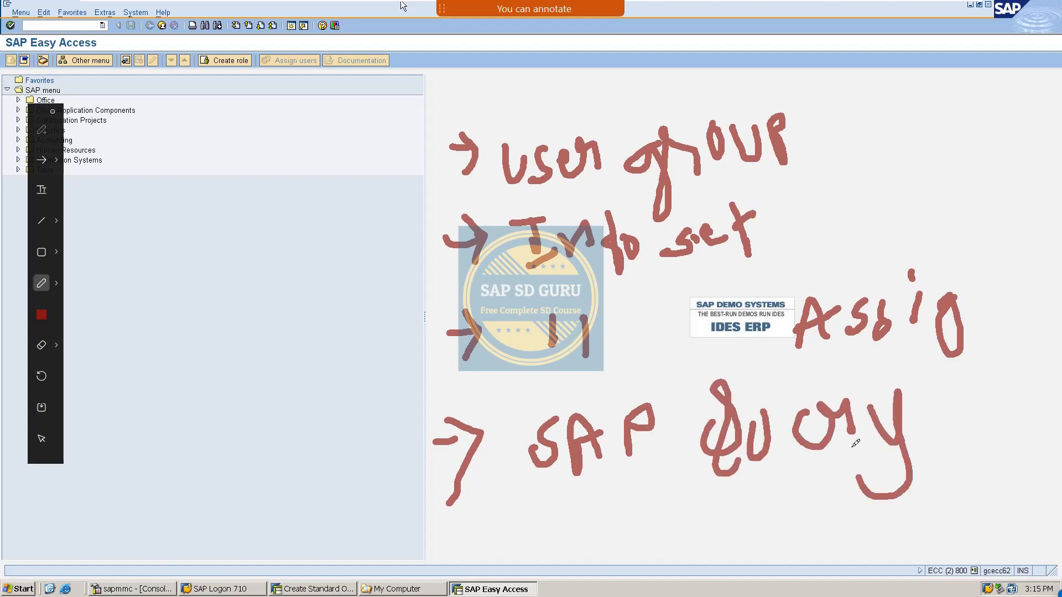
pyautogui.moveTo(809, 421)
pyautogui.mouseDown()
pyautogui.moveTo(803, 435)
pyautogui.moveTo(807, 420)
pyautogui.mouseUp()
pyautogui.press('Escape')
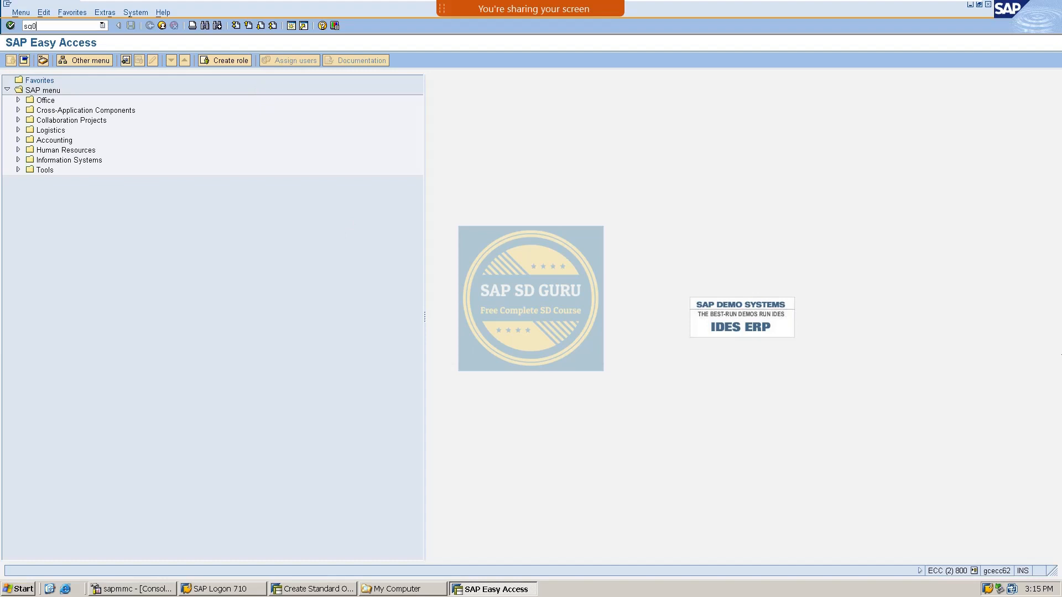
# Step: Open the SAP Query initial screen and choose SD_USER as the user group
pyautogui.press('Return')
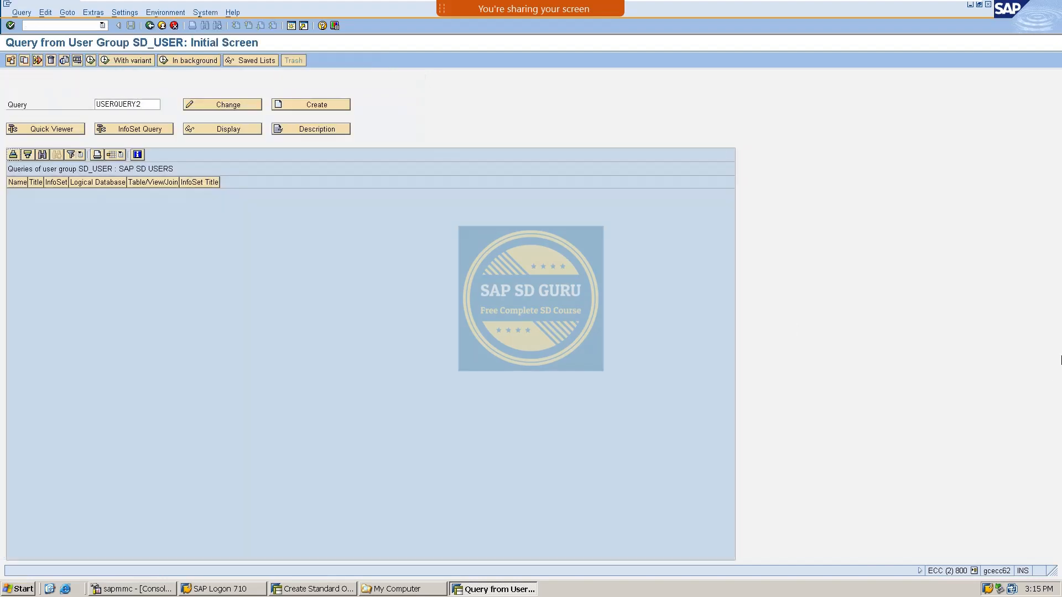
pyautogui.click(11, 62)
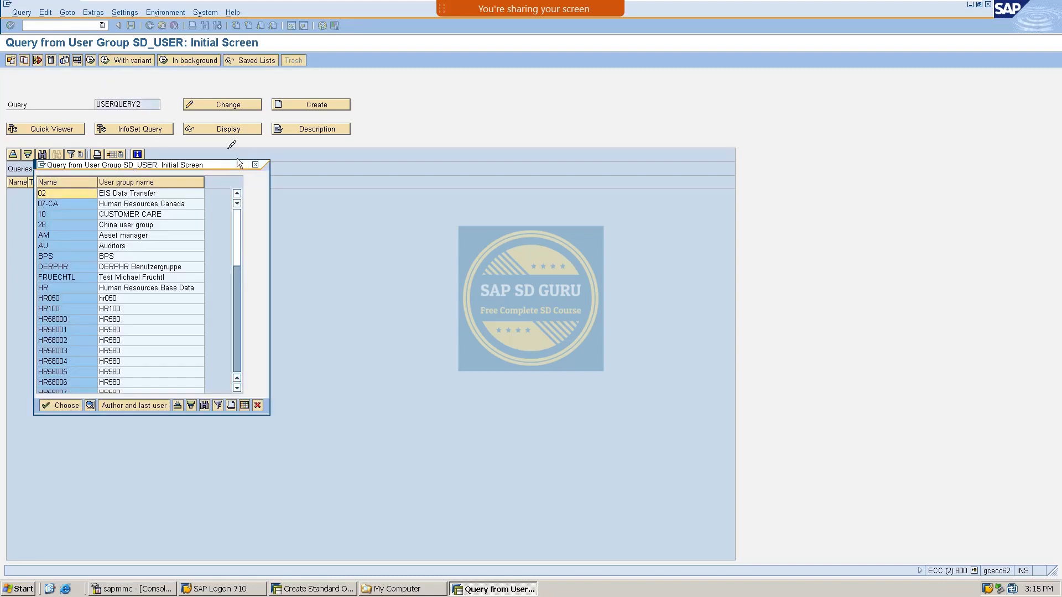
pyautogui.moveTo(225, 166); pyautogui.dragTo(549, 136)
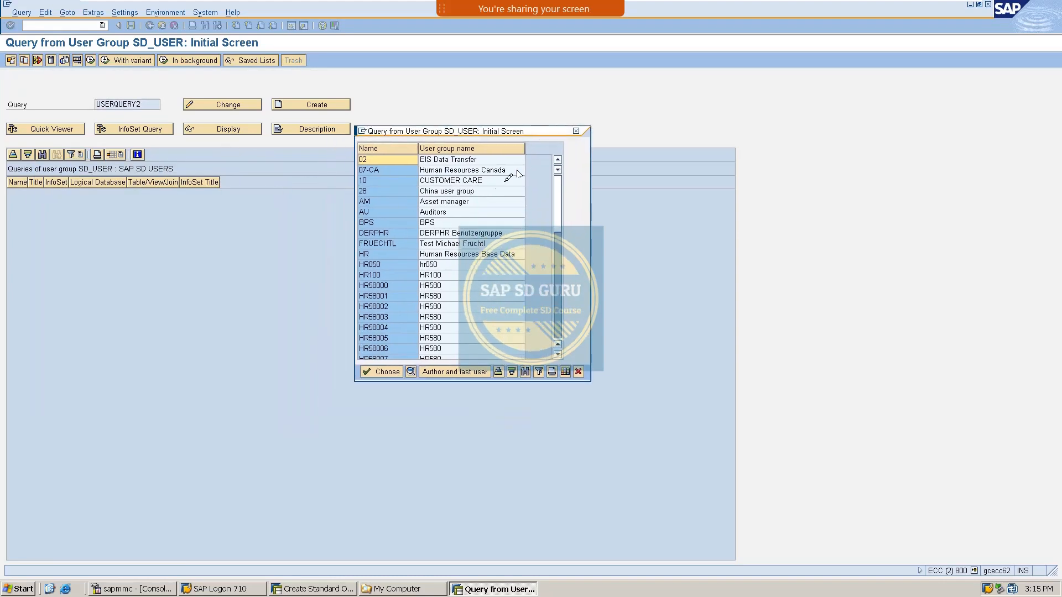
pyautogui.scroll(-8, 455, 213)
pyautogui.scroll(-1, 450, 245)
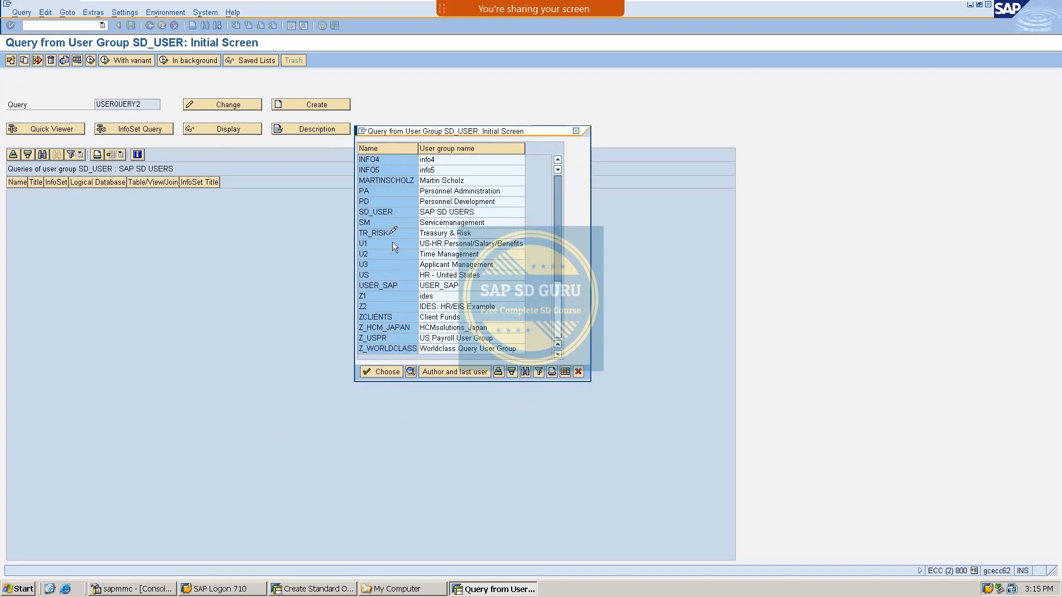
pyautogui.click(387, 213)
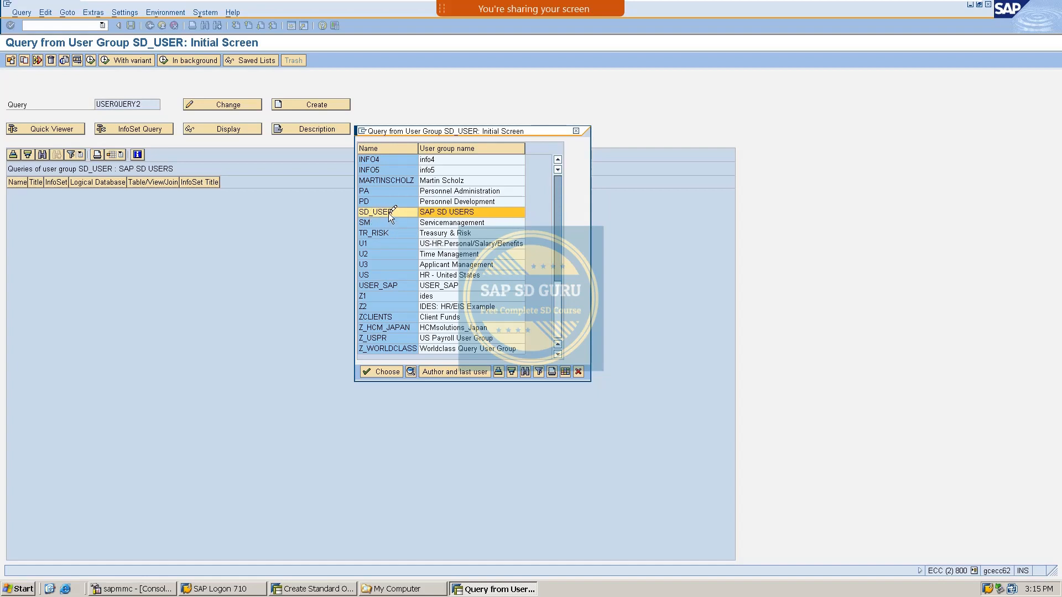
pyautogui.click(386, 372)
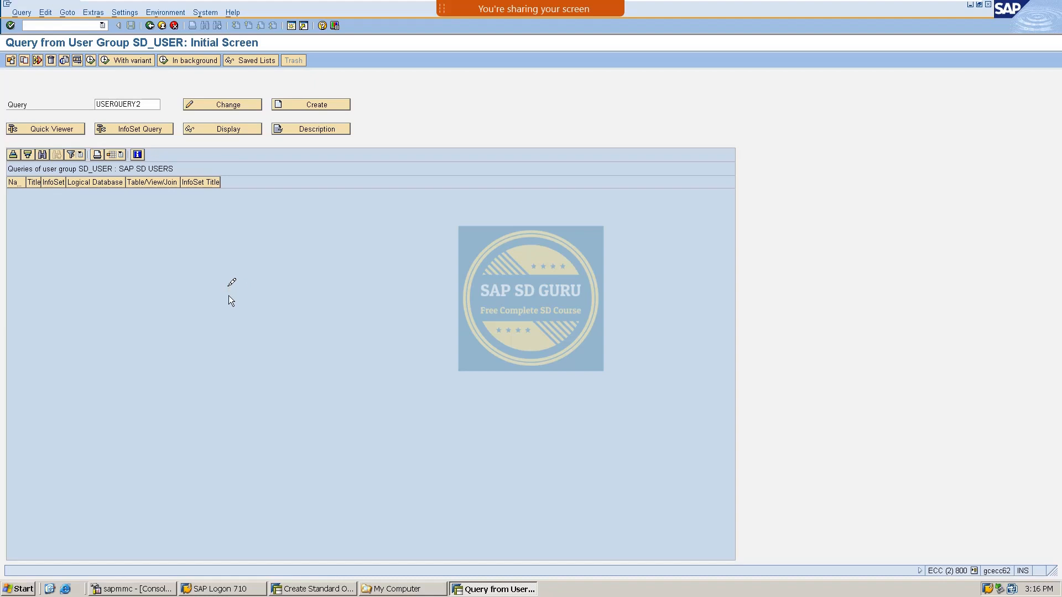
# Step: Create a query named CONFIRMEDQTY based on the CONFIRMEDQUANTITIES InfoSet
pyautogui.doubleClick(156, 104)
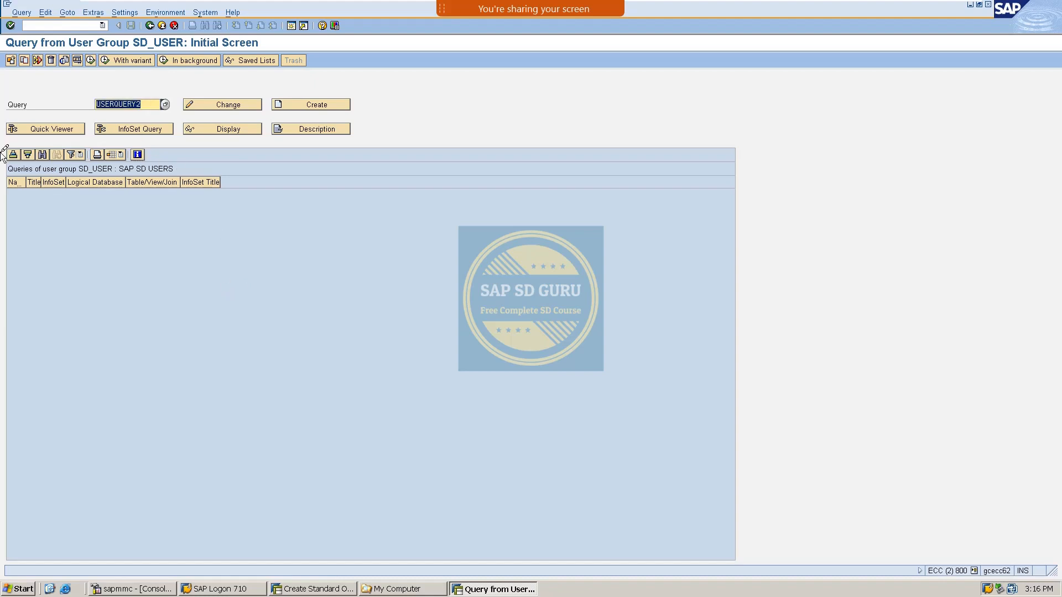
pyautogui.press('BackSpace')
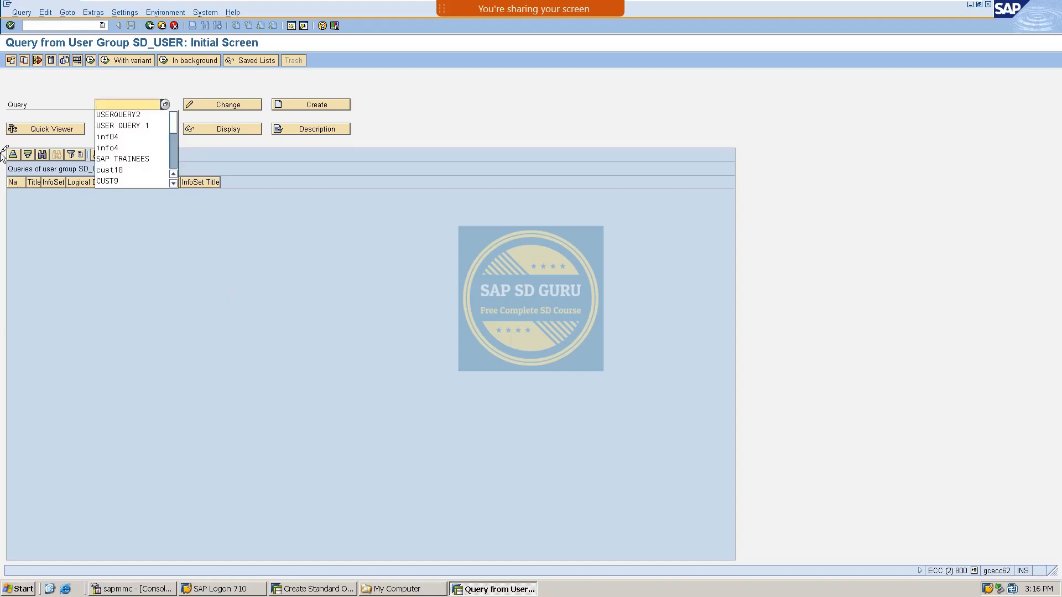
pyautogui.write('OP')
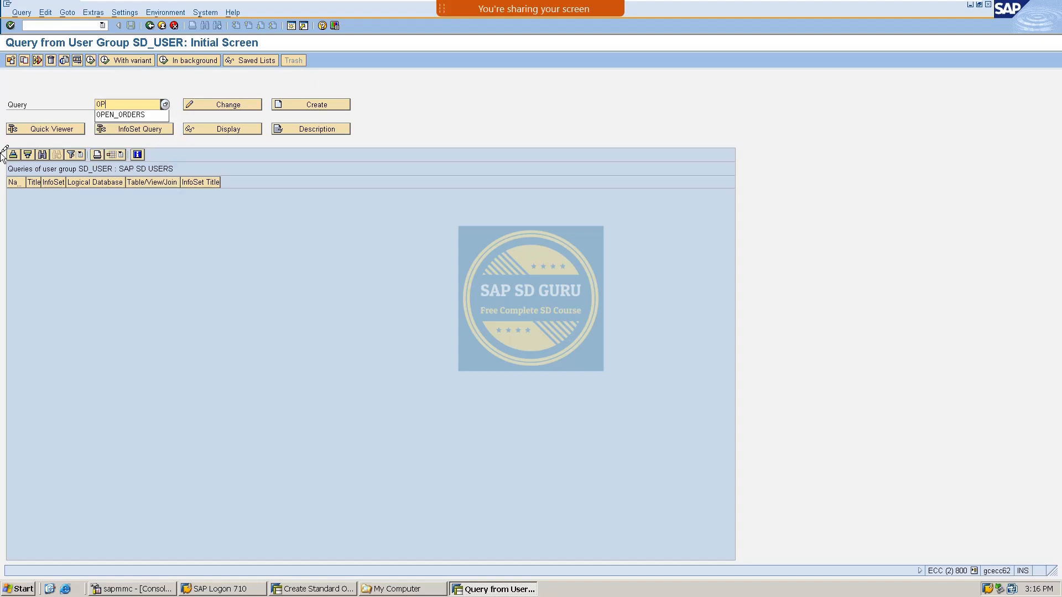
pyautogui.press('BackSpace')
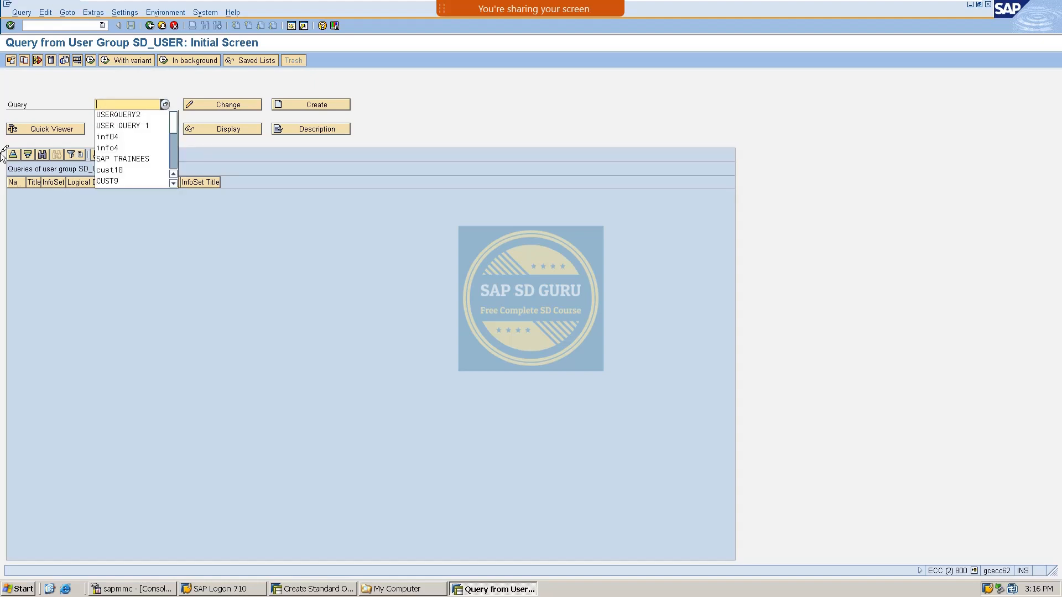
pyautogui.write('NF')
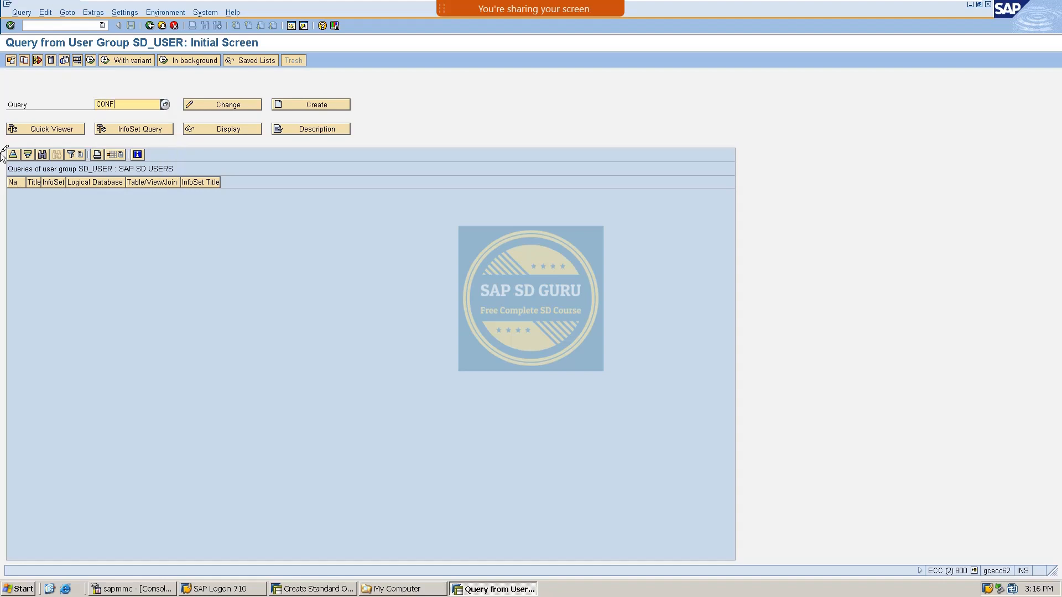
pyautogui.write('IRM O')
pyautogui.write('TY')
pyautogui.click(128, 104)
pyautogui.write('ED')
pyautogui.click(337, 103)
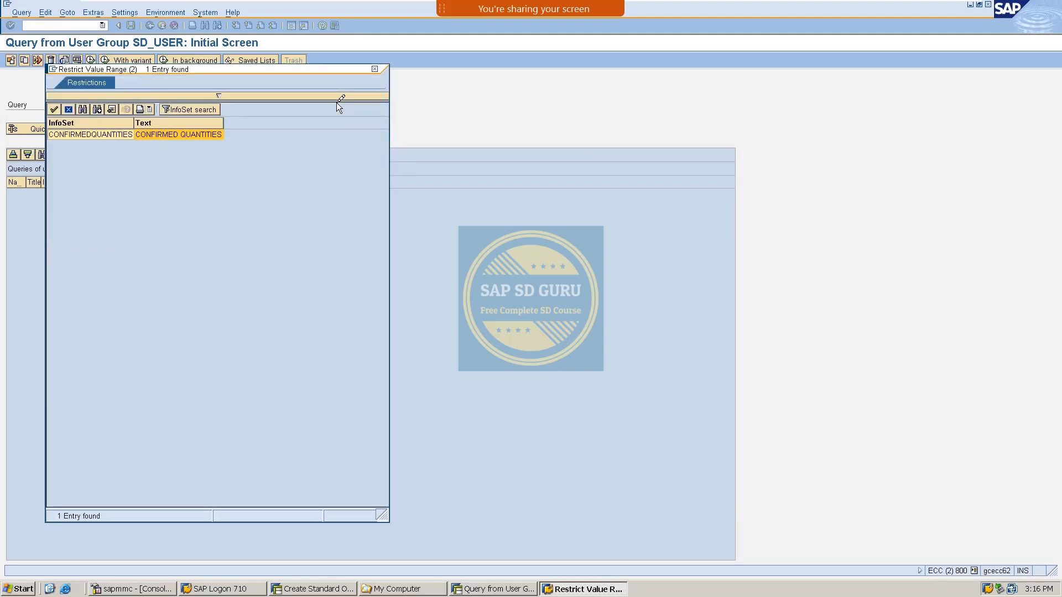
pyautogui.moveTo(305, 74); pyautogui.dragTo(629, 69)
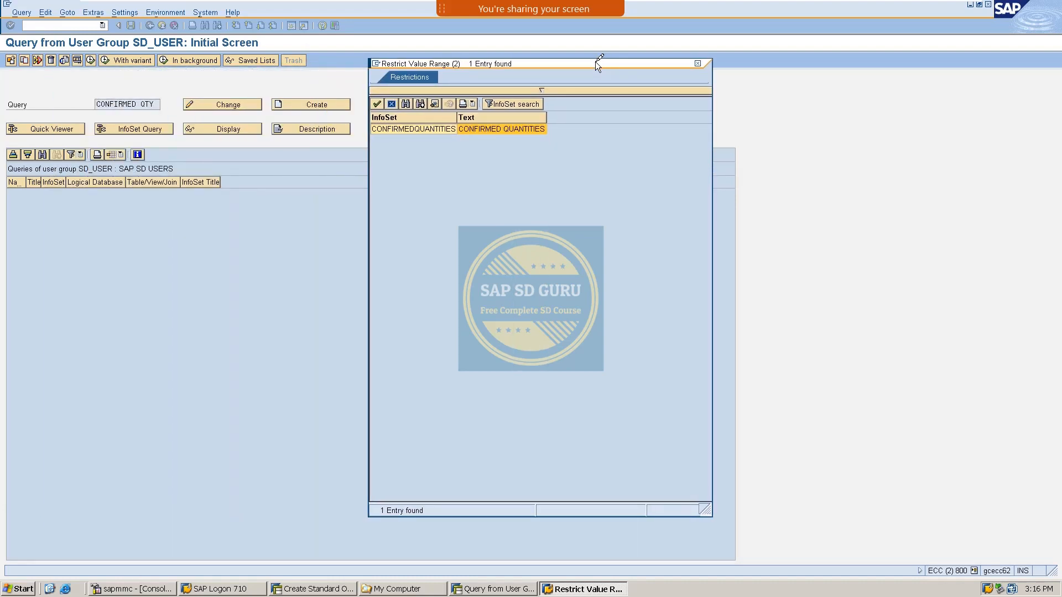
pyautogui.doubleClick(403, 128)
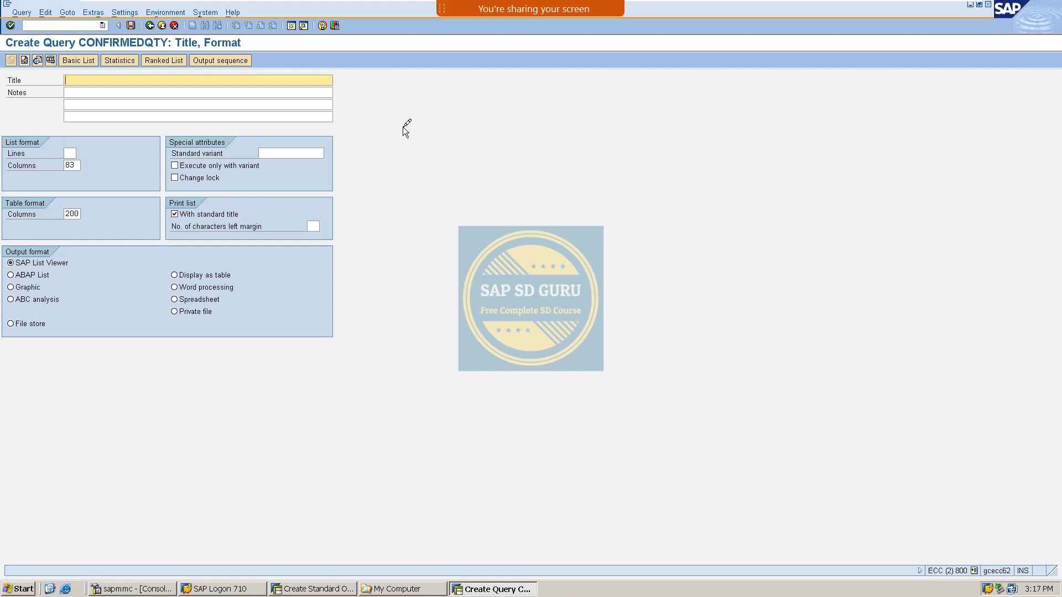
# Step: Title the query CONFIRMED QUANTIES, open its basic list layout and expand the header, item and schedule line data fields
pyautogui.write('CONFIRMED QUANTIES')
pyautogui.click(74, 63)
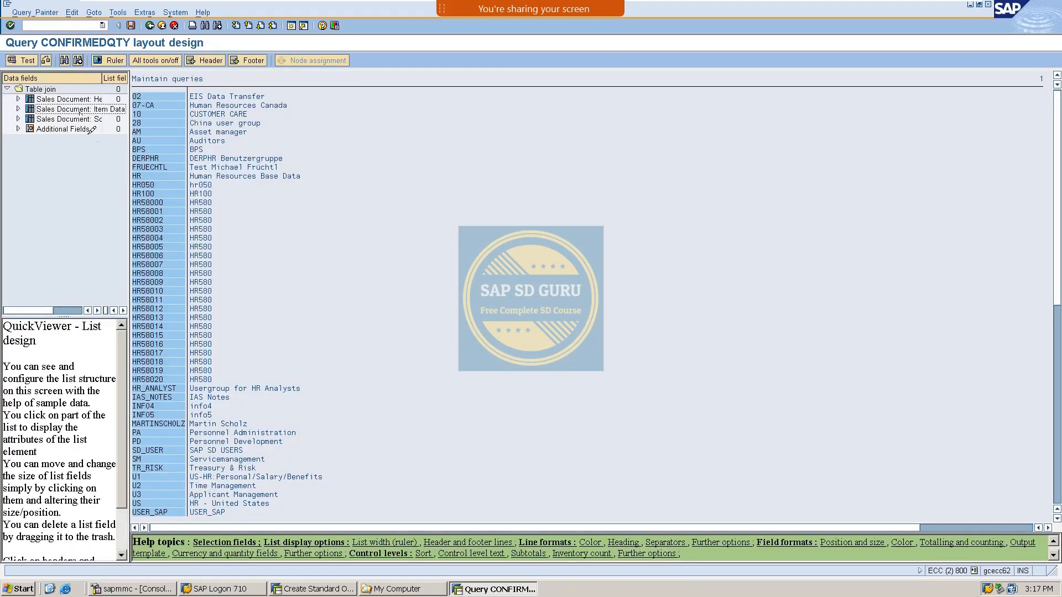
pyautogui.click(18, 99)
pyautogui.click(18, 127)
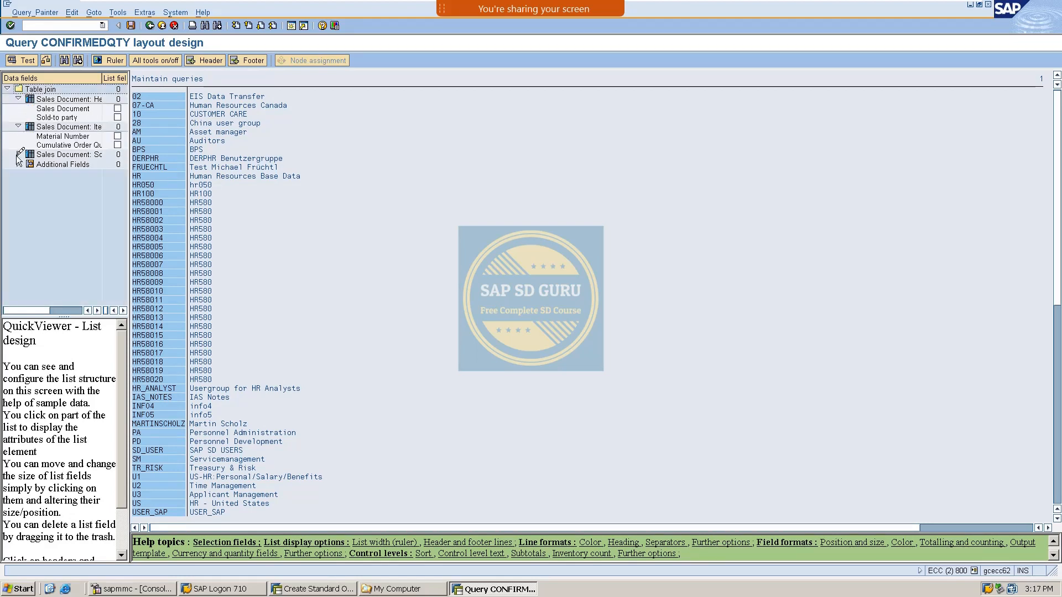
pyautogui.click(18, 155)
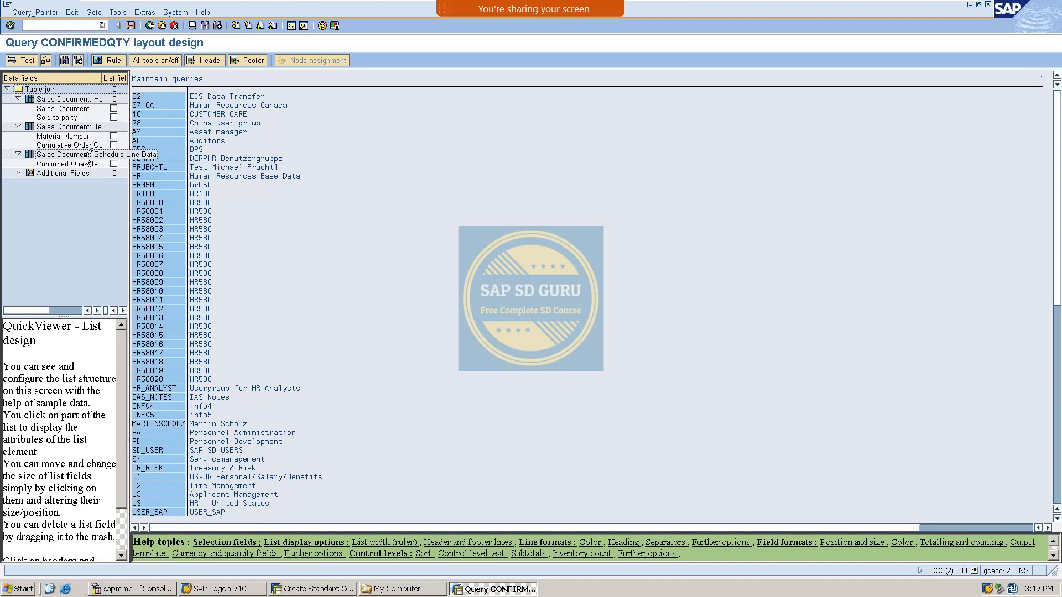
pyautogui.click(114, 108)
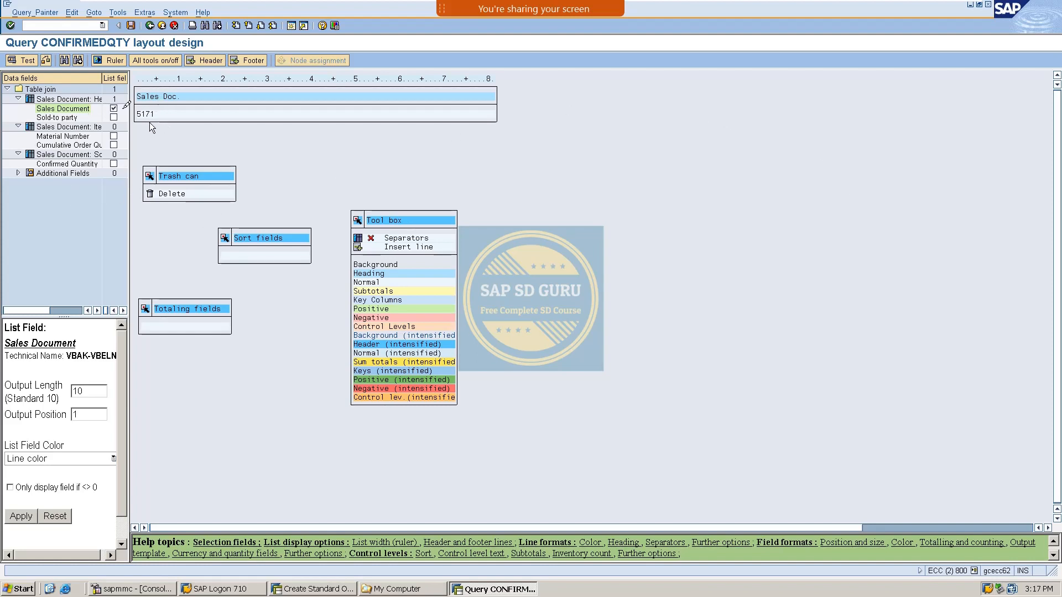
pyautogui.click(114, 109)
pyautogui.click(114, 109)
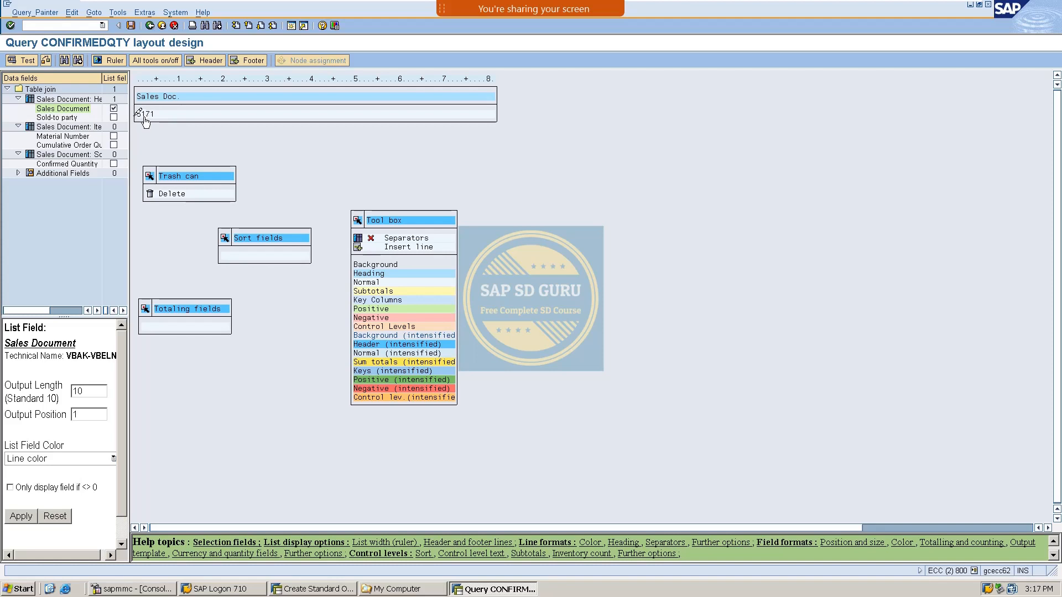
pyautogui.click(113, 108)
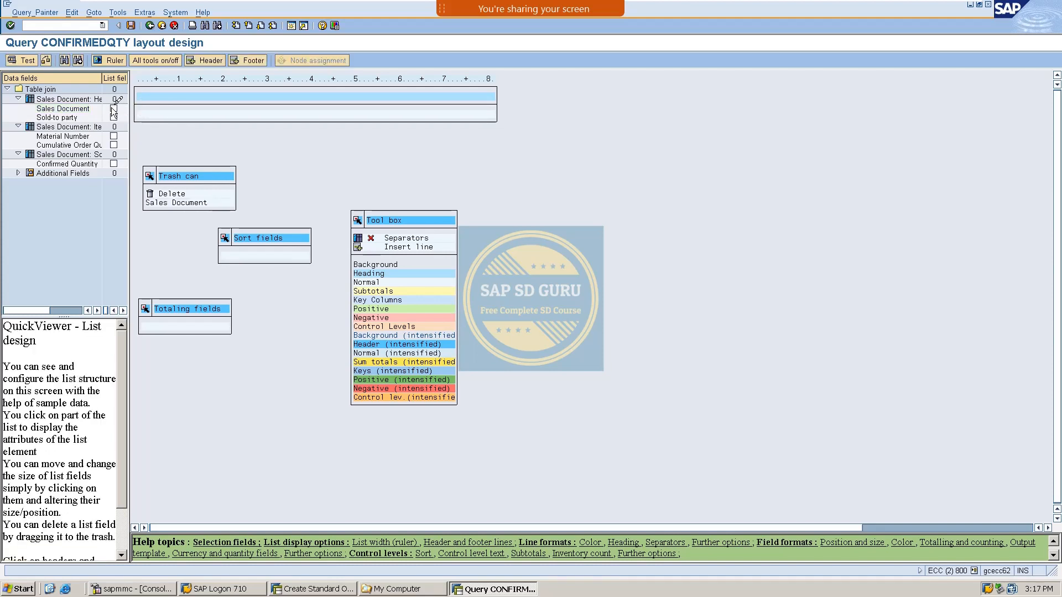
# Step: Add Sold-to party, Sales Document, Material Number, Cumulative Order Quantity and Confirmed Quantity to the basic list in that order, then save and leave the layout
pyautogui.click(114, 117)
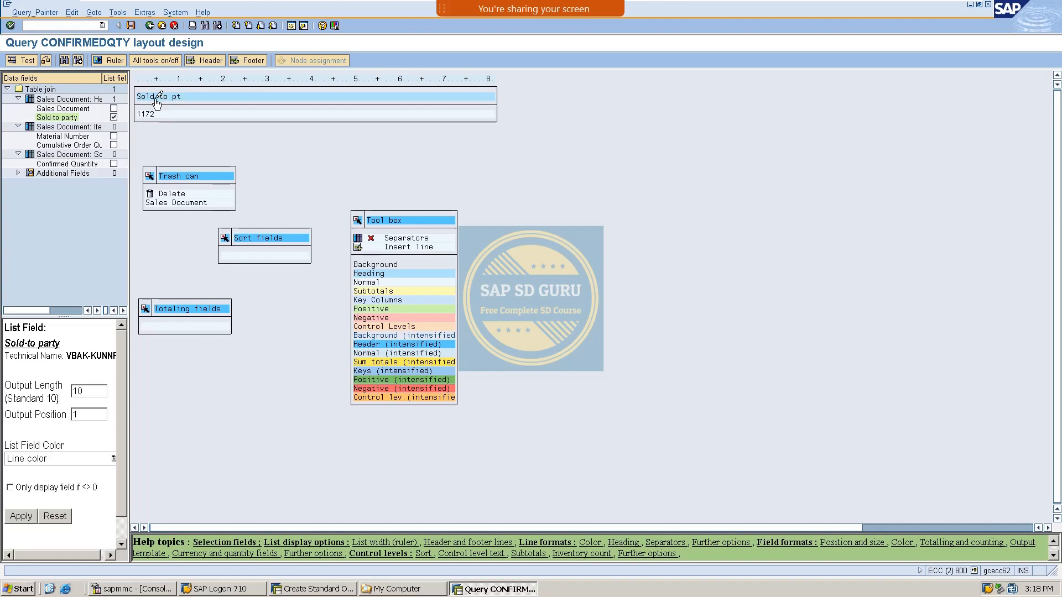
pyautogui.click(114, 109)
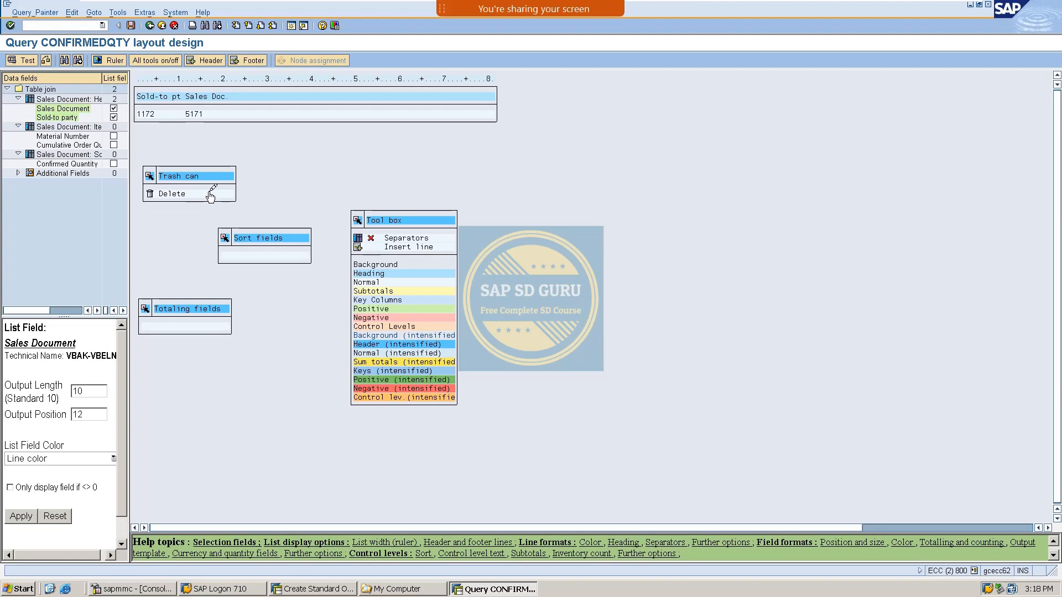
pyautogui.click(113, 136)
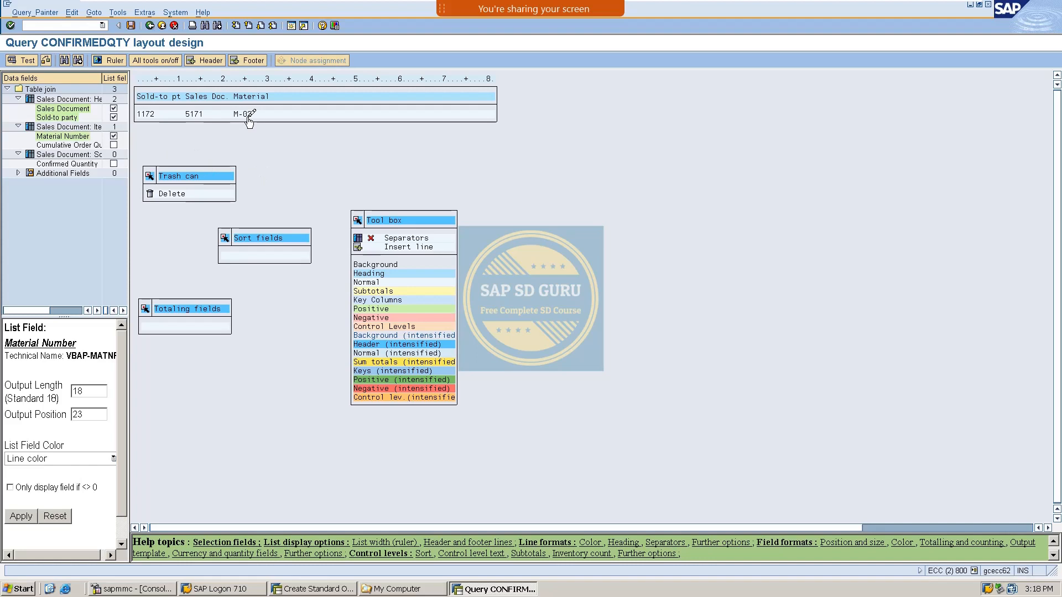
pyautogui.click(114, 145)
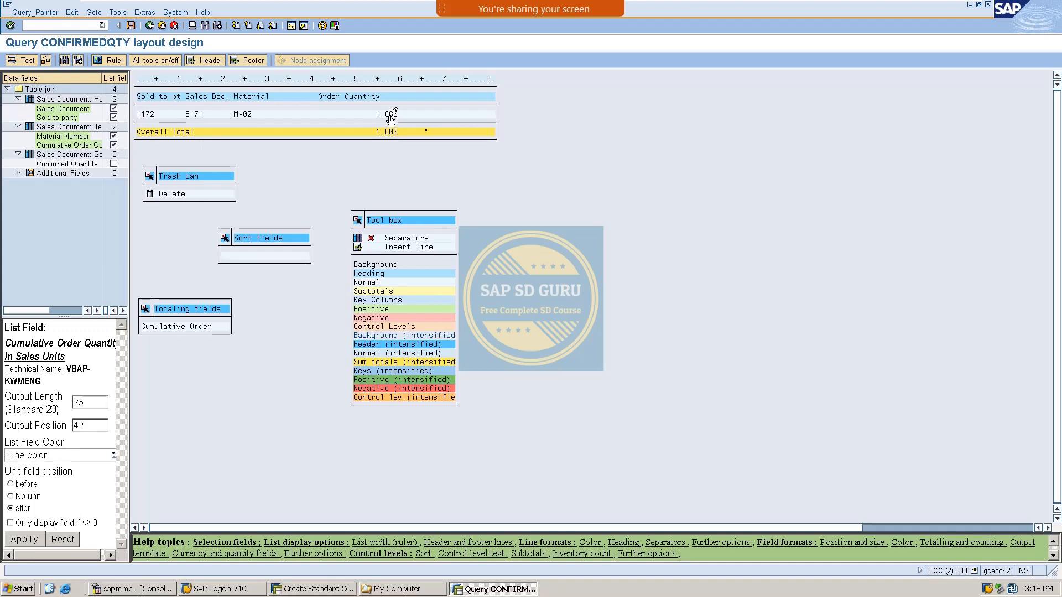
pyautogui.click(113, 164)
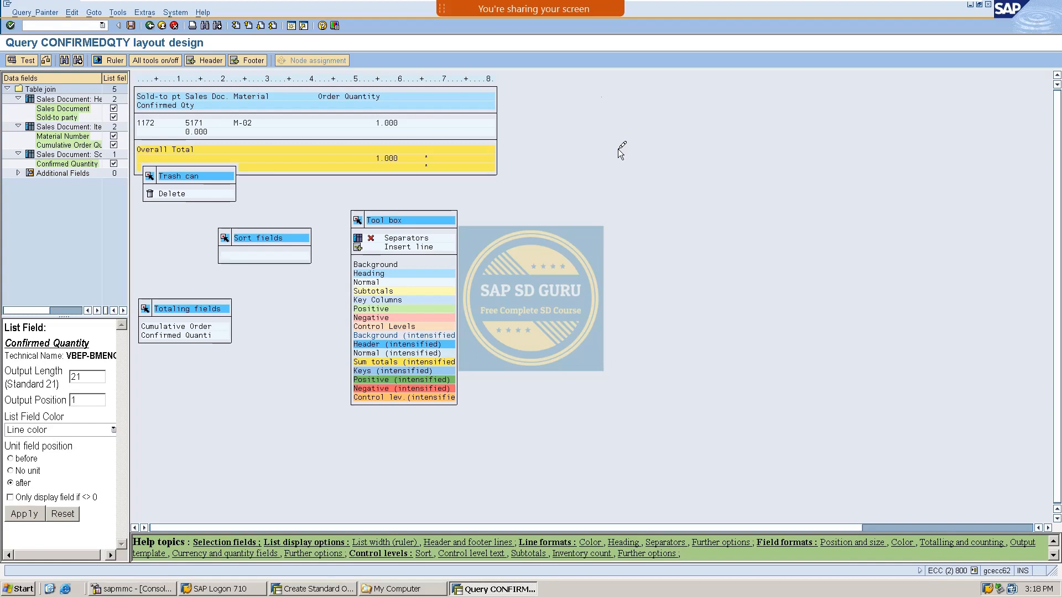
pyautogui.click(128, 28)
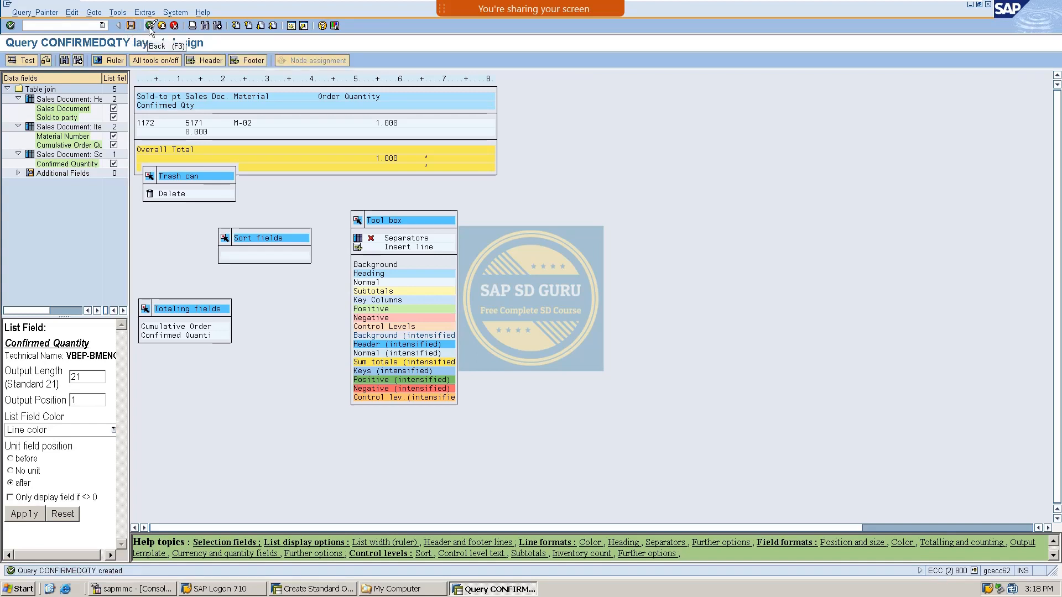
pyautogui.click(149, 26)
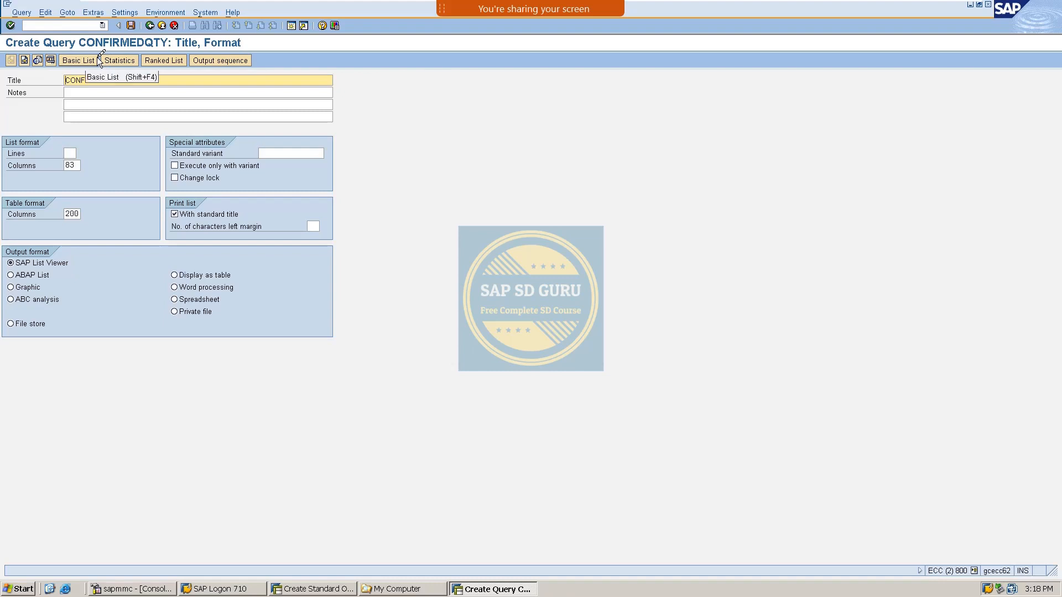
# Step: Mark the header, item and schedule line field groups of the sales document and review the fields chosen in them
pyautogui.click(25, 63)
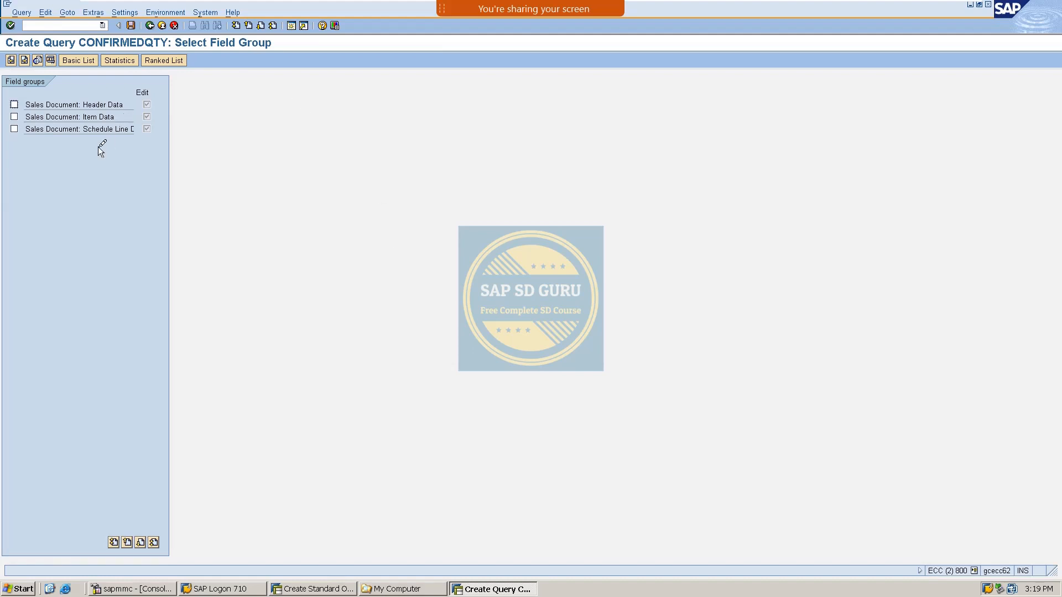
pyautogui.click(13, 105)
pyautogui.click(14, 117)
pyautogui.click(14, 129)
pyautogui.click(24, 60)
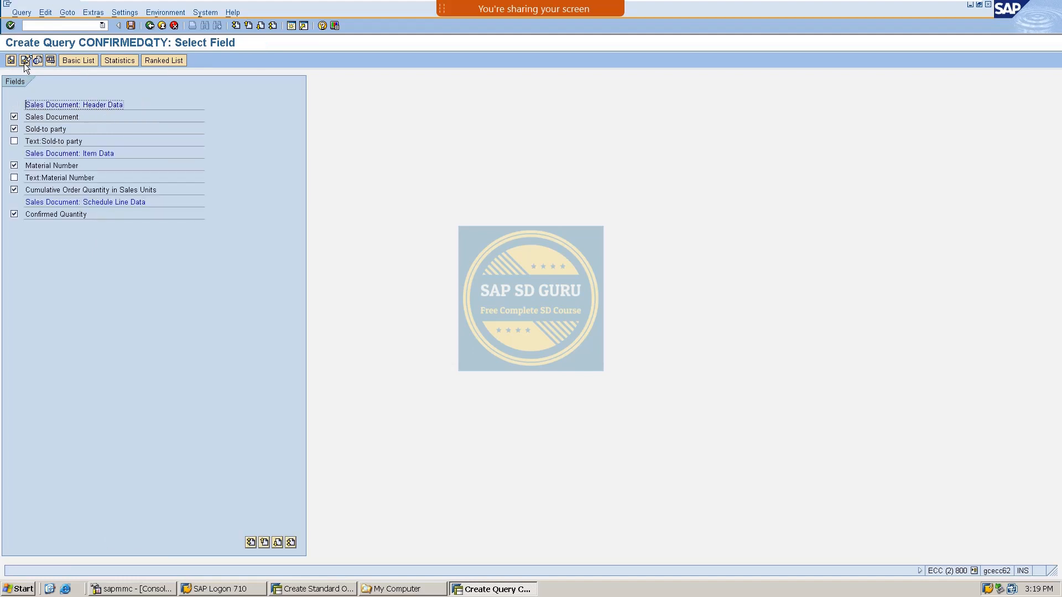
pyautogui.click(30, 118)
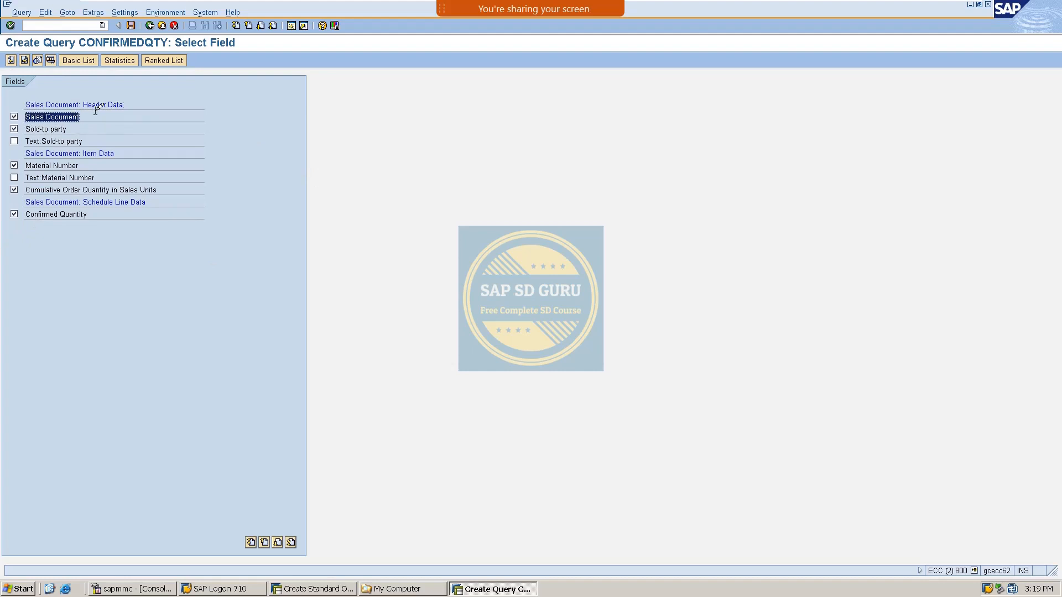
pyautogui.click(29, 129)
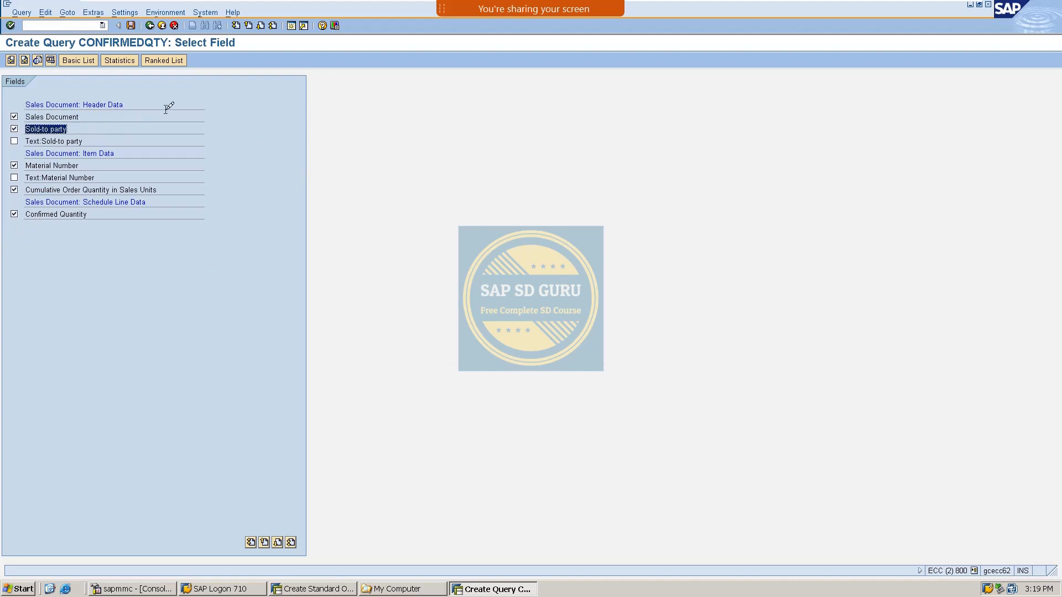
pyautogui.click(31, 164)
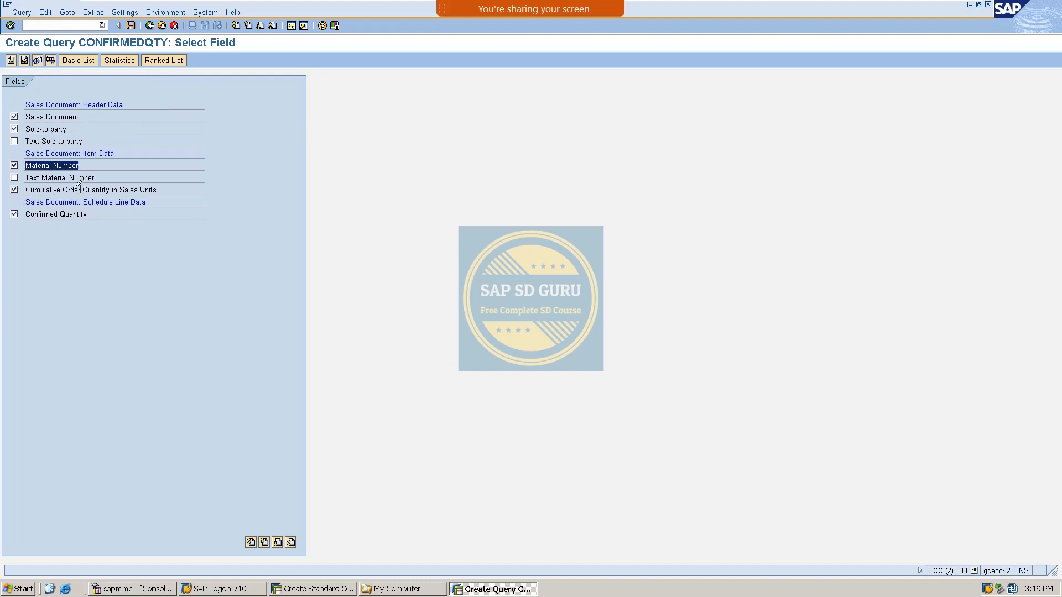
pyautogui.moveTo(69, 190); pyautogui.dragTo(296, 166)
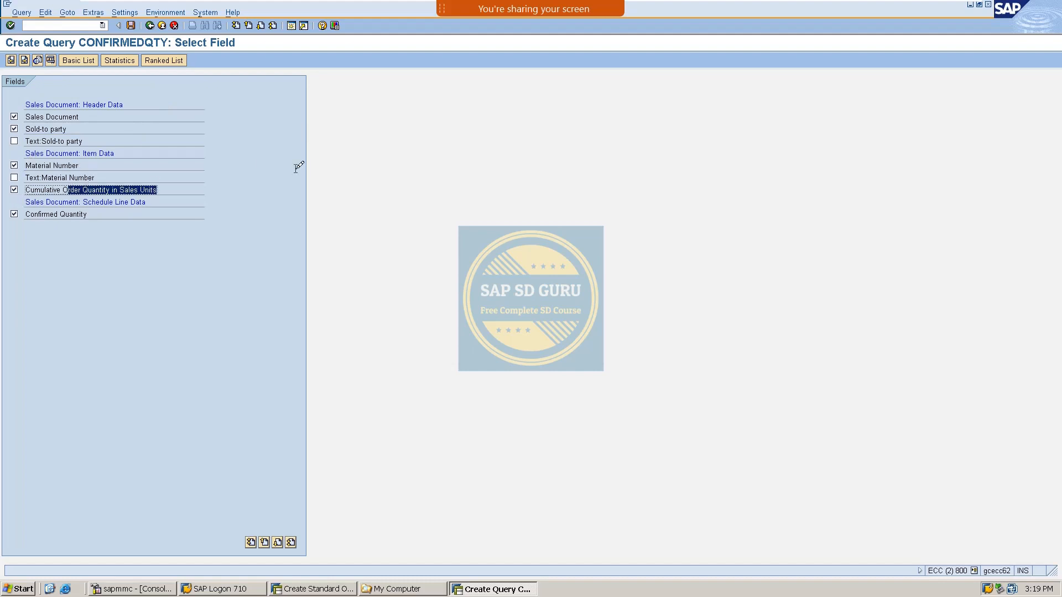
pyautogui.click(24, 214)
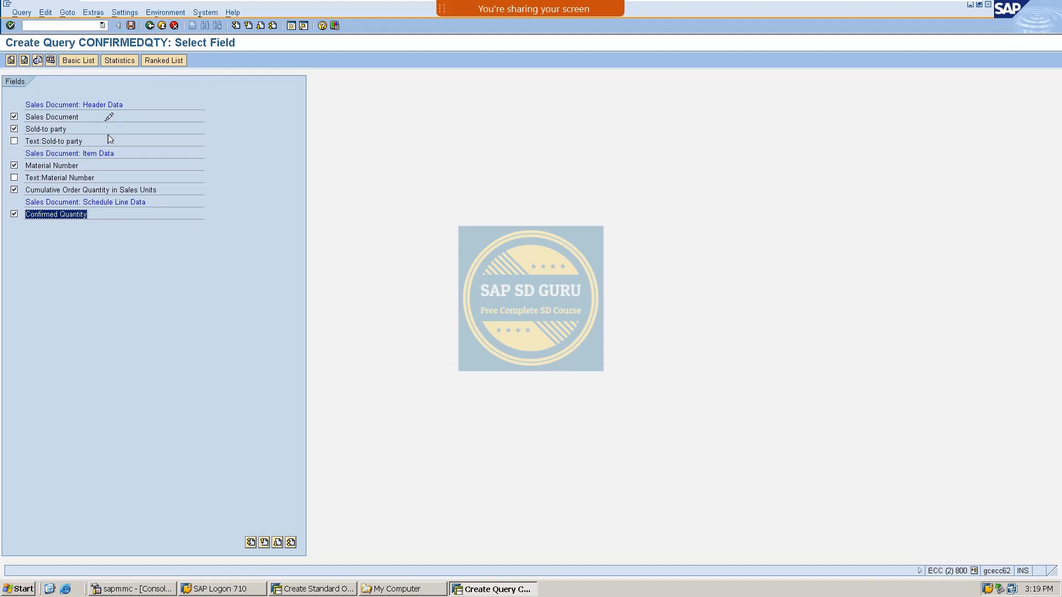
# Step: Make Sold-to party and Material Number the query's selection fields, save the query and return to the query initial screen
pyautogui.click(24, 62)
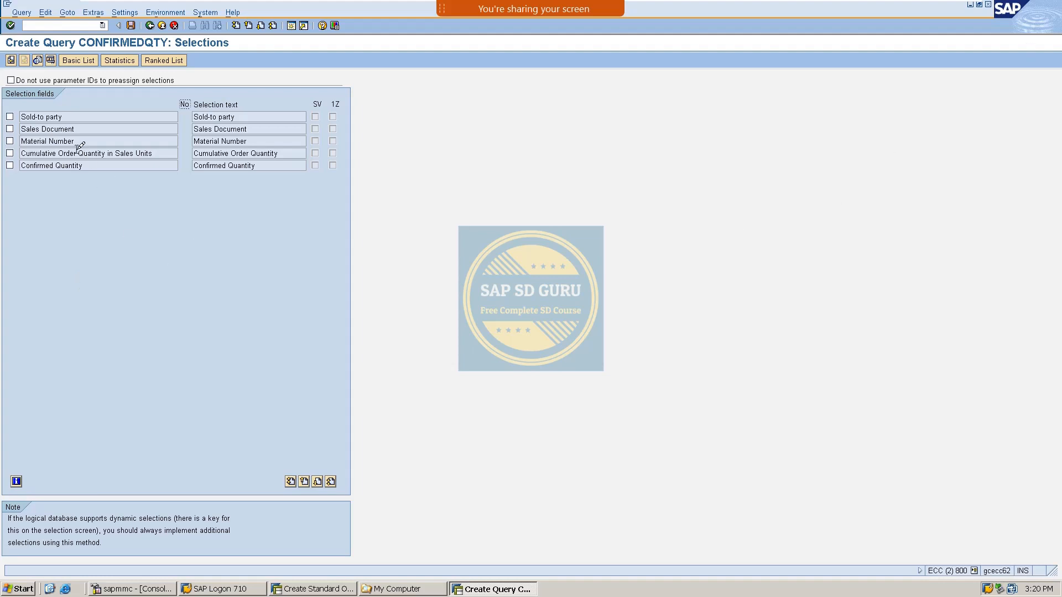
pyautogui.click(9, 116)
pyautogui.click(10, 129)
pyautogui.click(10, 129)
pyautogui.click(10, 142)
pyautogui.click(131, 26)
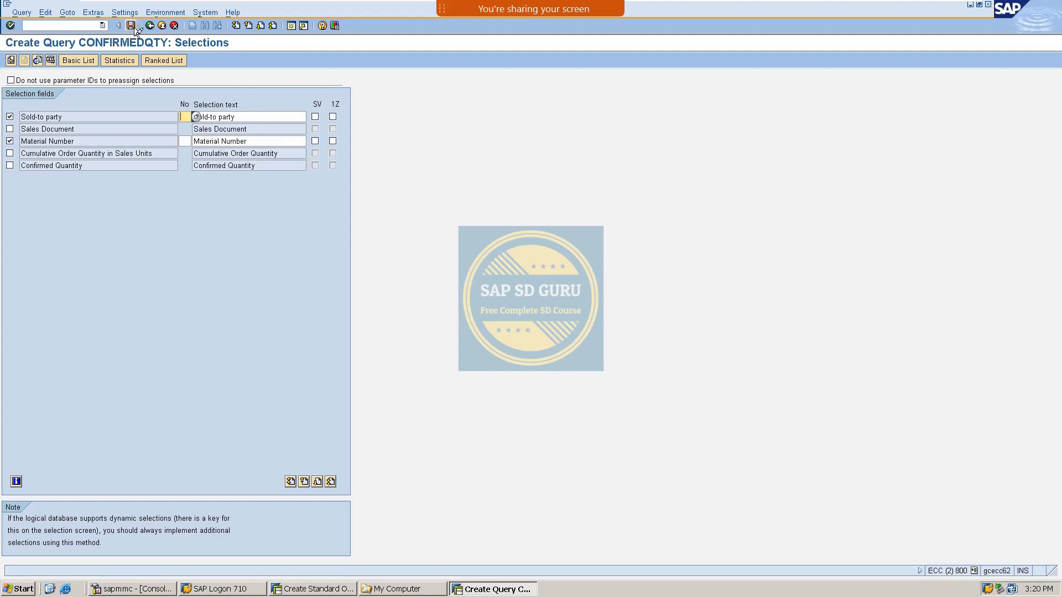
pyautogui.click(131, 25)
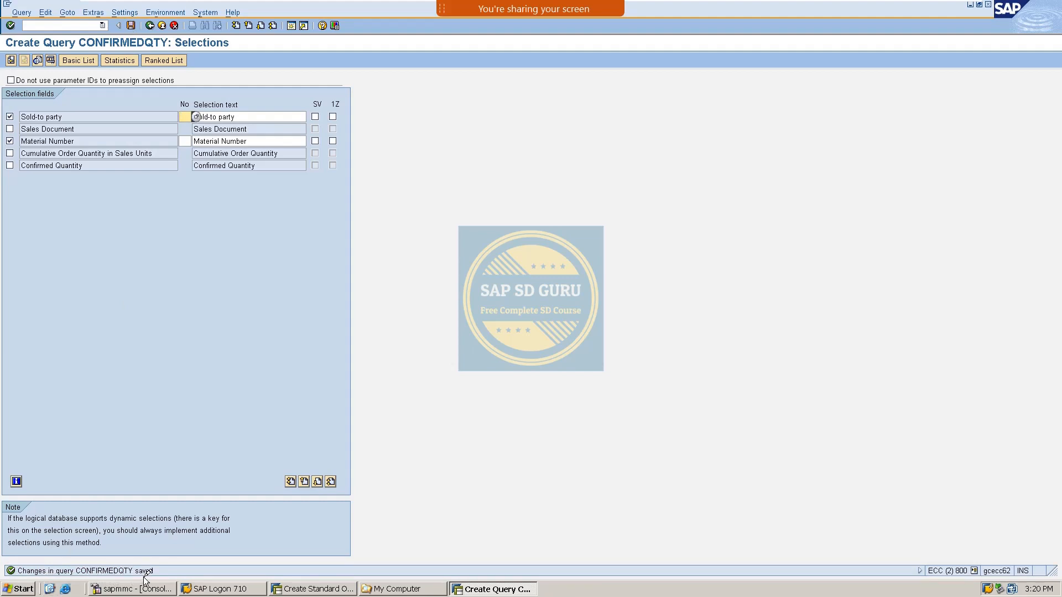
pyautogui.click(150, 25)
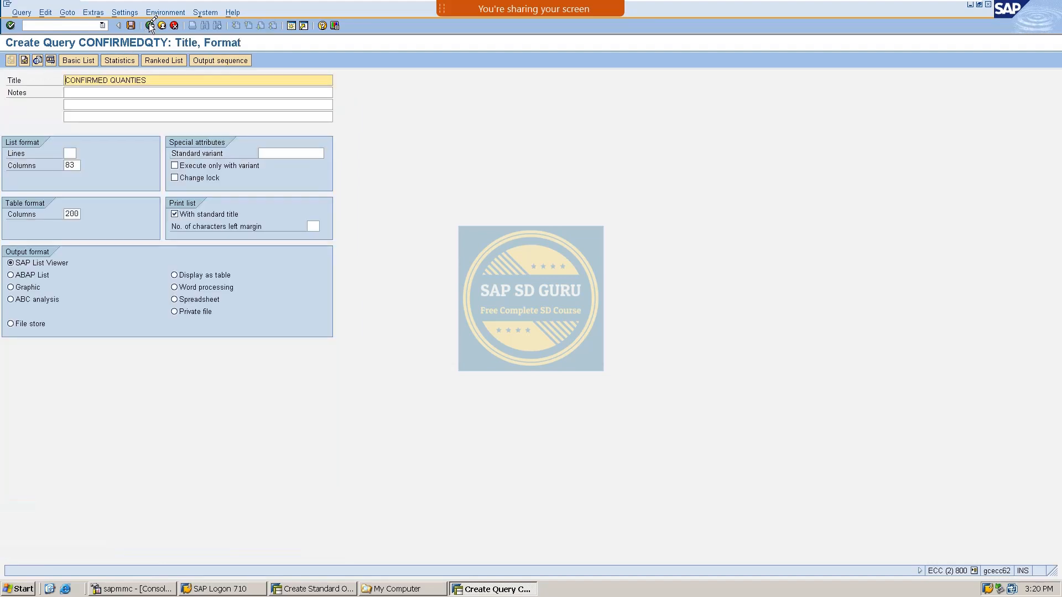
pyautogui.click(150, 25)
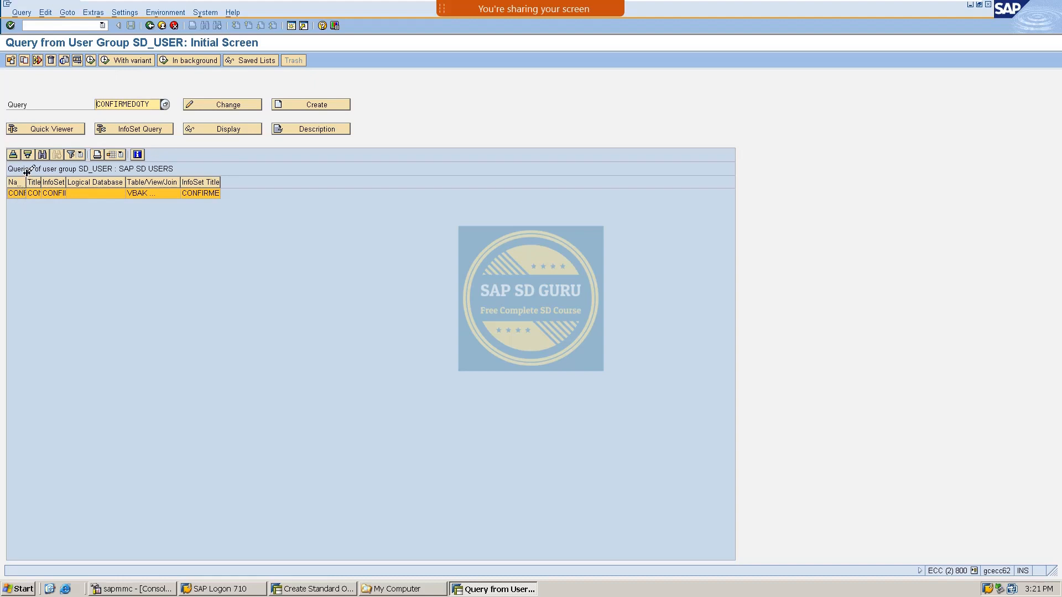
# Step: Adjust the Name, Title, InfoSet and Table/View/Join column widths in the SD_USER query list so the entries are readable
pyautogui.moveTo(26, 179); pyautogui.dragTo(97, 181)
pyautogui.moveTo(26, 179); pyautogui.dragTo(122, 180)
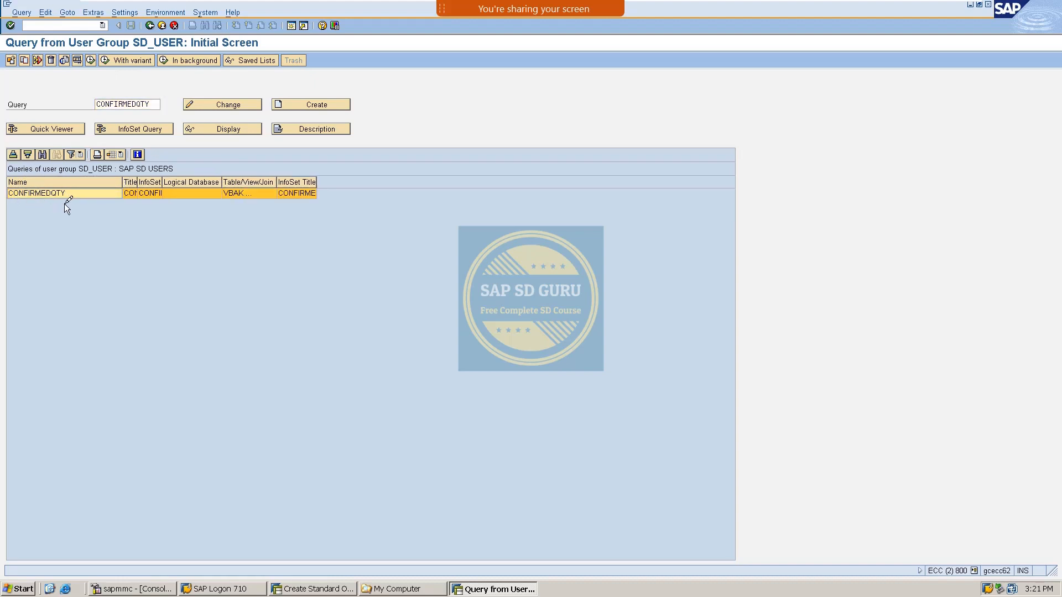
pyautogui.moveTo(138, 182); pyautogui.dragTo(295, 184)
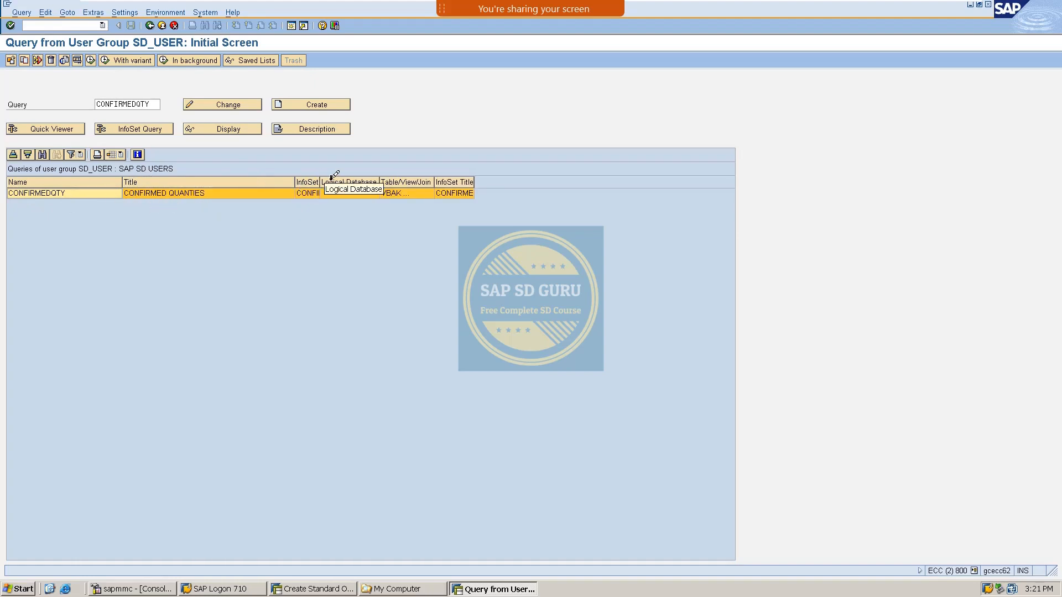
pyautogui.moveTo(322, 180); pyautogui.dragTo(546, 182)
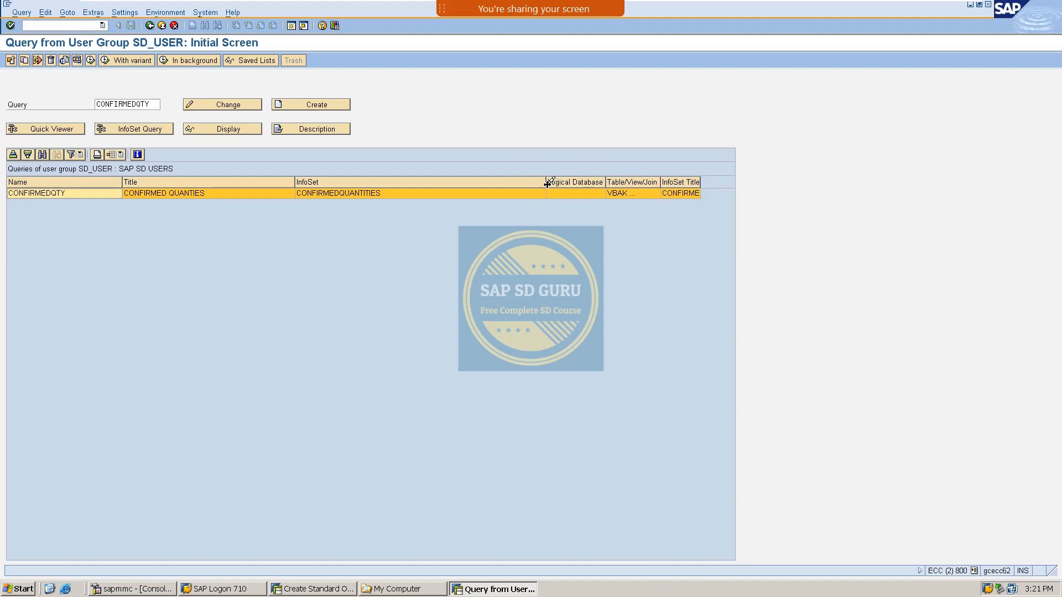
pyautogui.moveTo(546, 183); pyautogui.dragTo(432, 170)
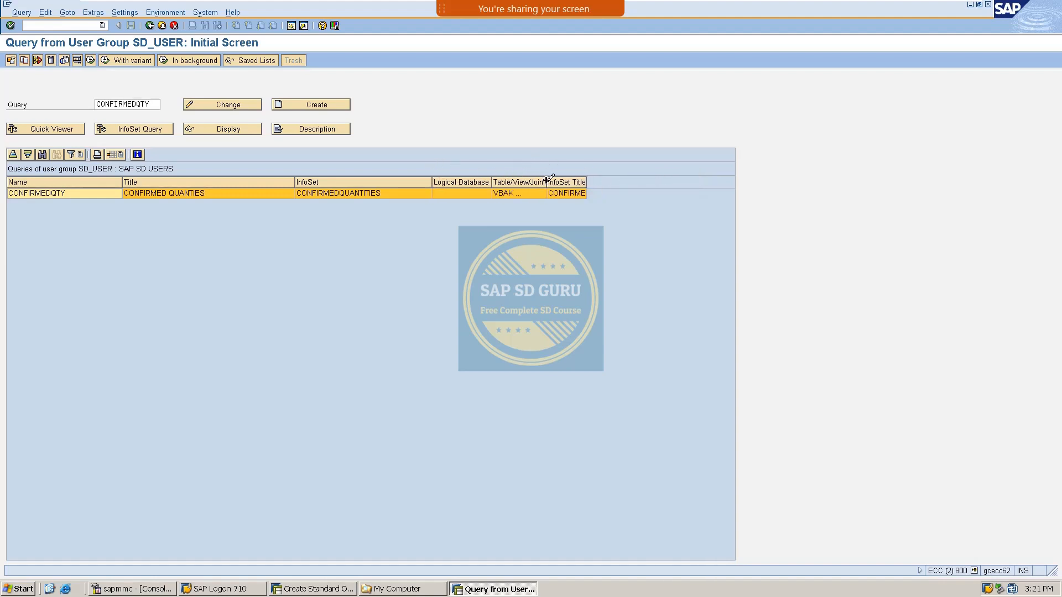
pyautogui.moveTo(546, 183); pyautogui.dragTo(621, 190)
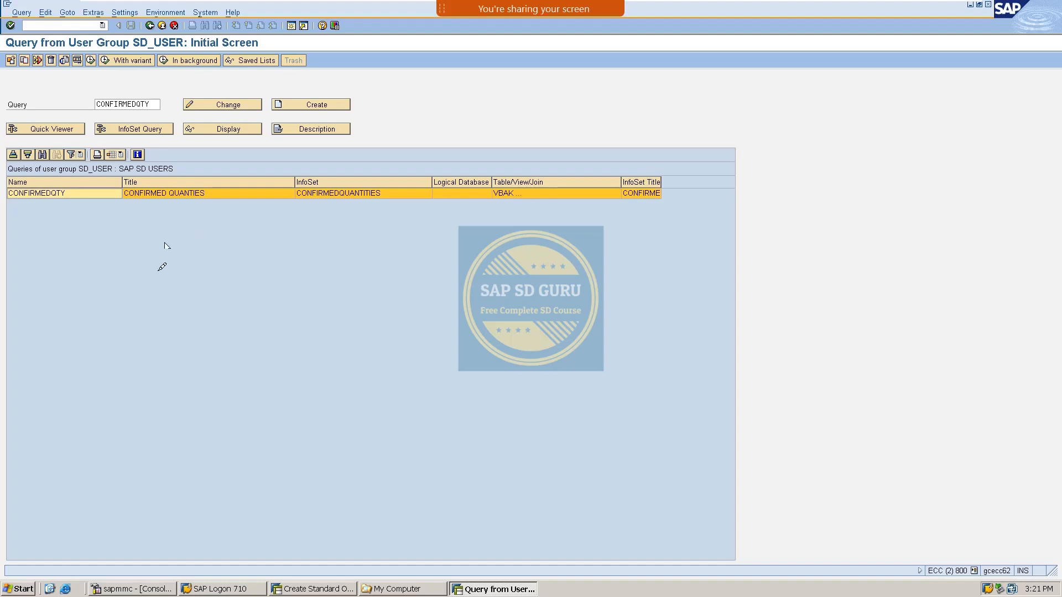
# Step: Test the CONFIRMEDQTY query without a variant, with the maximum number of datasets left blank
pyautogui.click(159, 287)
pyautogui.click(27, 191)
pyautogui.click(77, 60)
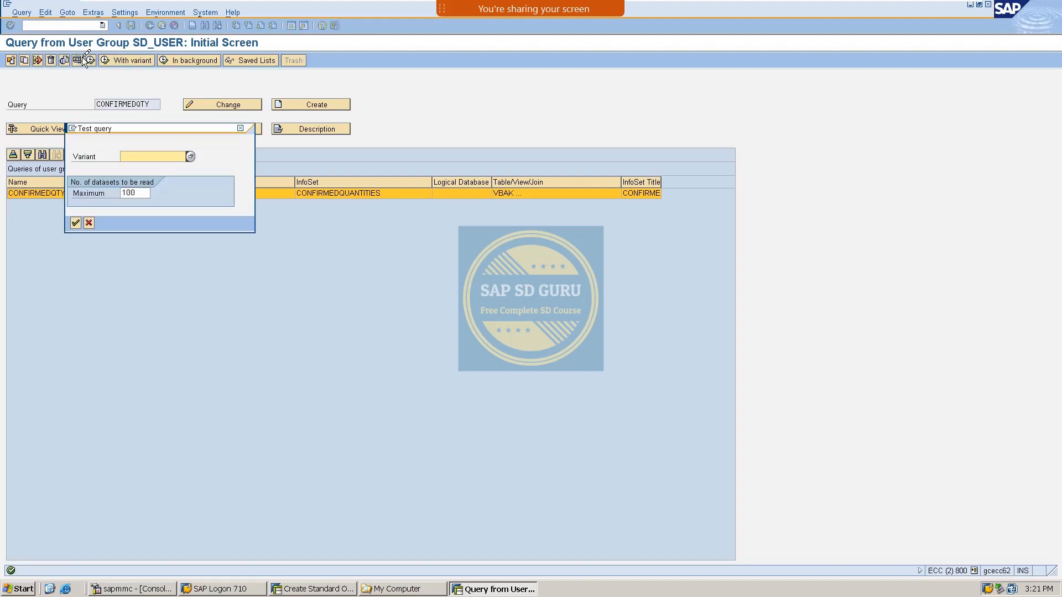
pyautogui.press('Tab')
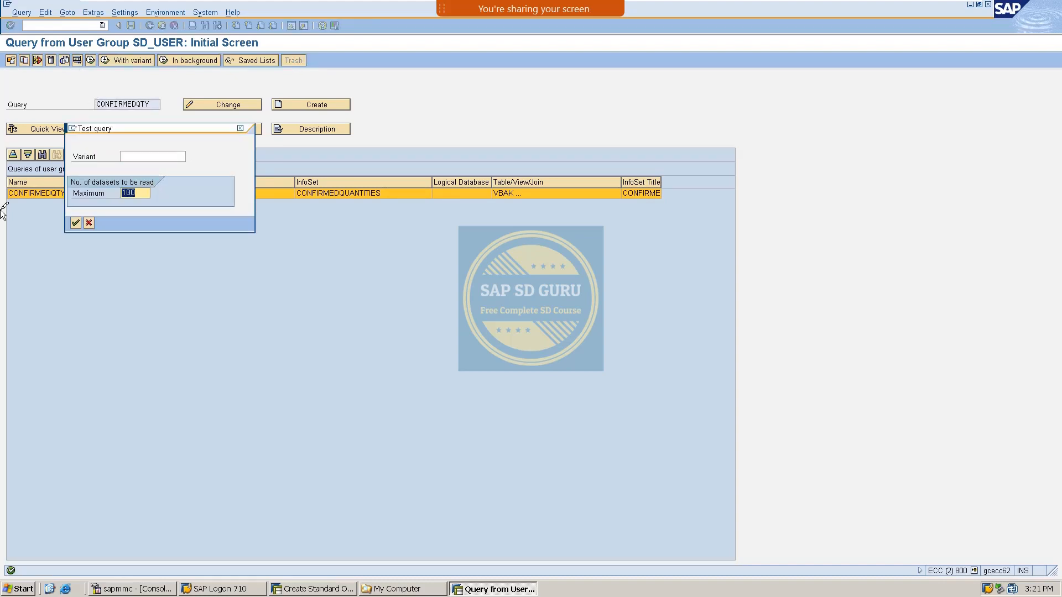
pyautogui.press('BackSpace')
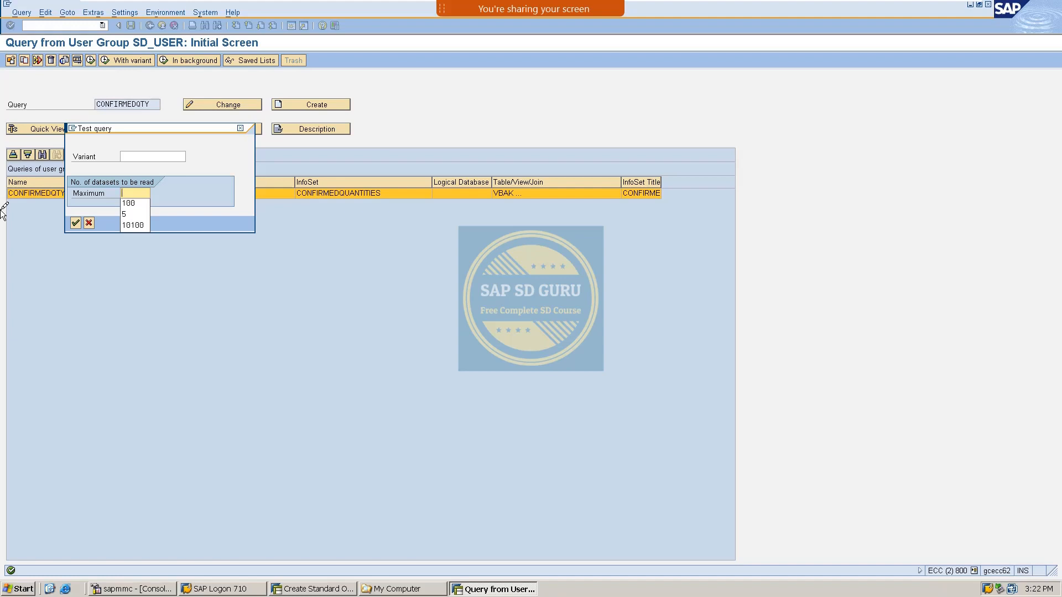
pyautogui.click(224, 171)
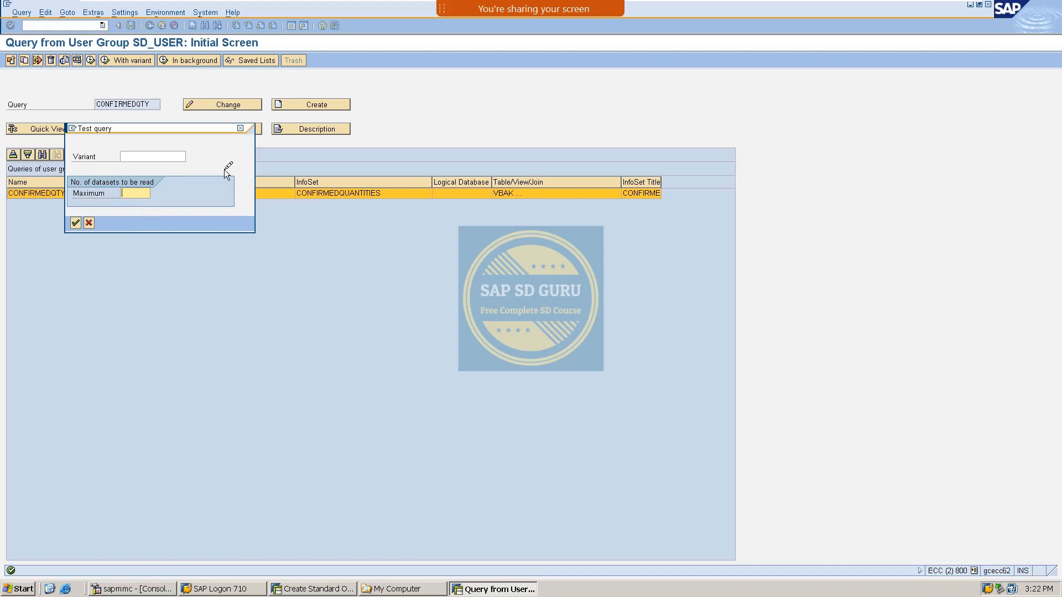
pyautogui.press('Return')
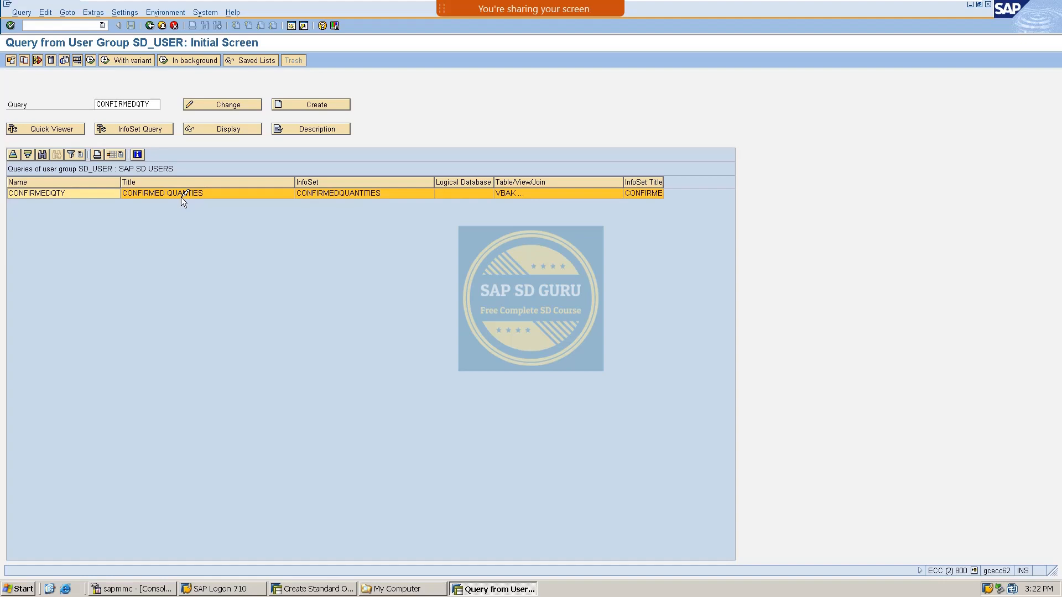
# Step: Run the CONFIRMEDQTY query for a single sold-to party, reselecting the customer number and leaving Material Number and Layout blank
pyautogui.click(90, 60)
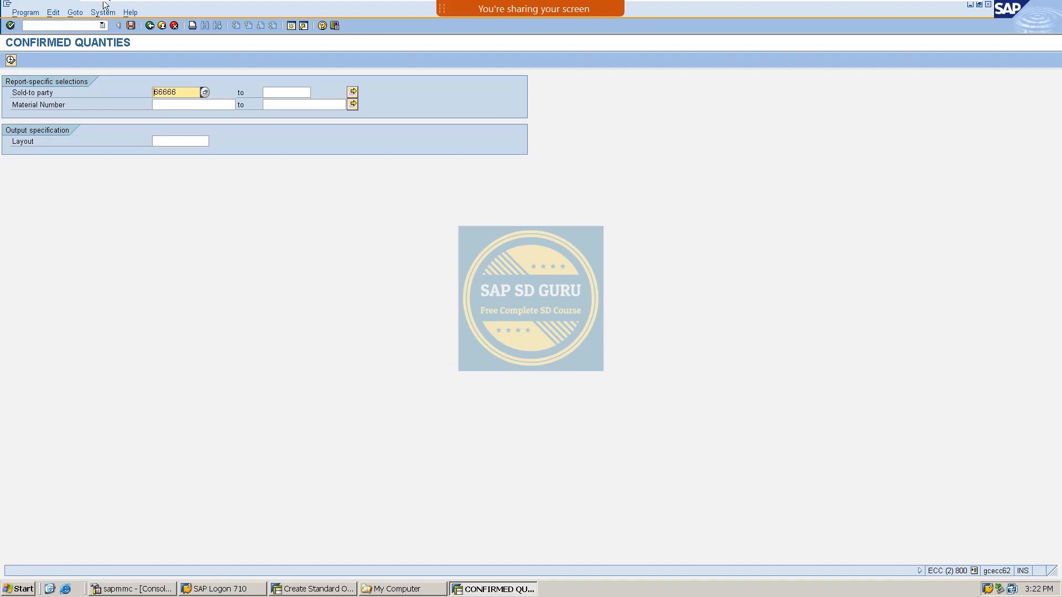
pyautogui.doubleClick(176, 94)
pyautogui.press('Delete')
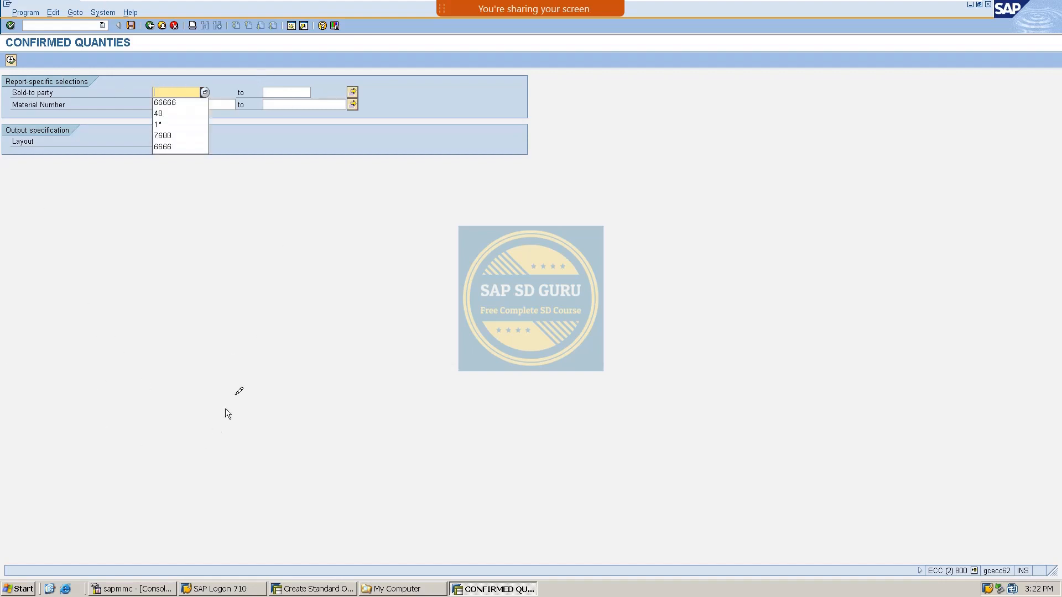
pyautogui.click(264, 324)
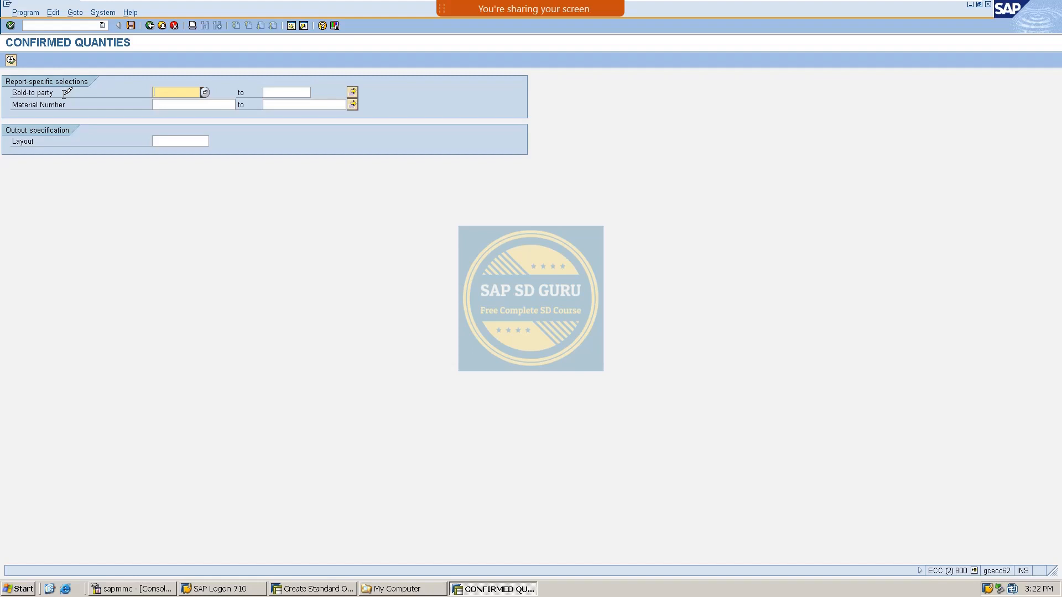
pyautogui.press('BackSpace')
pyautogui.press('Down')
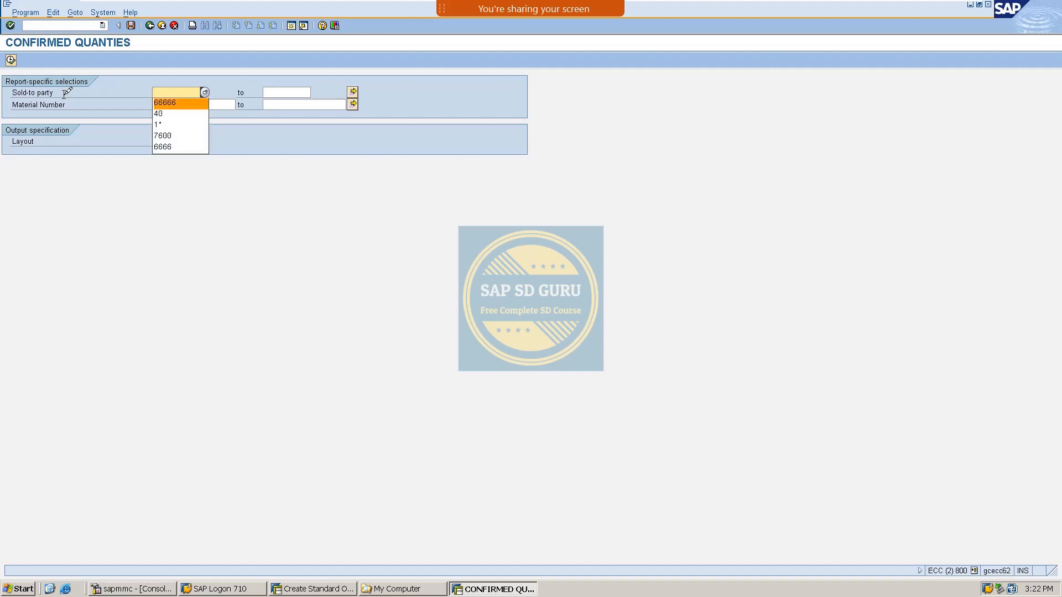
pyautogui.press('Return')
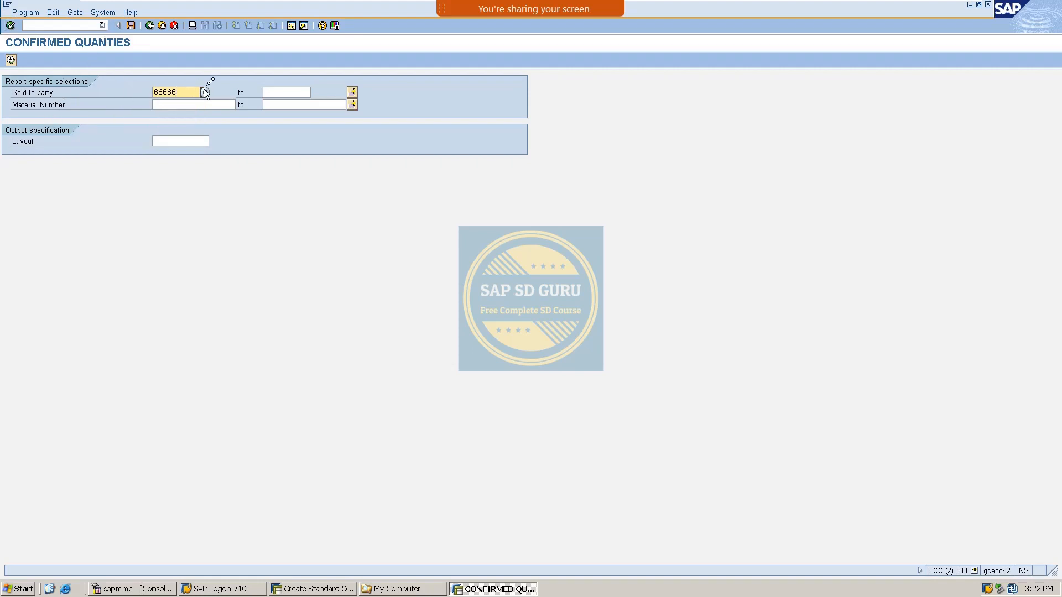
pyautogui.click(199, 105)
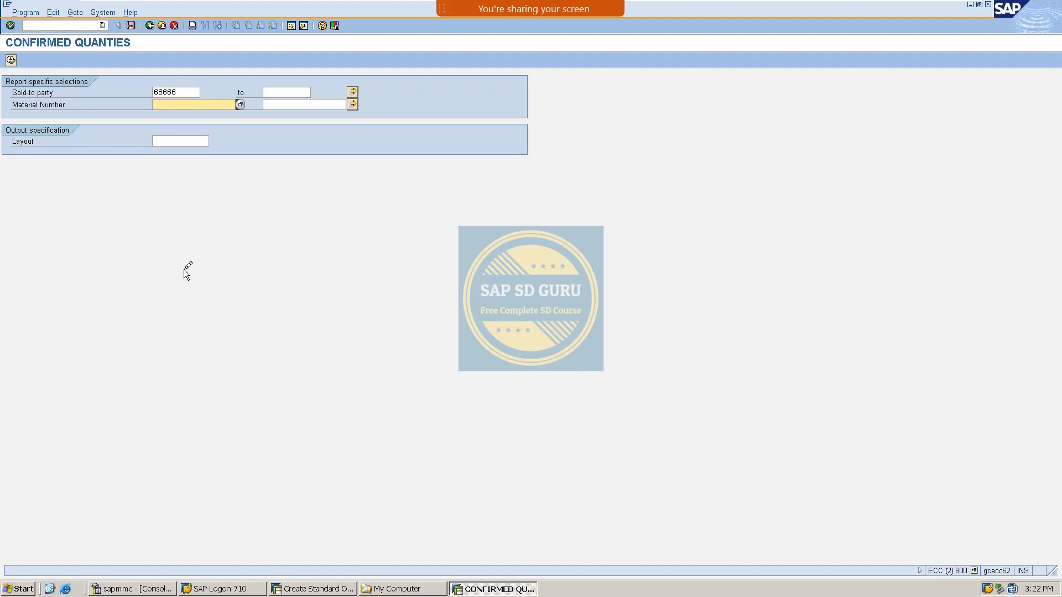
pyautogui.click(11, 60)
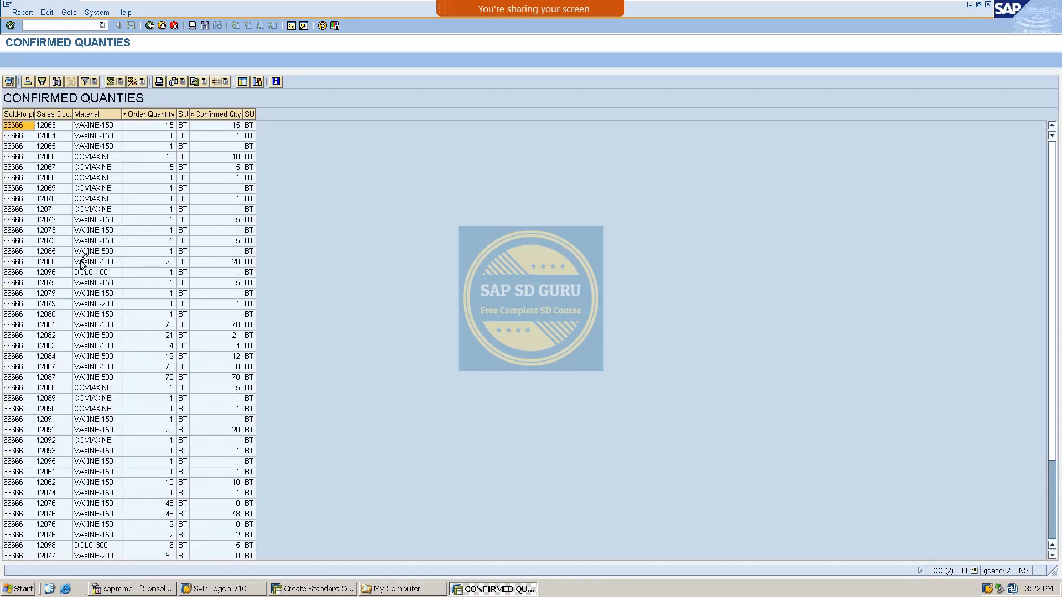
# Step: Examine the sold-to party, sales document, material, order quantity and confirmed quantity columns in the query output
pyautogui.click(28, 129)
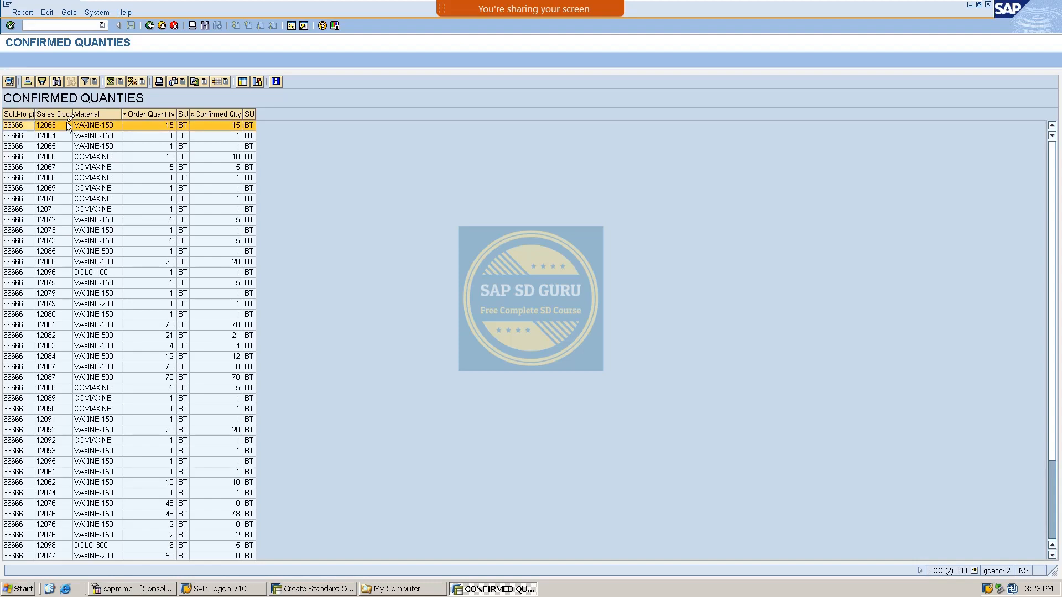
pyautogui.click(67, 127)
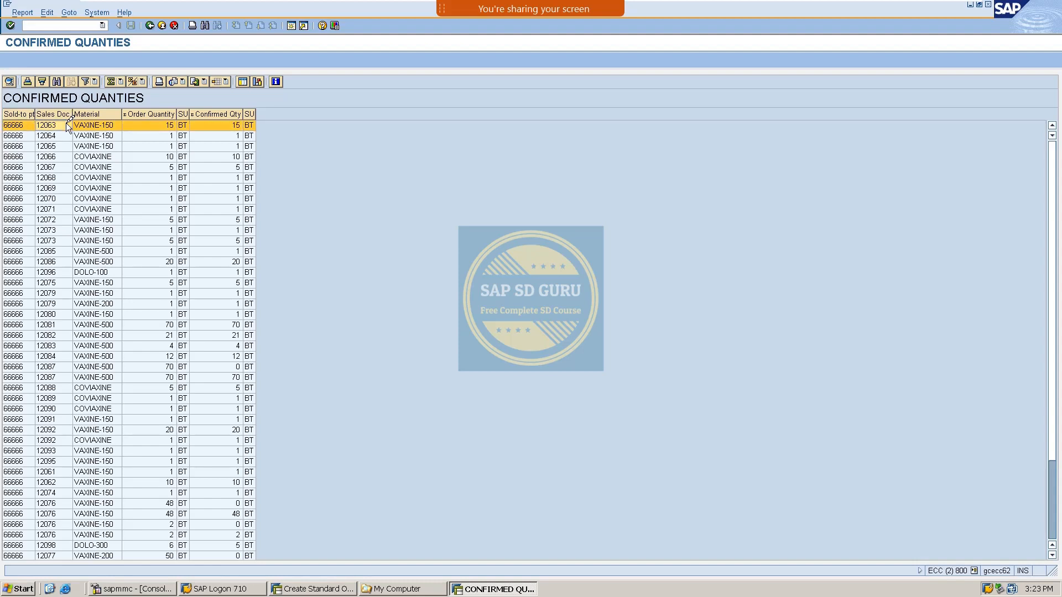
pyautogui.click(97, 127)
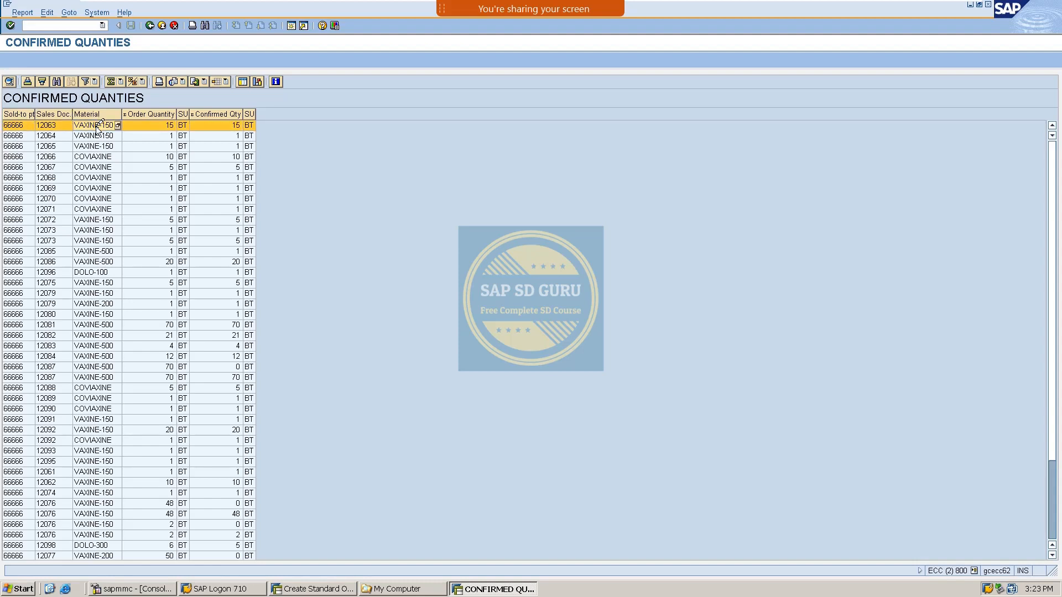
pyautogui.click(158, 128)
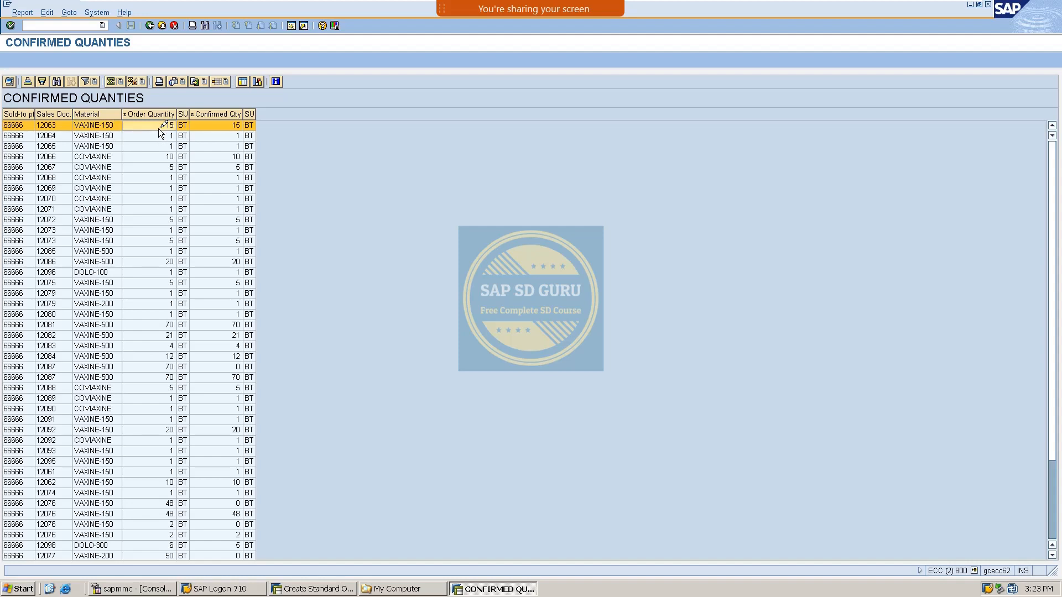
pyautogui.click(208, 125)
pyautogui.scroll(-3, 214, 168)
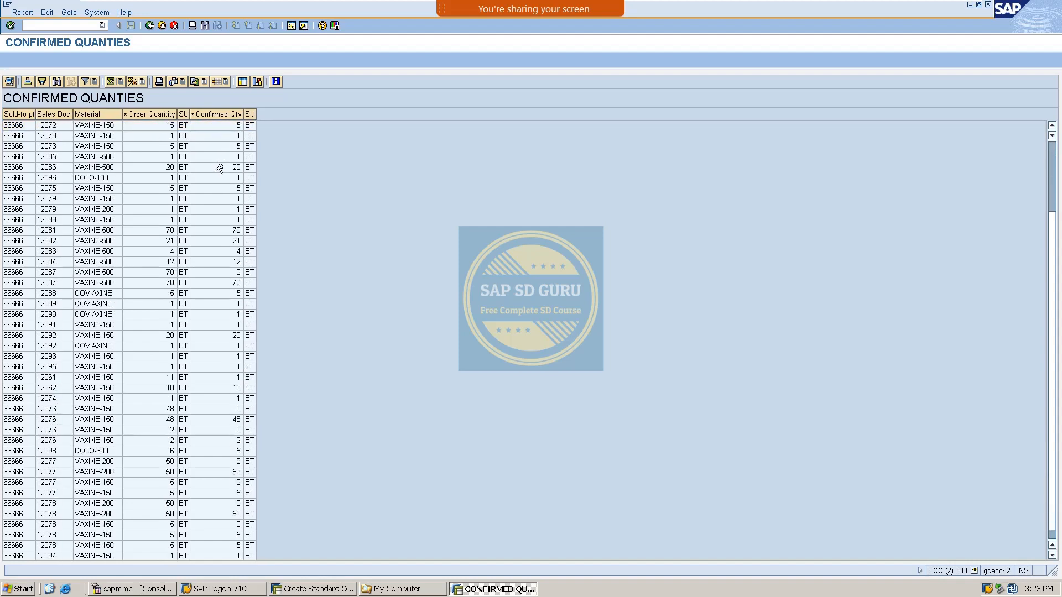
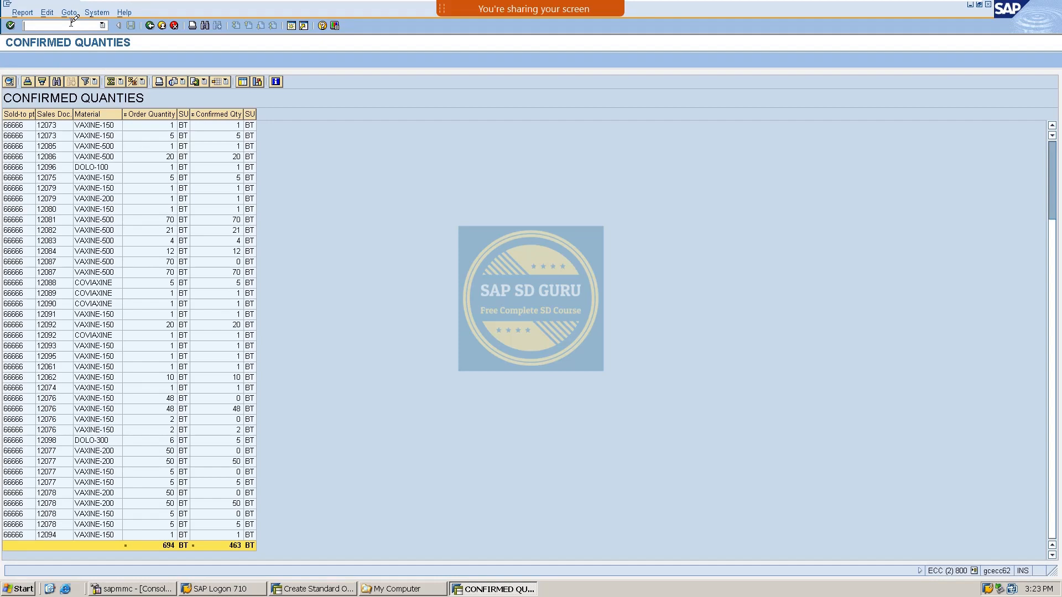
# Step: Leave the query output and open the Create Material transaction MM01
pyautogui.write('/n')
pyautogui.press('Return')
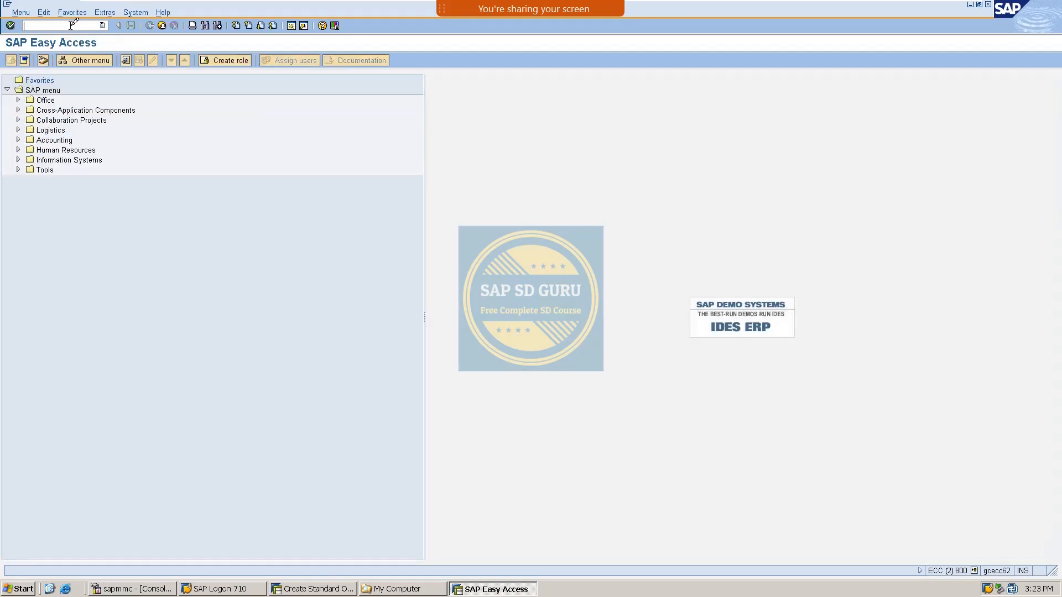
pyautogui.write('mm01')
pyautogui.press('Return')
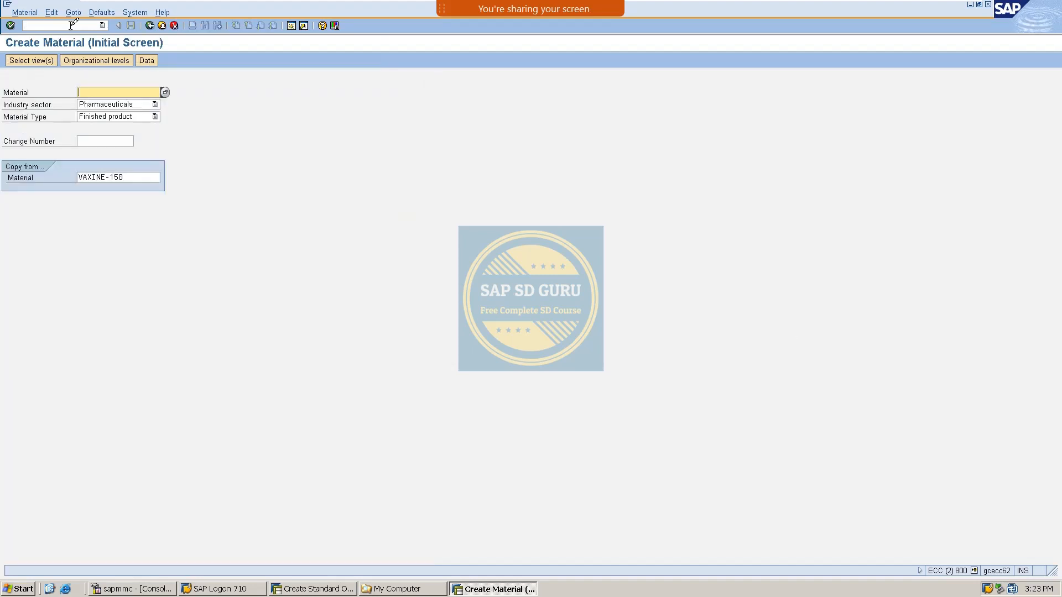
# Step: Start material DOLO-400 as a Pharmaceuticals finished product copied from VAXINE-150, accepting the proposed views and organizational levels
pyautogui.write('DOLO')
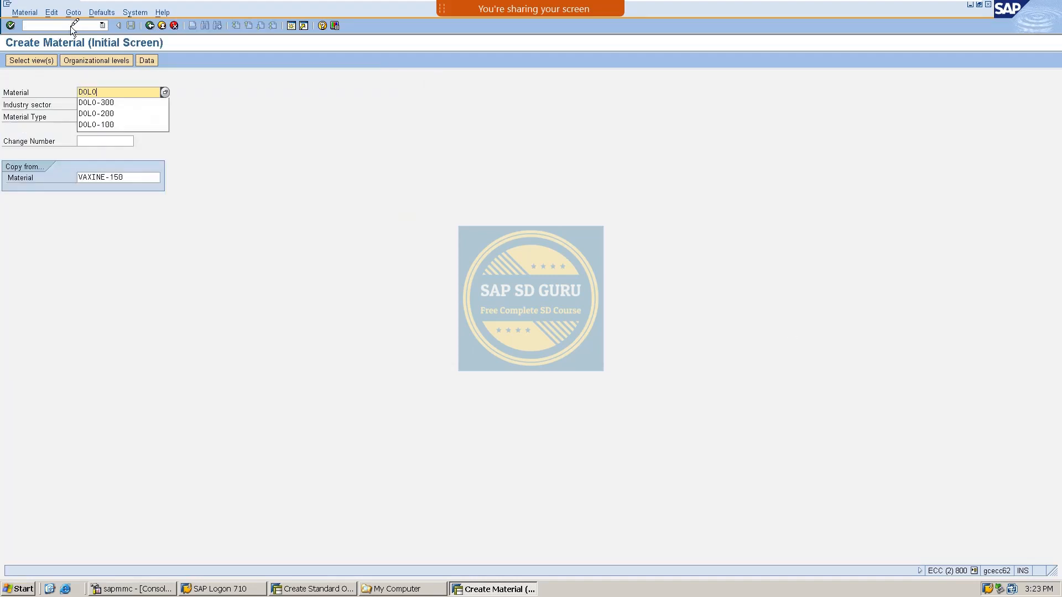
pyautogui.write('-400')
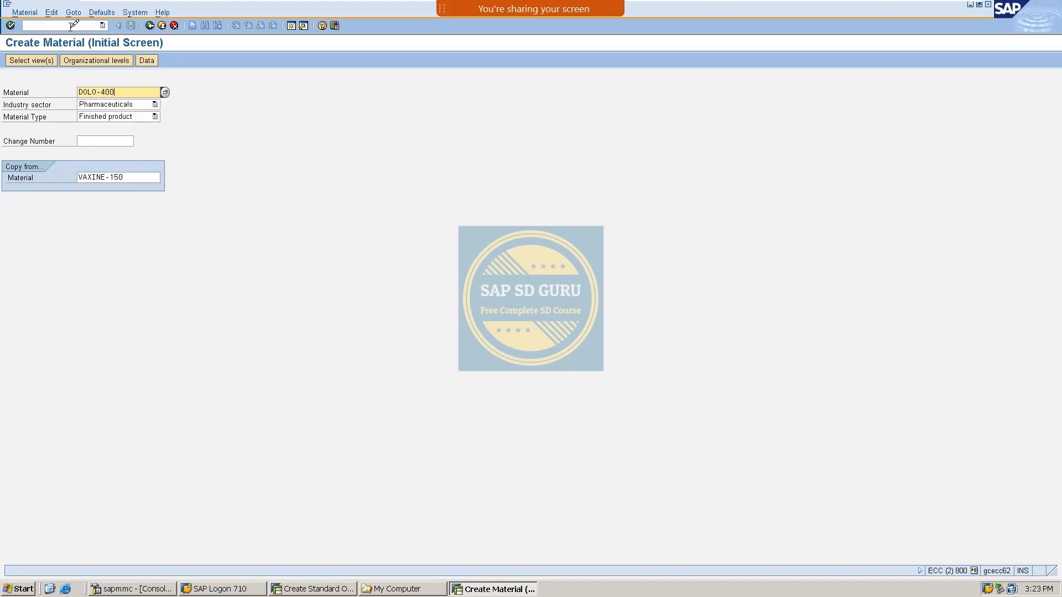
pyautogui.press('Tab')
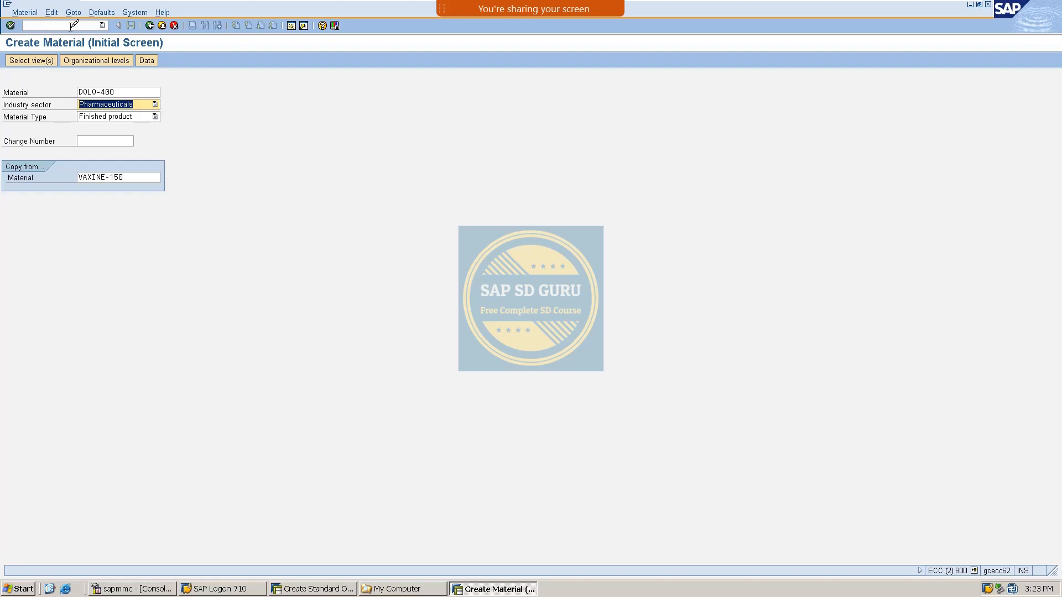
pyautogui.press('Return')
pyautogui.press('Return')
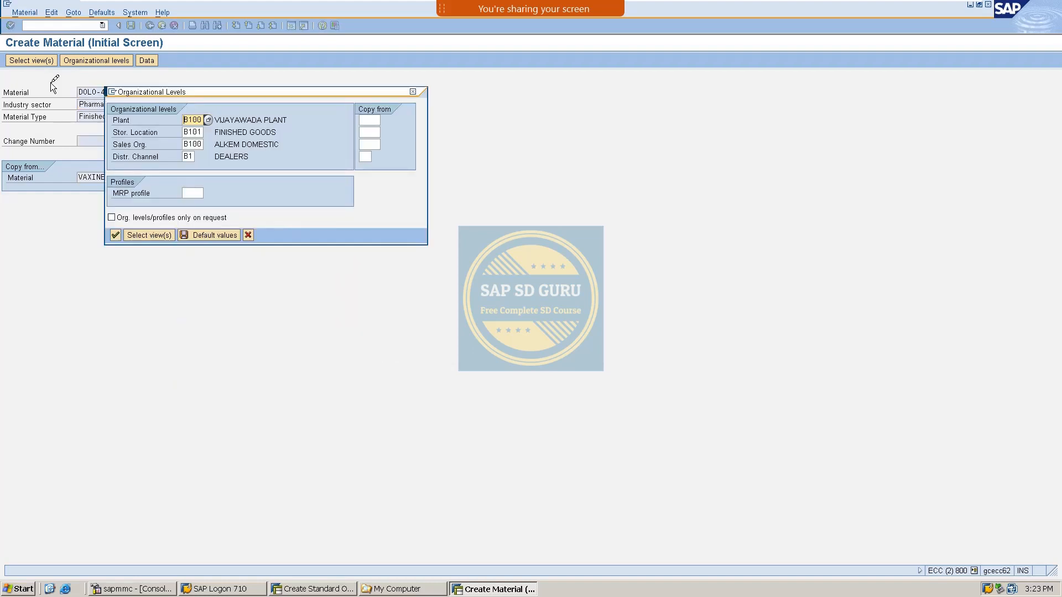
pyautogui.press('Return')
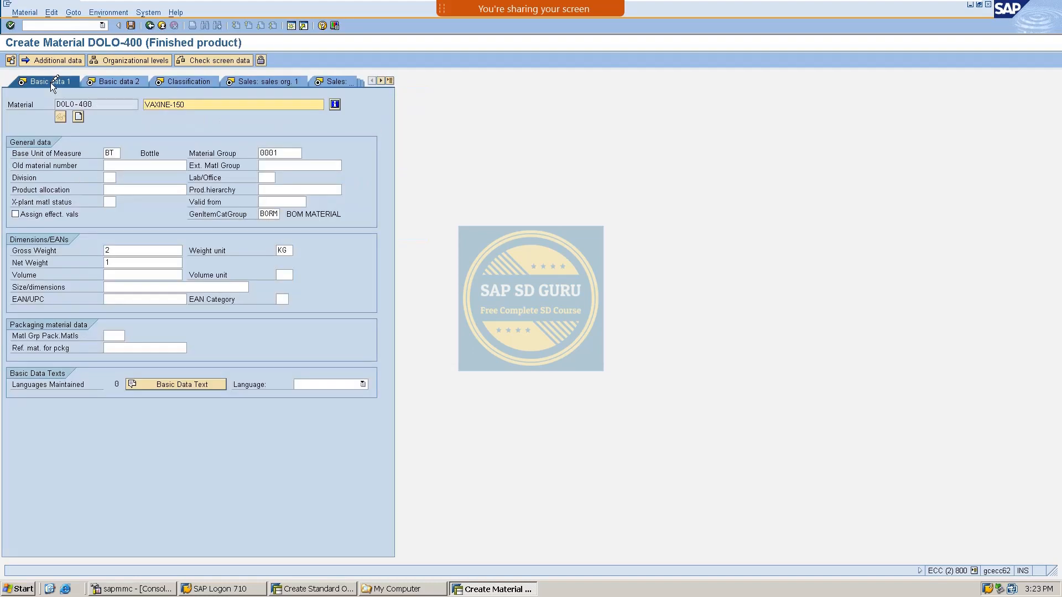
# Step: Replace the copied material description with DOLO-400 and pass through Basic data 2 and Classification without entries
pyautogui.moveTo(263, 105); pyautogui.dragTo(143, 106)
pyautogui.write('D')
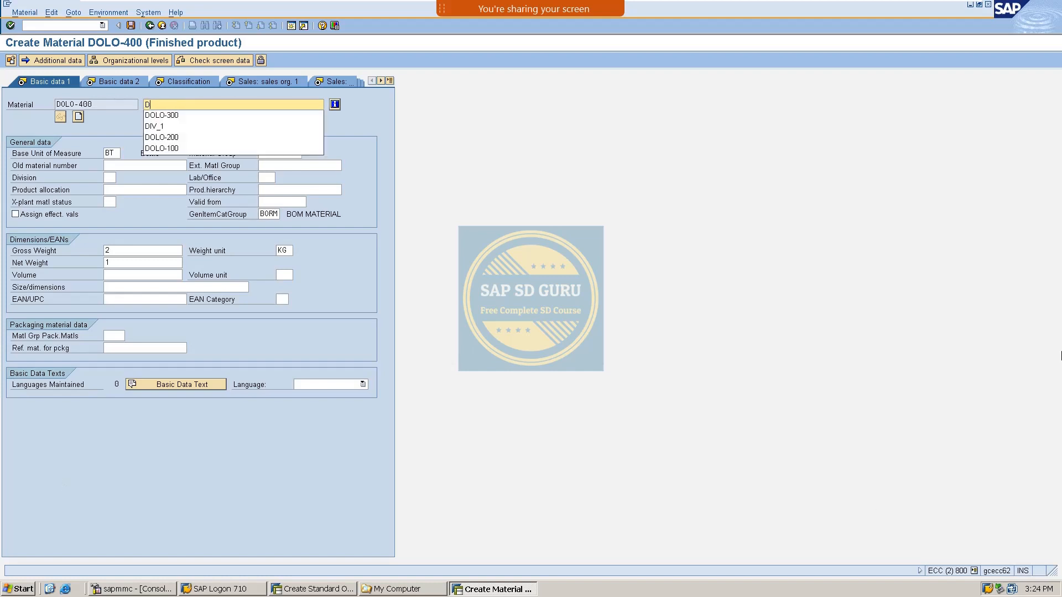
pyautogui.write('O')
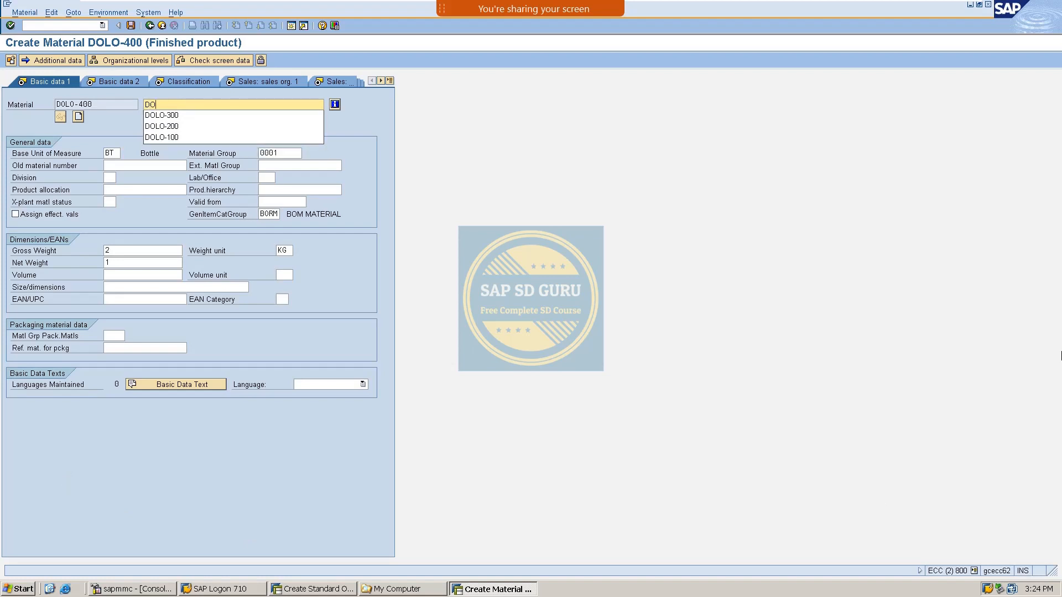
pyautogui.write('LO-400')
pyautogui.press('Return')
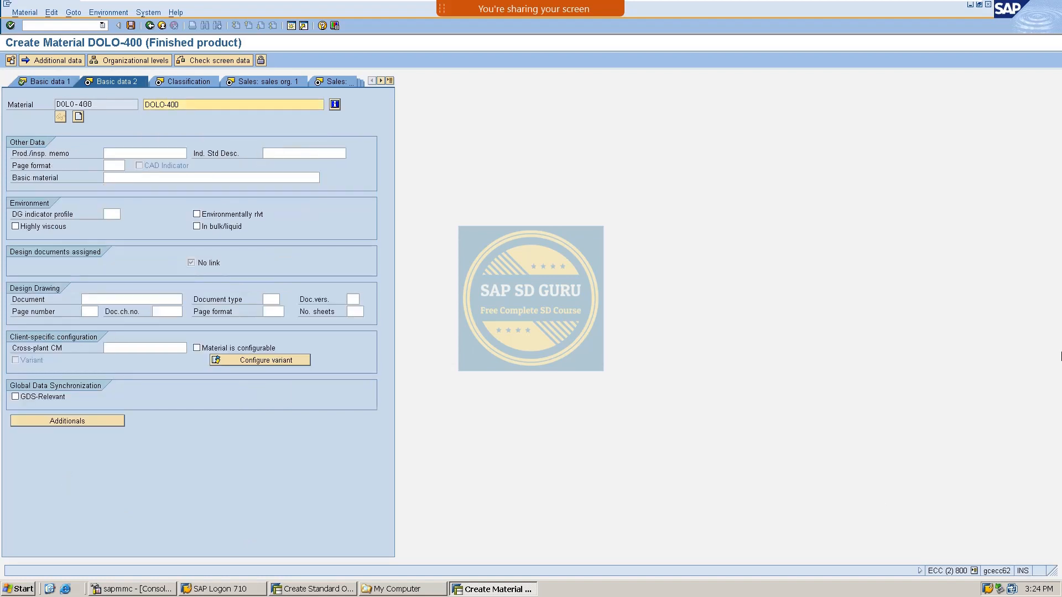
pyautogui.press('Return')
pyautogui.press('Return')
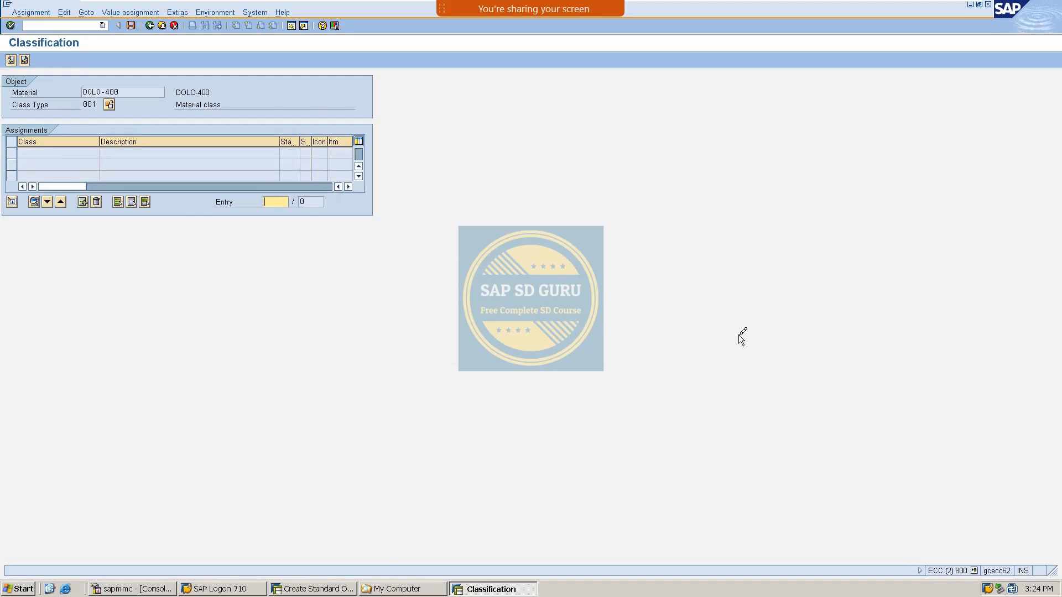
pyautogui.click(29, 57)
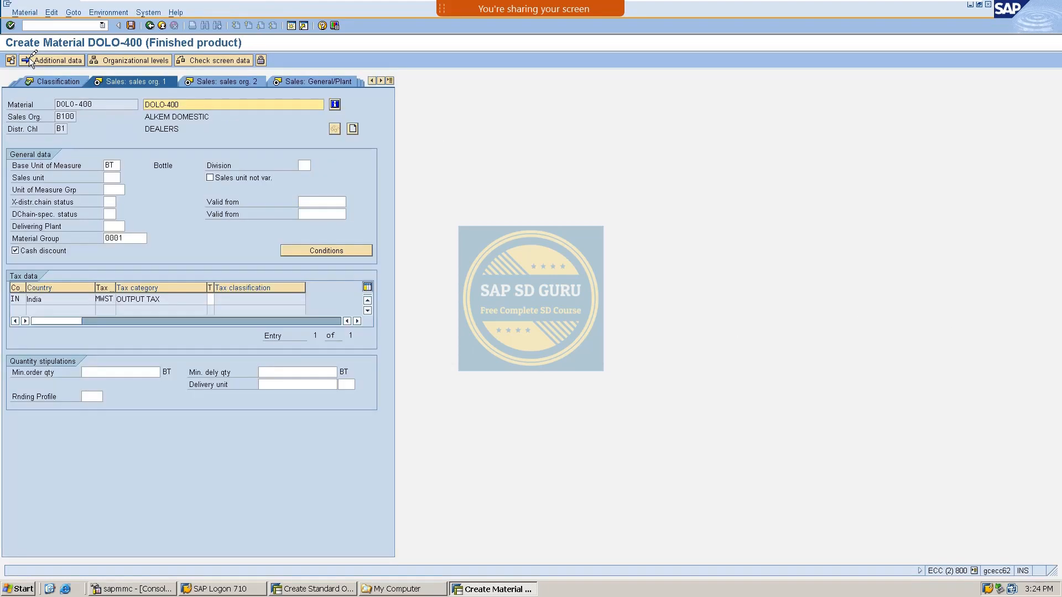
# Step: Set the availability check to 02 and the loading group to 0001 in the Sales: General/Plant data, and proceed to Sales text
pyautogui.press('Return')
pyautogui.press('Return')
pyautogui.press('Return')
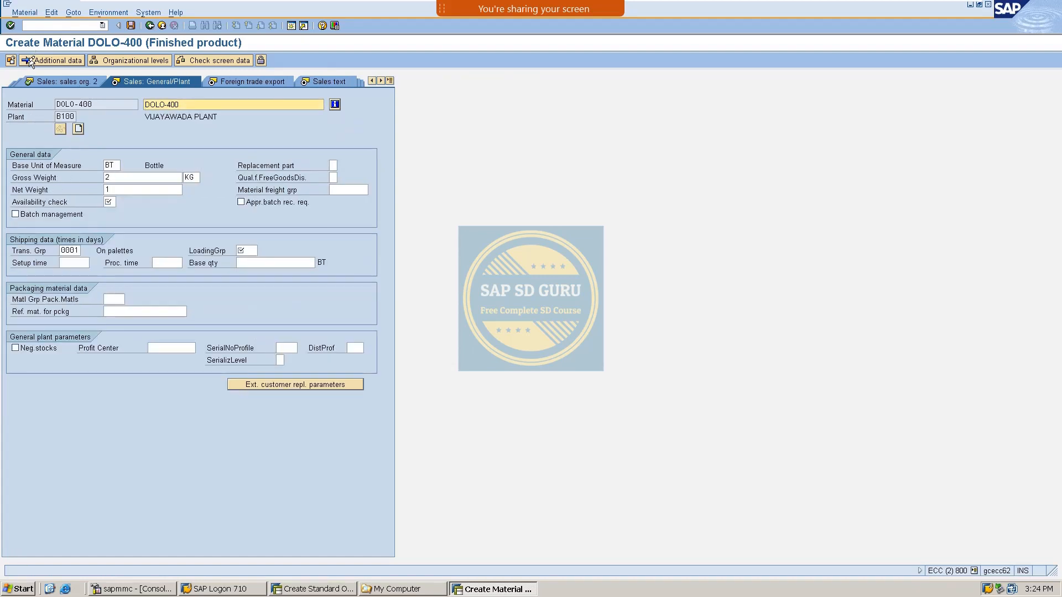
pyautogui.click(111, 201)
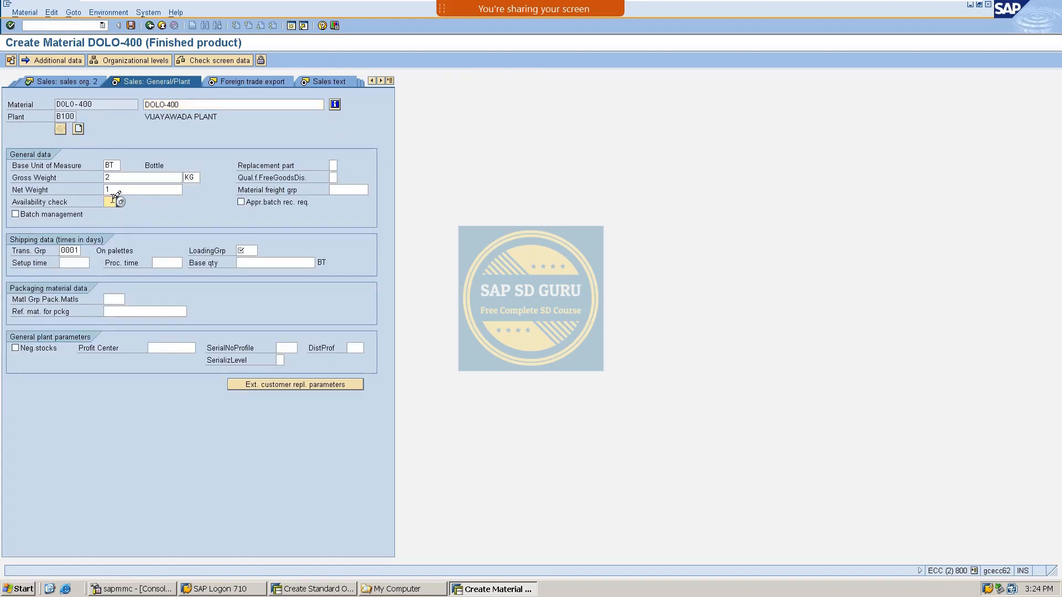
pyautogui.write('02')
pyautogui.press('Return')
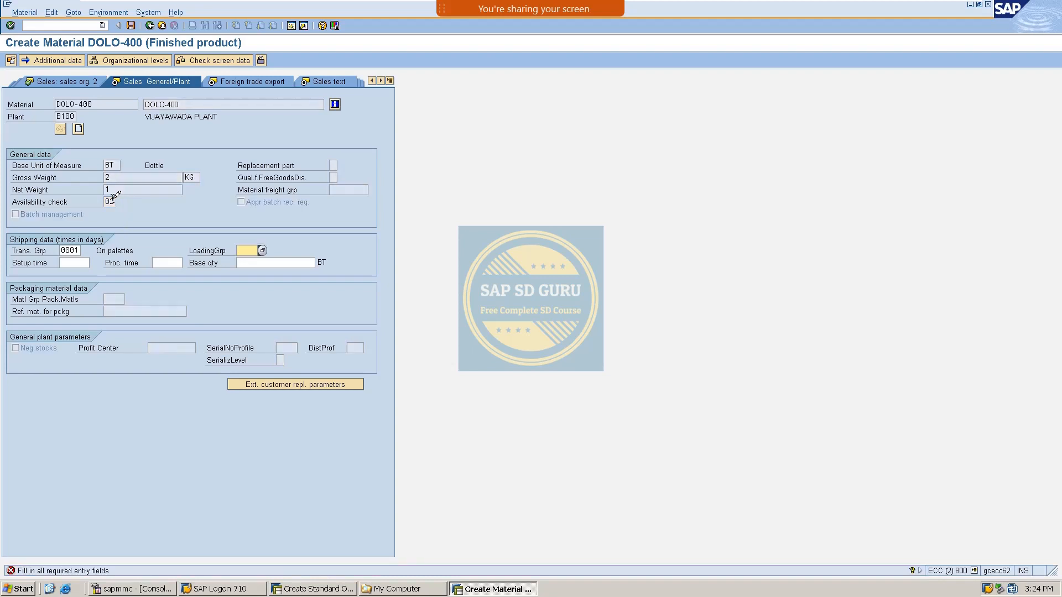
pyautogui.write('0001')
pyautogui.press('Return')
pyautogui.press('Return')
pyautogui.press('Return')
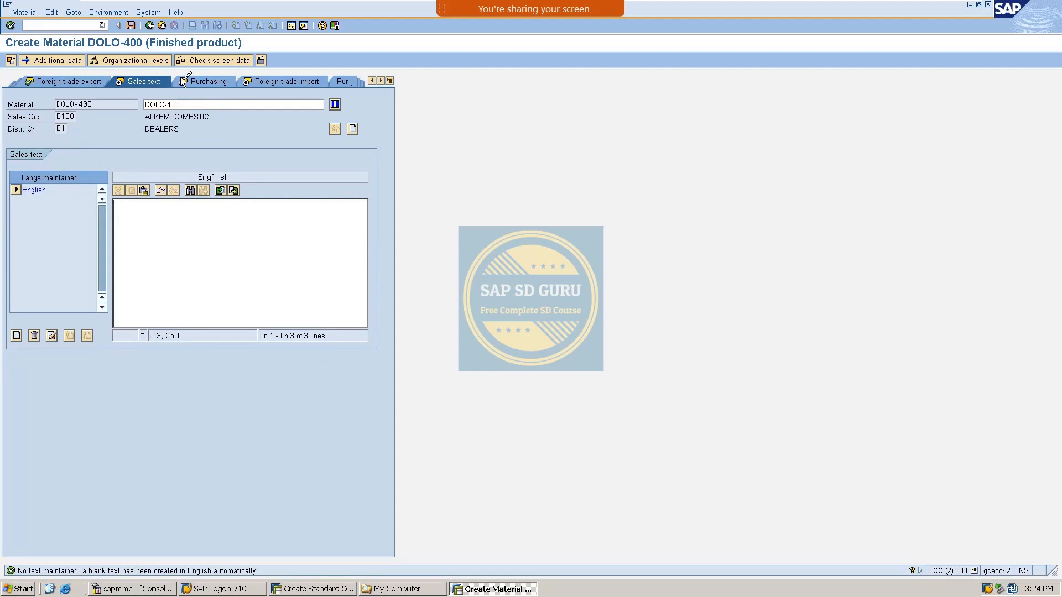
# Step: Skip the sales text and purchasing views and complete MRP 1 with MRP type PD and MRP controller 000
pyautogui.click(183, 82)
pyautogui.press('Return')
pyautogui.press('Return')
pyautogui.press('Return')
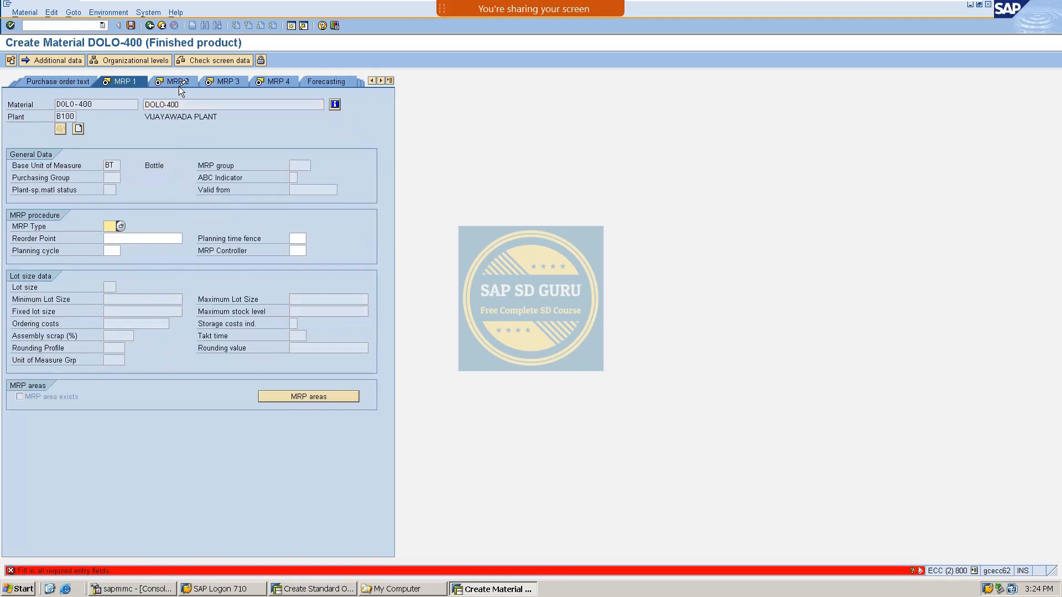
pyautogui.write('pd')
pyautogui.press('Return')
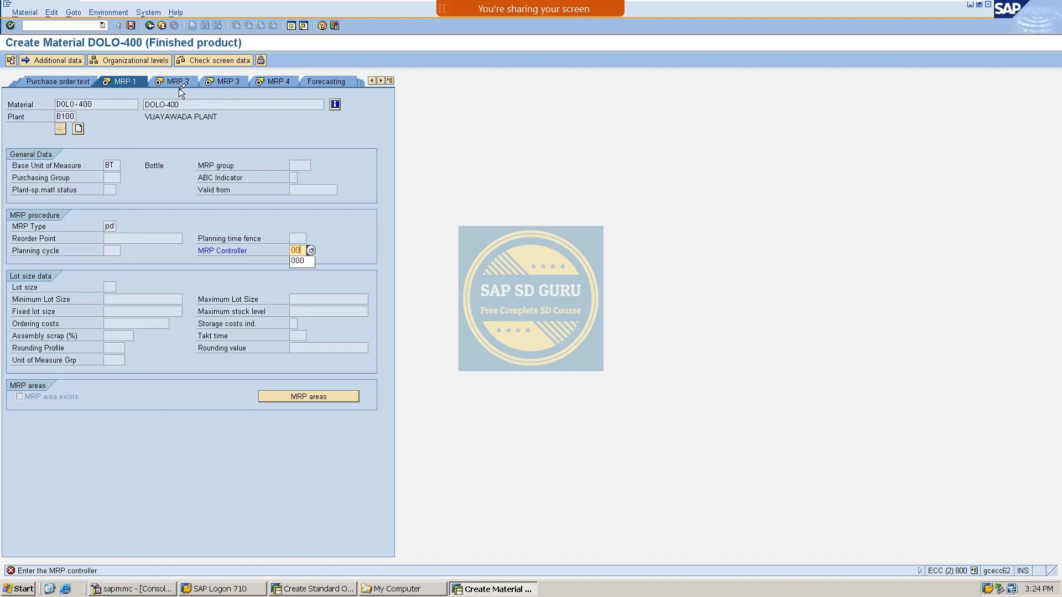
pyautogui.write('000')
pyautogui.press('Return')
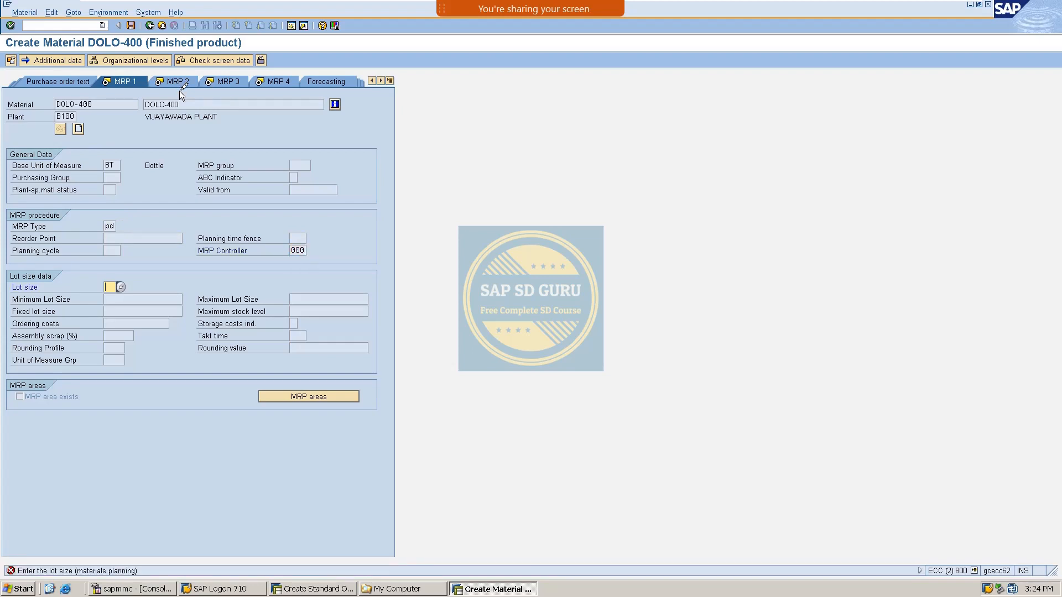
pyautogui.click(179, 91)
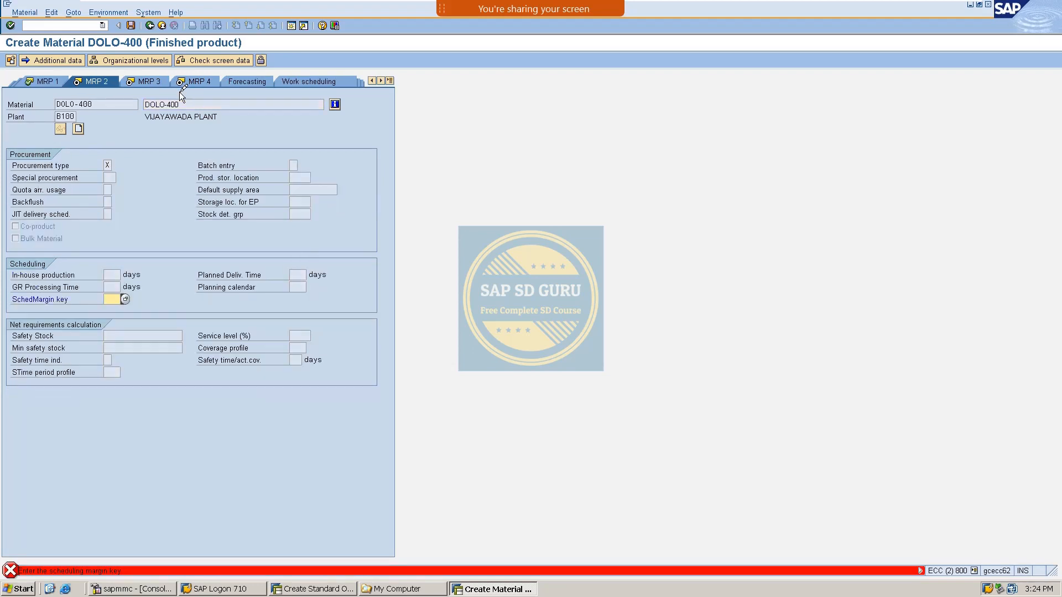
# Step: Set the scheduling margin key to 000 in MRP 2 and continue through the views to Accounting 1
pyautogui.write('000')
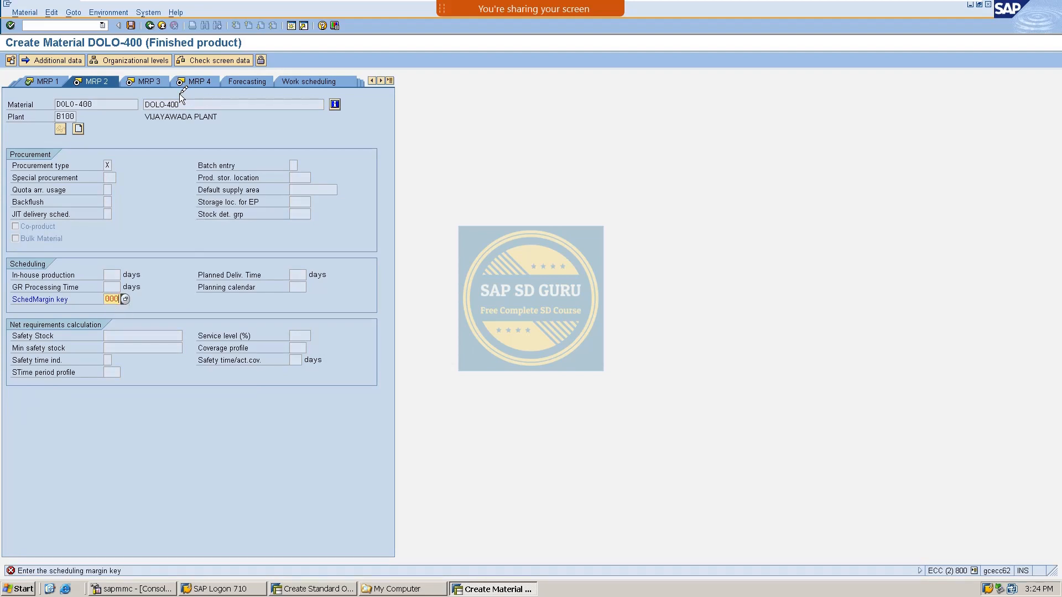
pyautogui.press('Return')
pyautogui.press('Return')
pyautogui.press('Return')
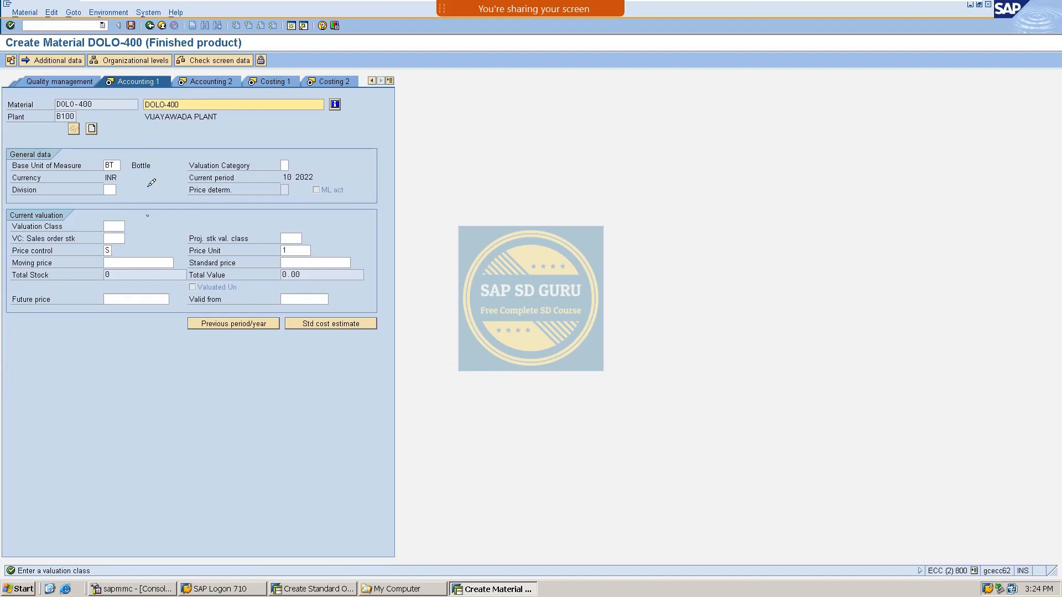
# Step: Set the valuation class to 7920 in Accounting 1, pass through the remaining accounting and costing views, and save material DOLO-400
pyautogui.click(115, 226)
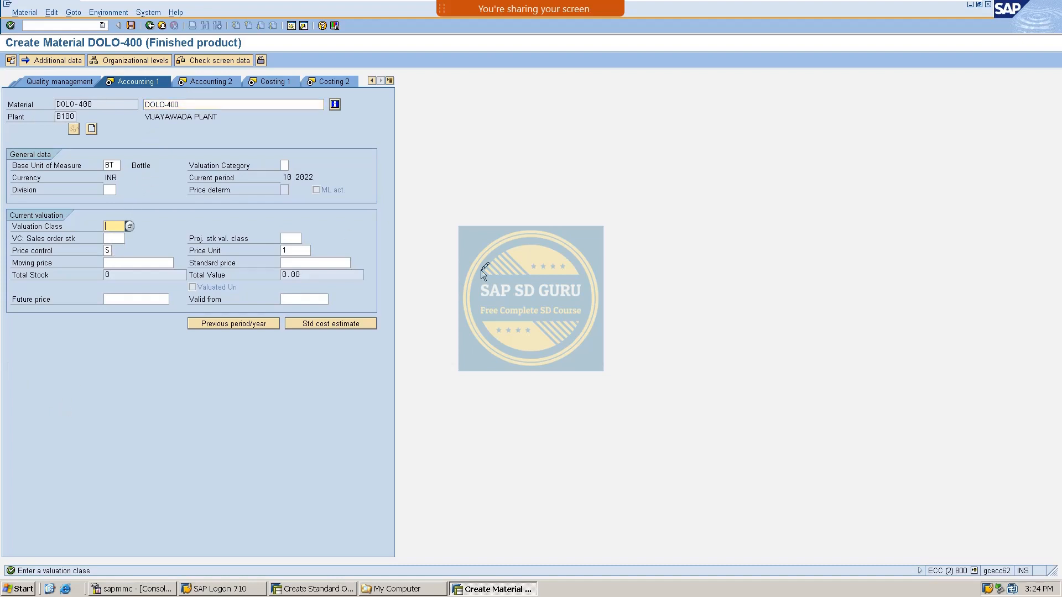
pyautogui.write('7920')
pyautogui.press('Return')
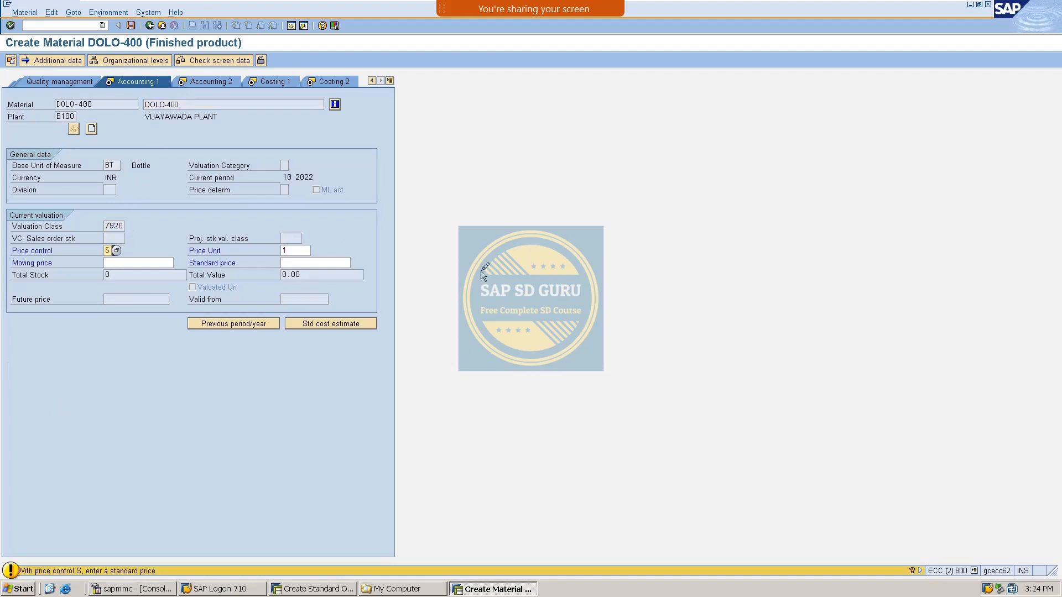
pyautogui.press('Return')
pyautogui.press('Return')
pyautogui.press('Return')
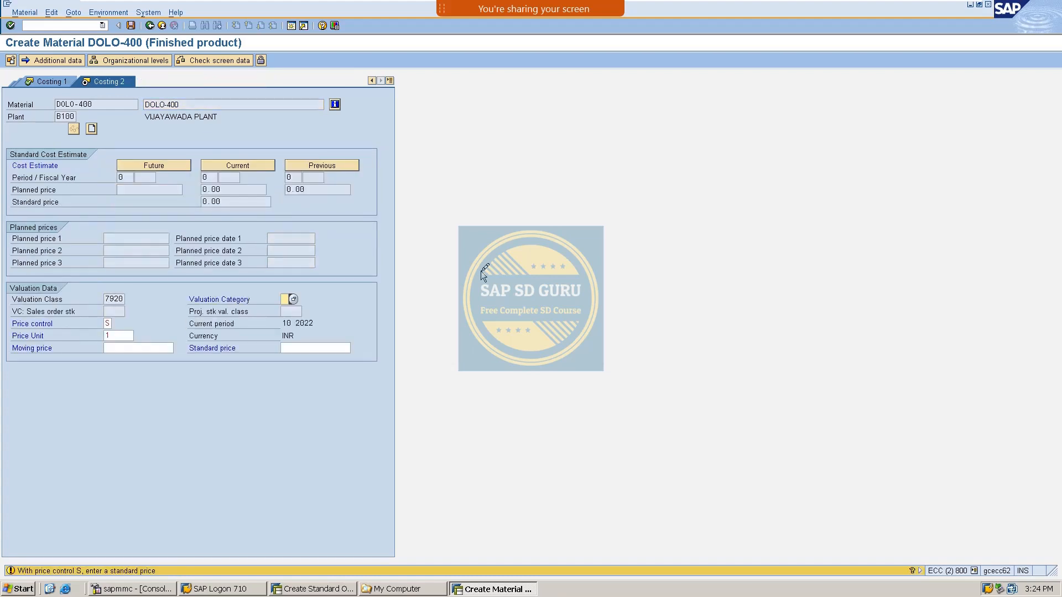
pyautogui.press('Return')
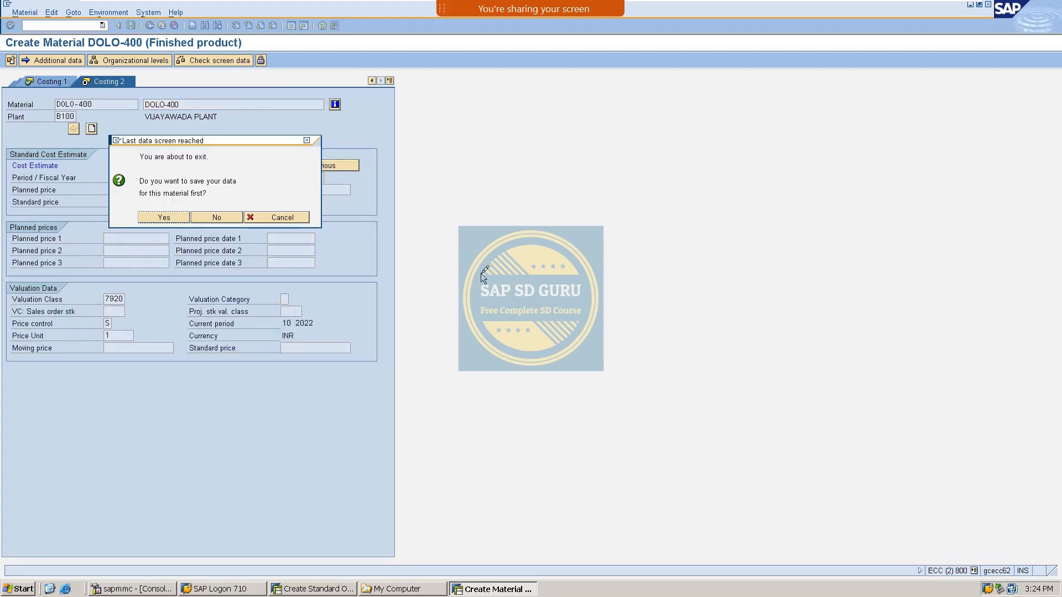
pyautogui.press('Return')
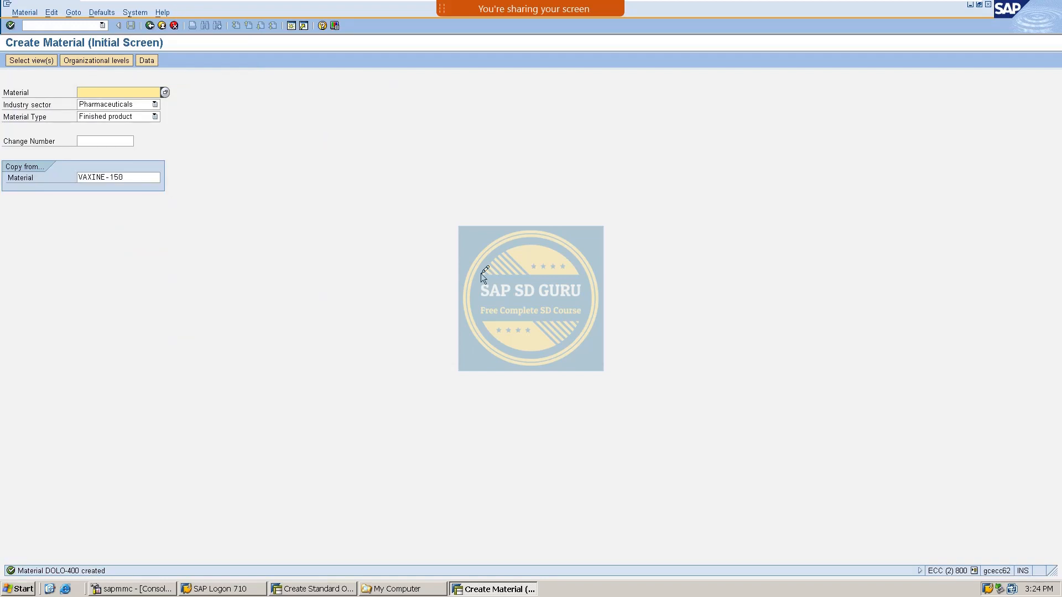
# Step: Start transaction MB1C and proceed to item entry with movement type 561, plant B100 and storage location B103
pyautogui.click(38, 25)
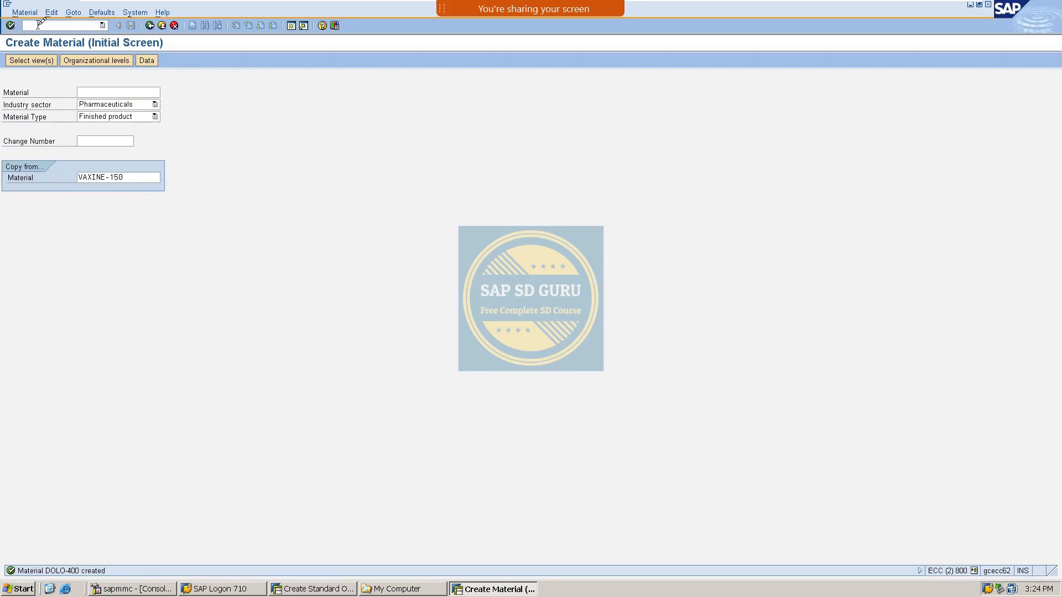
pyautogui.write('/n')
pyautogui.press('Return')
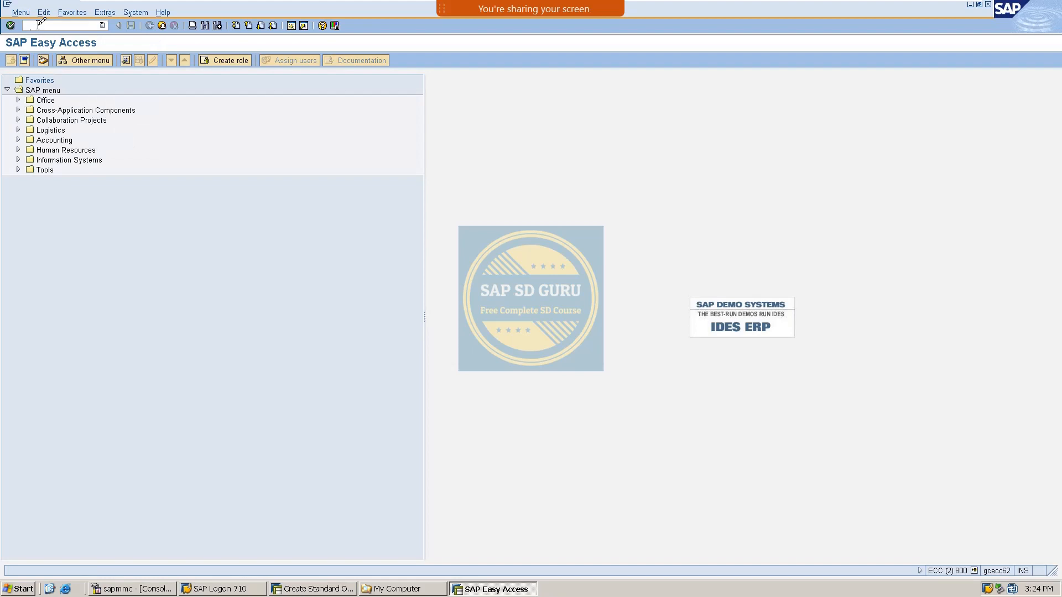
pyautogui.write('mb1c')
pyautogui.press('Return')
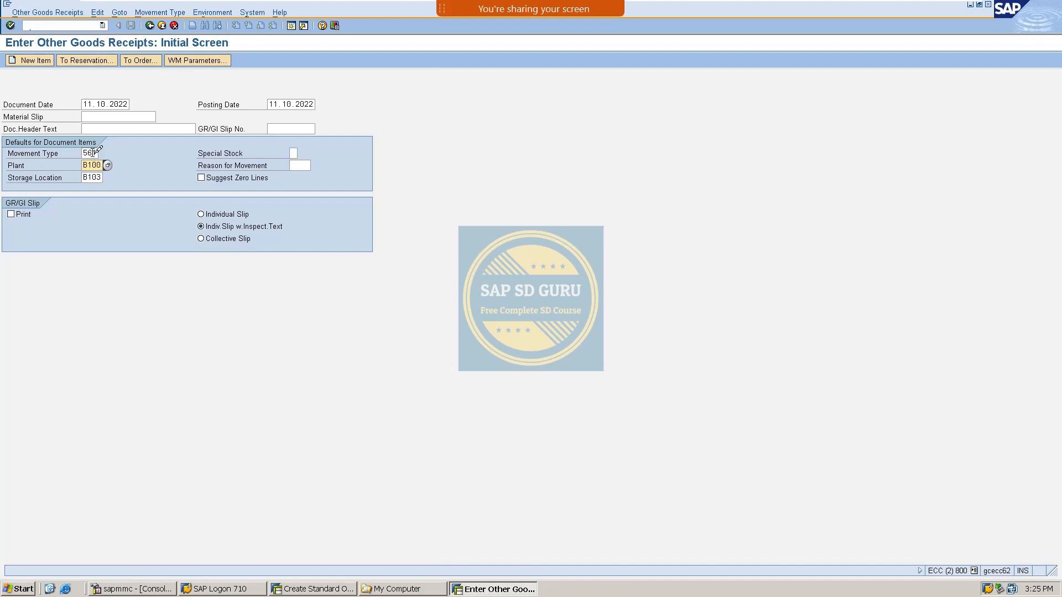
pyautogui.doubleClick(92, 153)
pyautogui.doubleClick(91, 164)
pyautogui.press('Return')
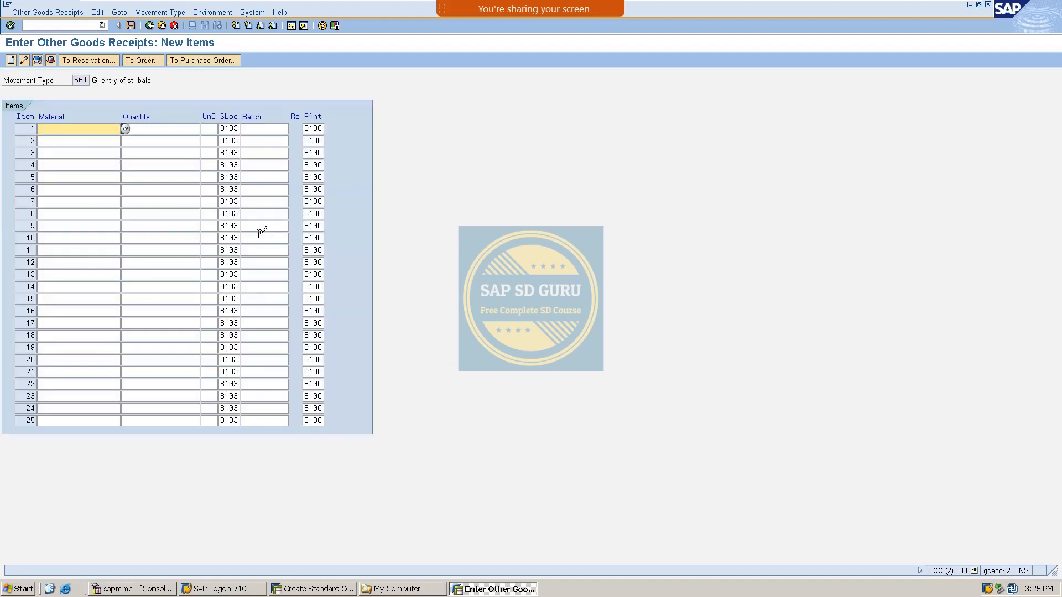
# Step: Enter material DOLO-400 with quantity 10 as the first goods receipt item and post the document
pyautogui.write('DO')
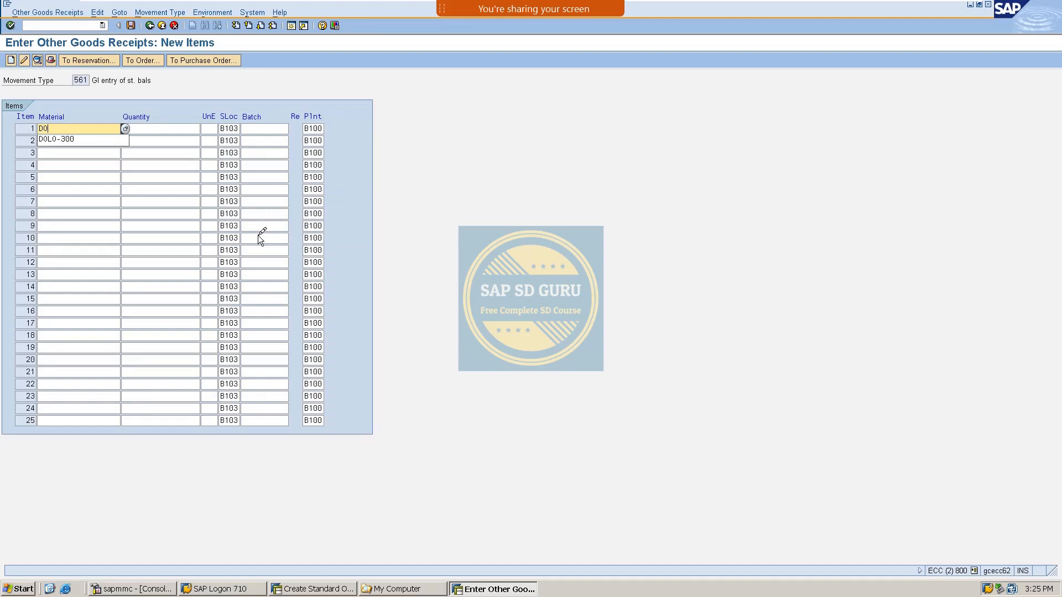
pyautogui.press('BackSpace')
pyautogui.write('o')
pyautogui.press('BackSpace')
pyautogui.write('OLO-400')
pyautogui.press('Tab')
pyautogui.write('10')
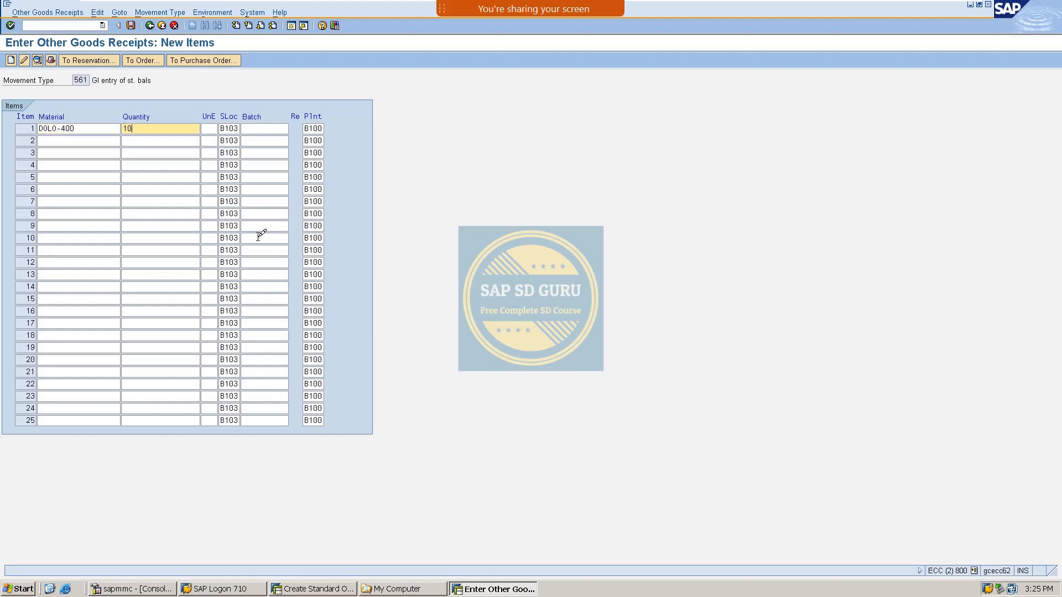
pyautogui.press('Return')
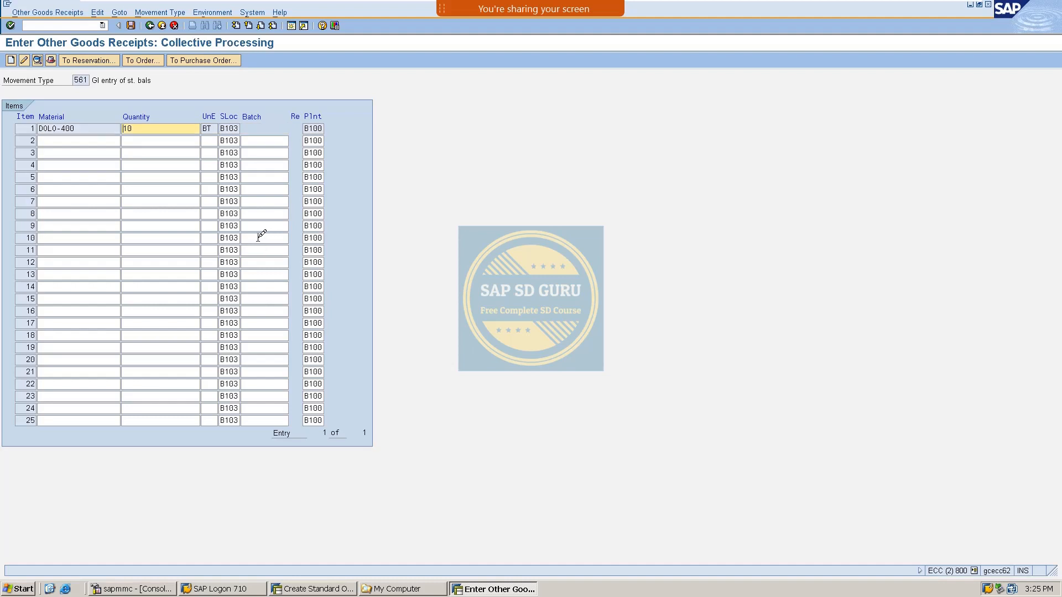
pyautogui.press('Return')
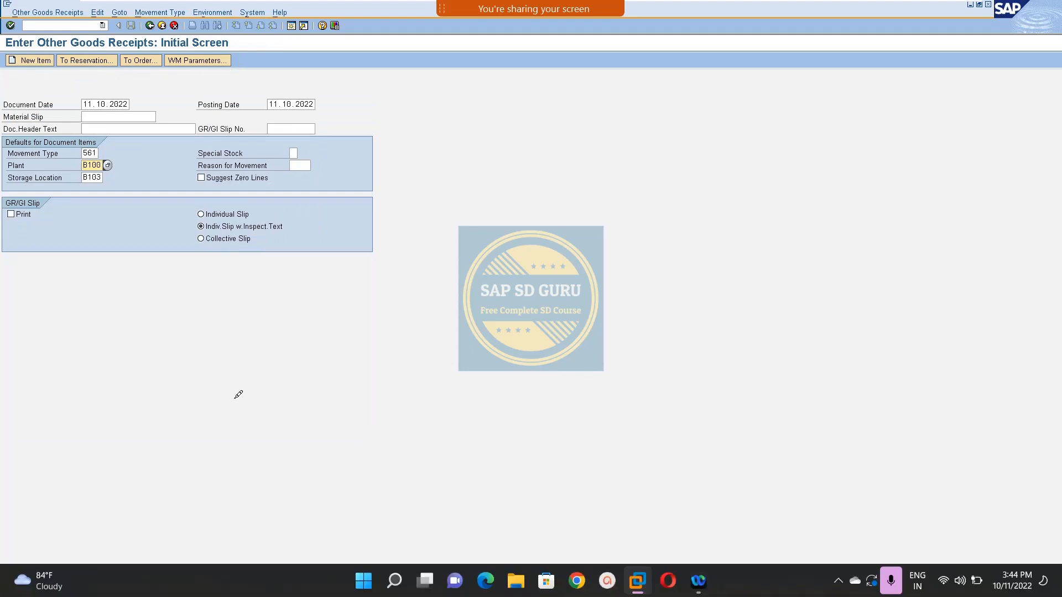
# Step: Display the MMBE stock overview of DOLO-400 for plant B100 and storage location B103, and check its unrestricted-use stock
pyautogui.click(73, 25)
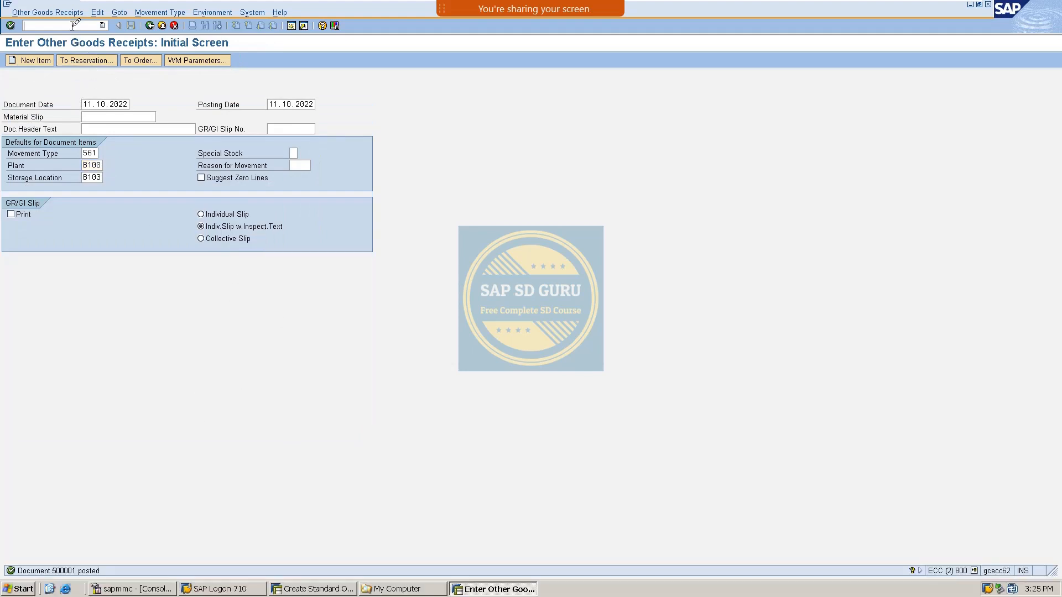
pyautogui.write('/nmmbe')
pyautogui.press('Return')
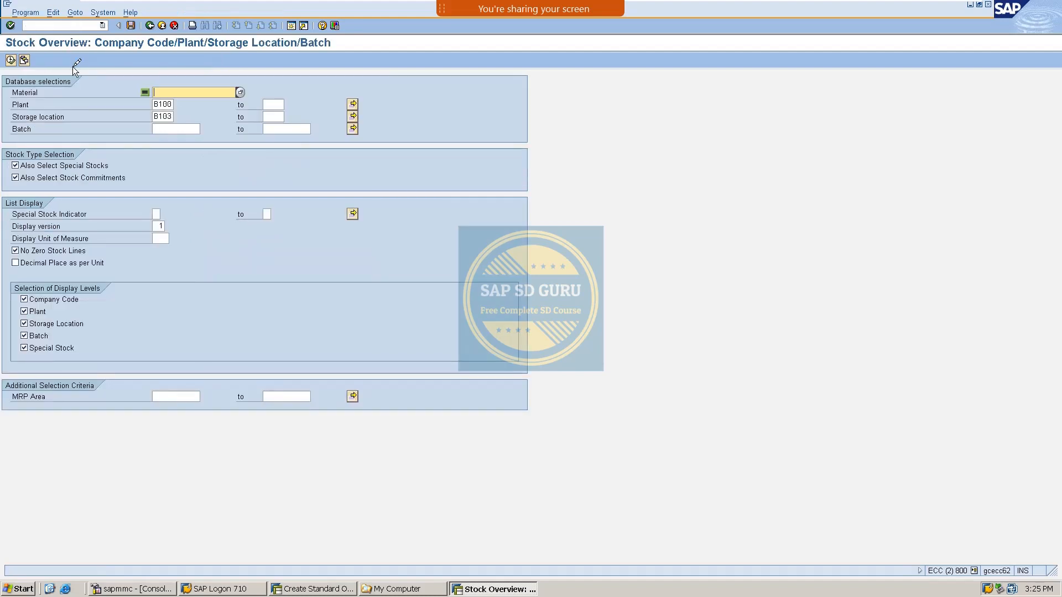
pyautogui.press('Down')
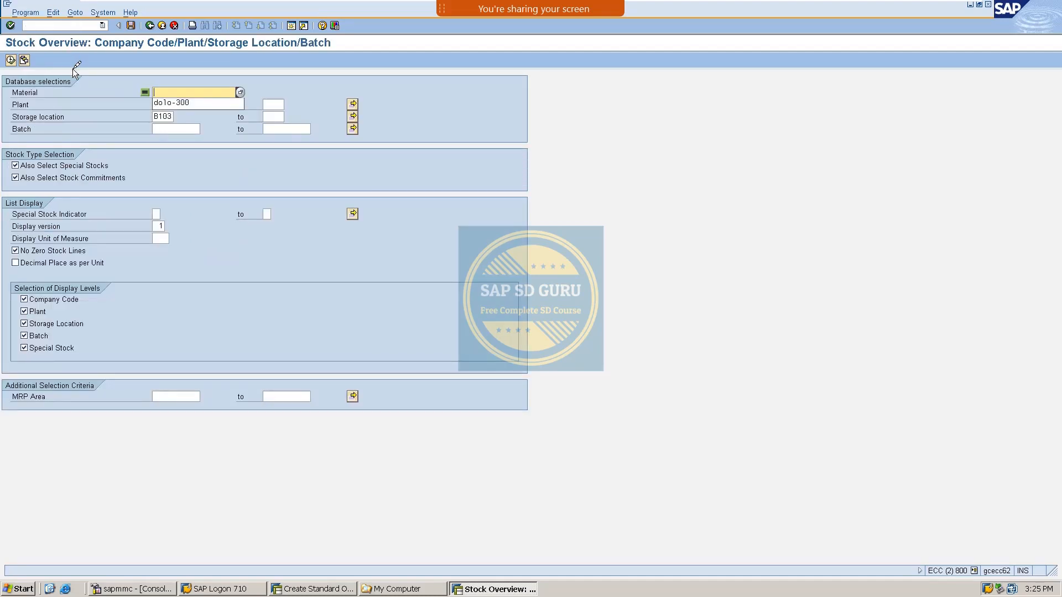
pyautogui.write('dolo-400')
pyautogui.press('Return')
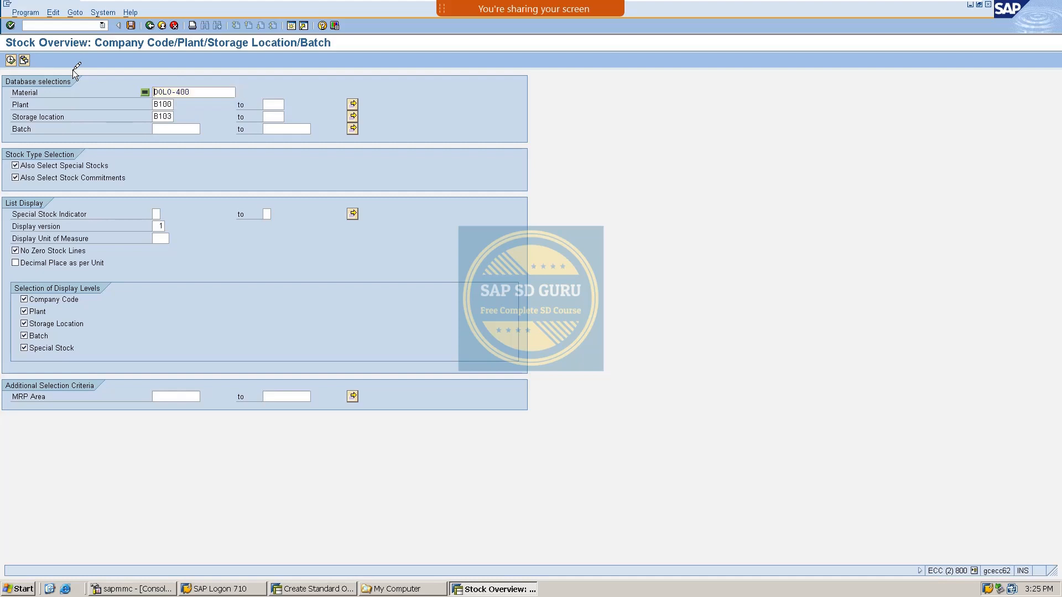
pyautogui.click(12, 58)
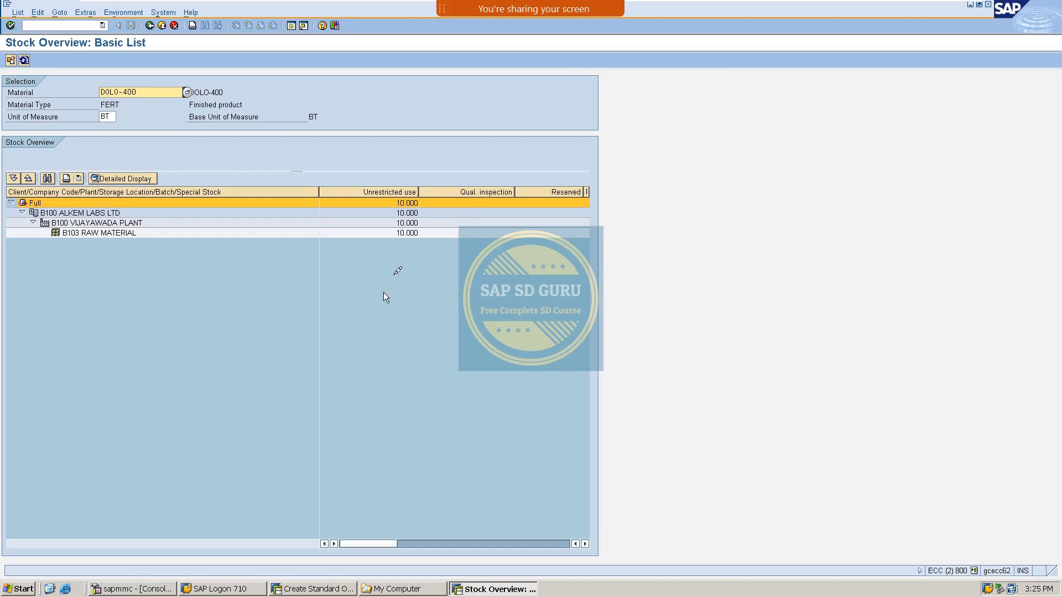
pyautogui.click(407, 233)
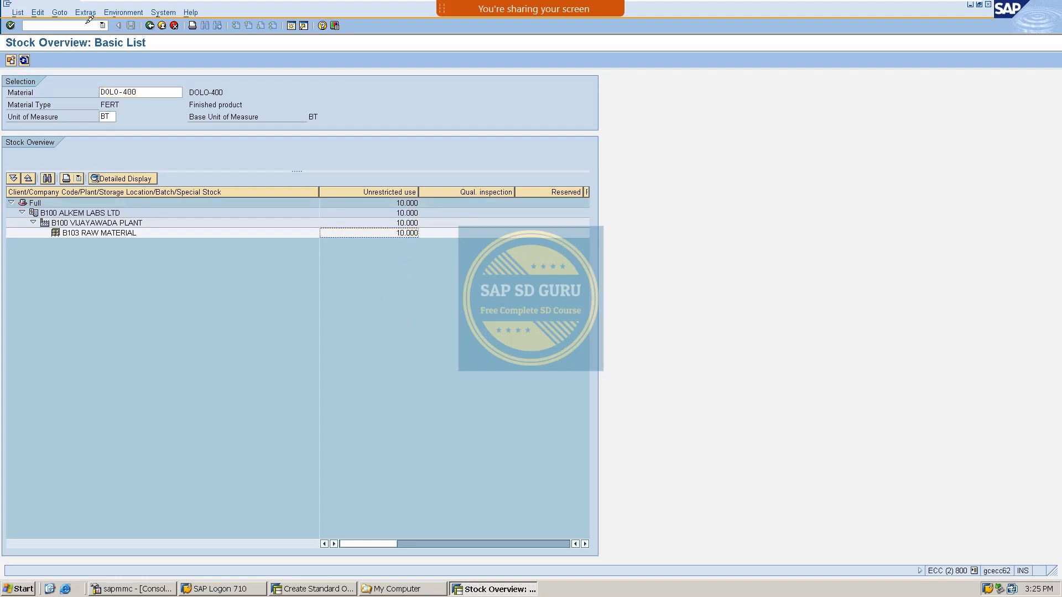
# Step: Start a standard sales order in VA01 and enter the previously used sold-to party number
pyautogui.click(45, 24)
pyautogui.write('/n')
pyautogui.press('Return')
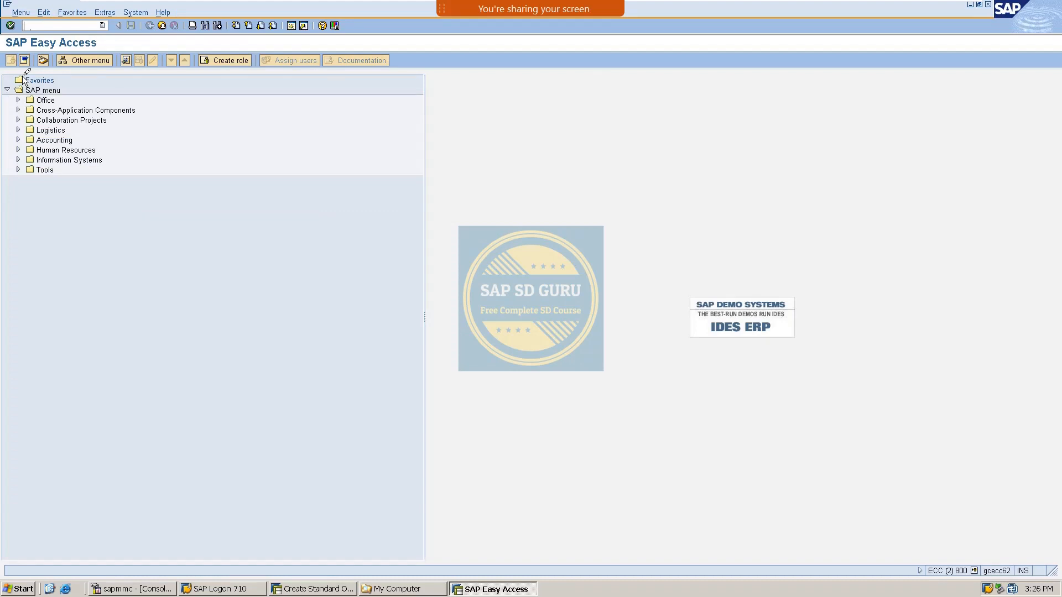
pyautogui.write('va01')
pyautogui.press('Return')
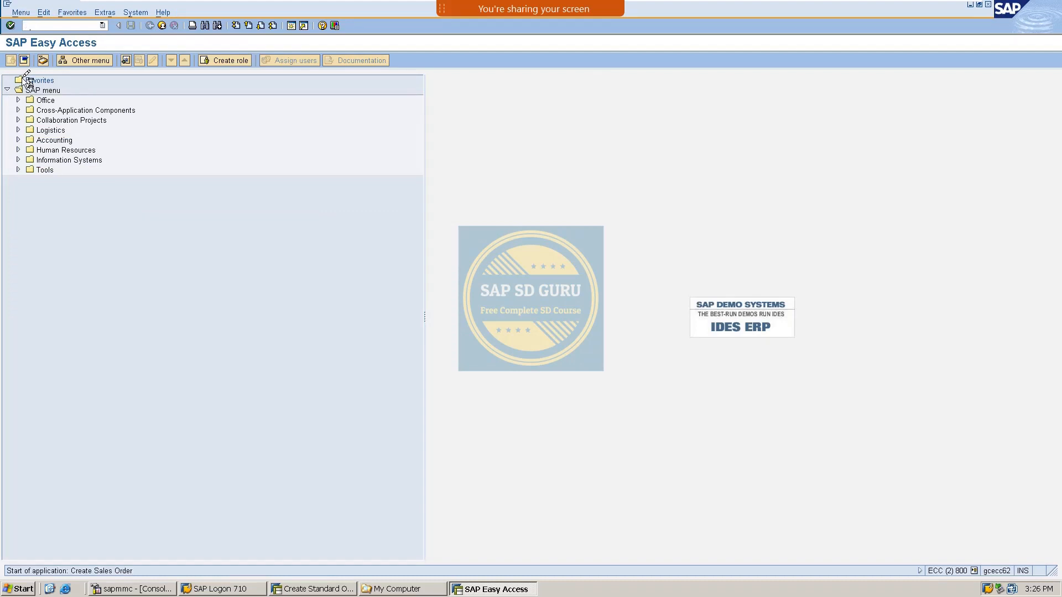
pyautogui.press('Return')
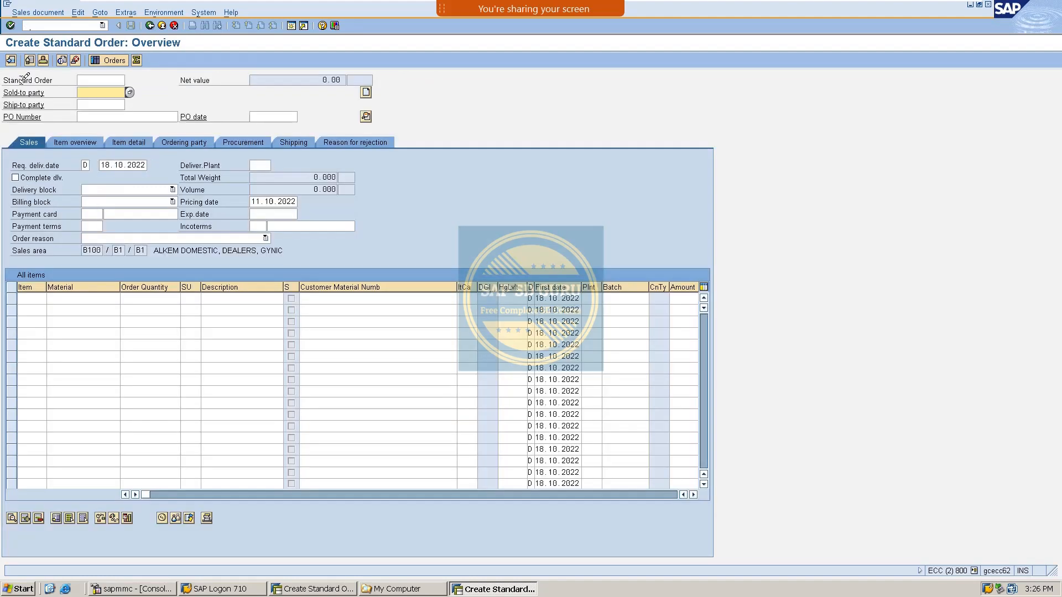
pyautogui.press('Down')
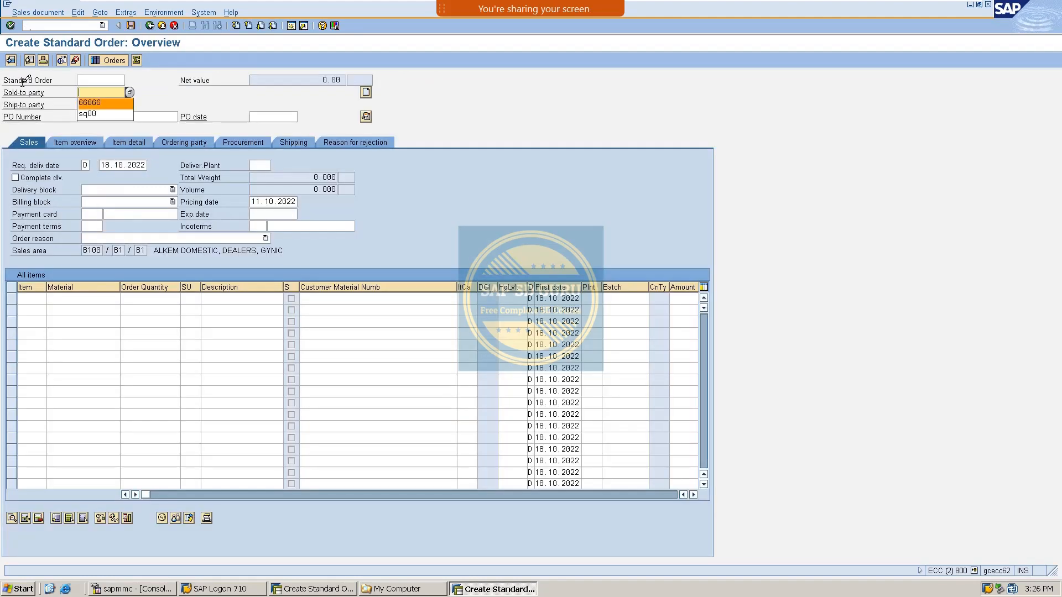
pyautogui.press('Return')
pyautogui.press('Return')
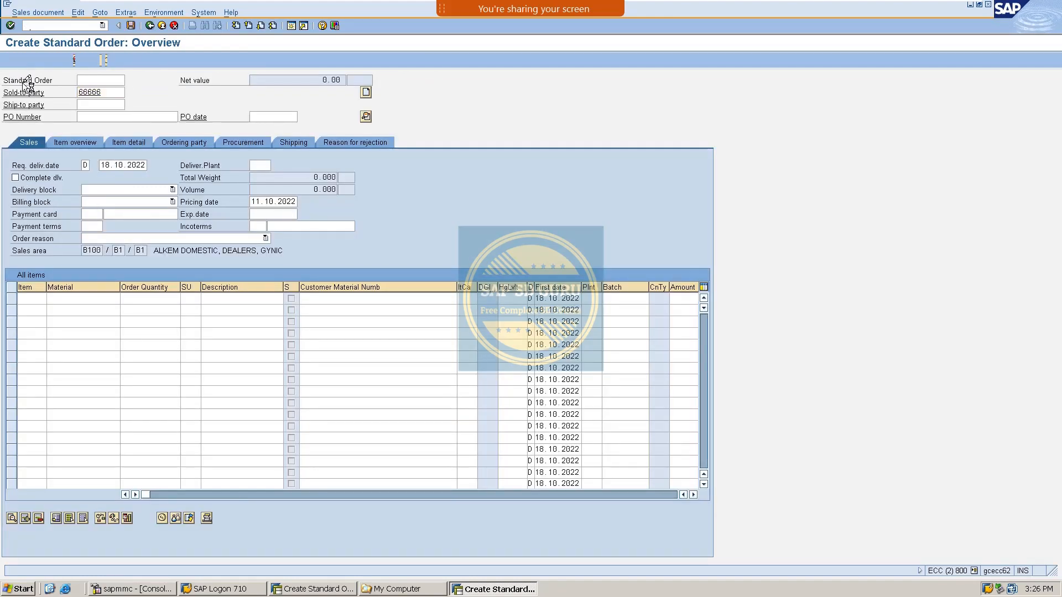
# Step: Order 25 of material DOLO-400, accept the one-time delivery in availability control, and save the sales order
pyautogui.write('DO')
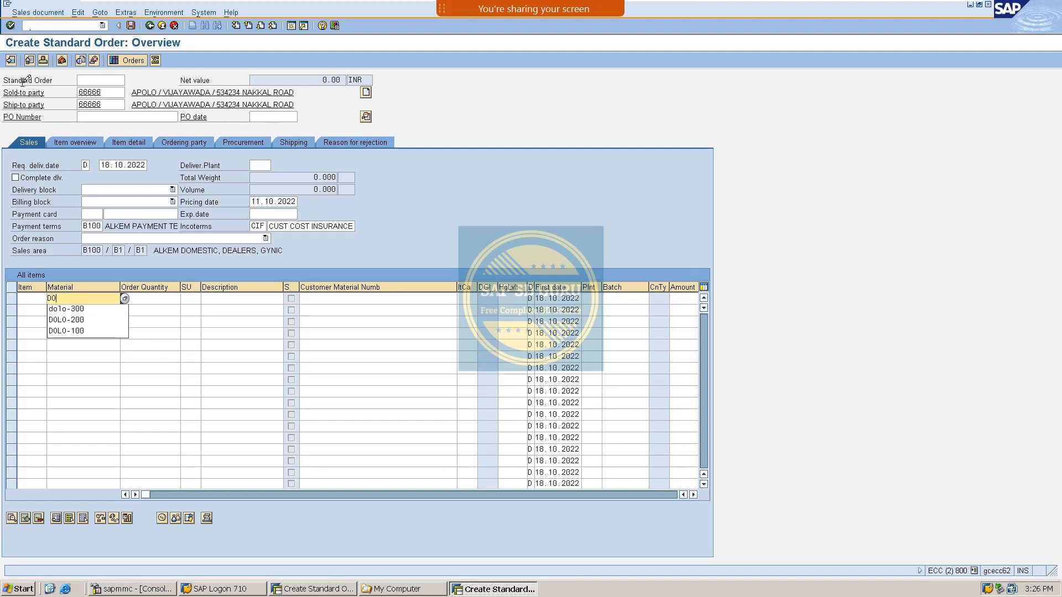
pyautogui.write('LO-400')
pyautogui.press('Tab')
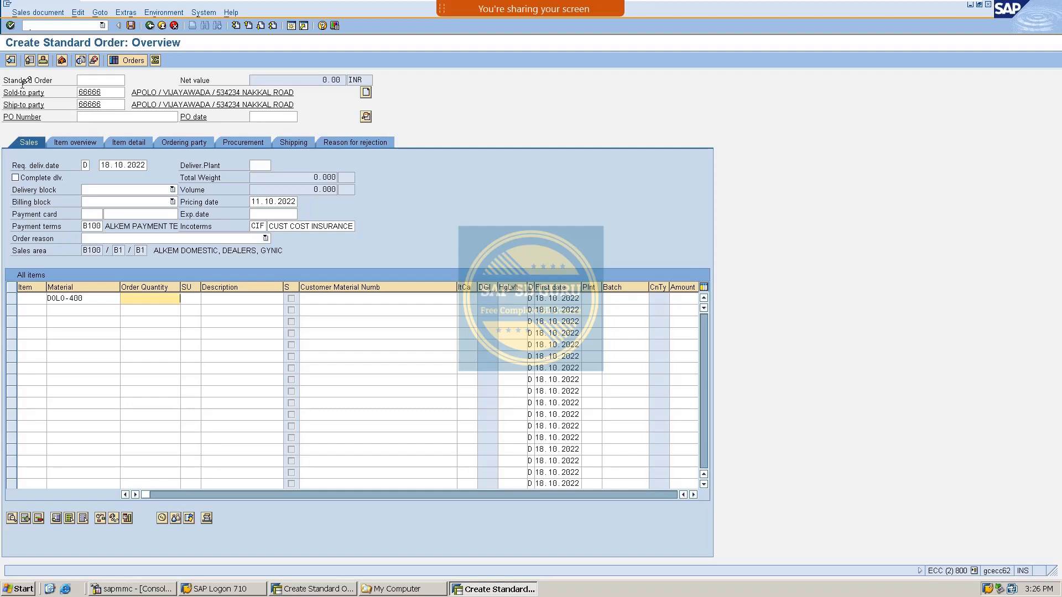
pyautogui.write('25')
pyautogui.press('Return')
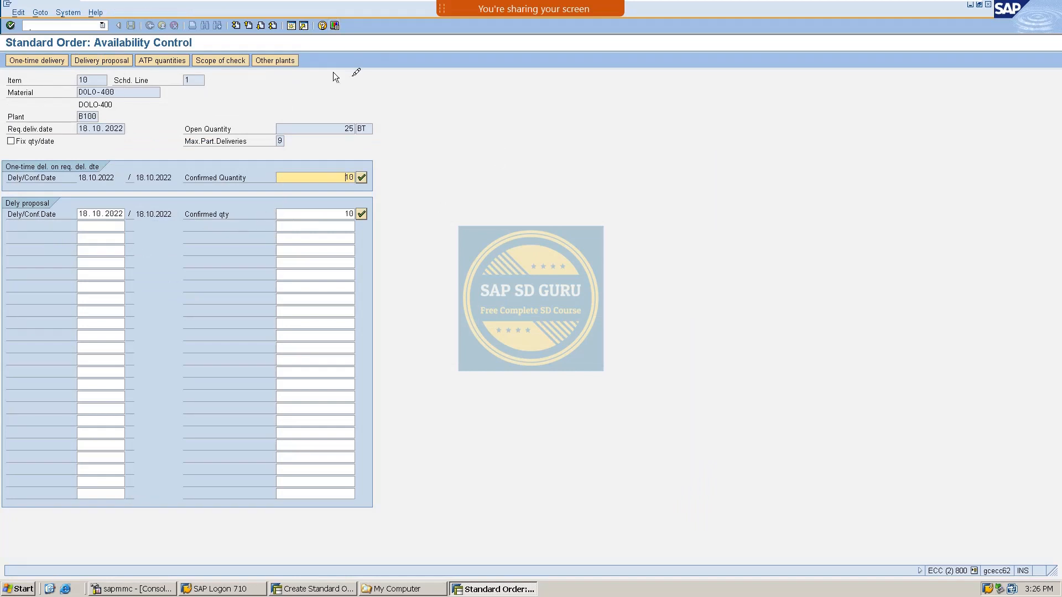
pyautogui.click(362, 177)
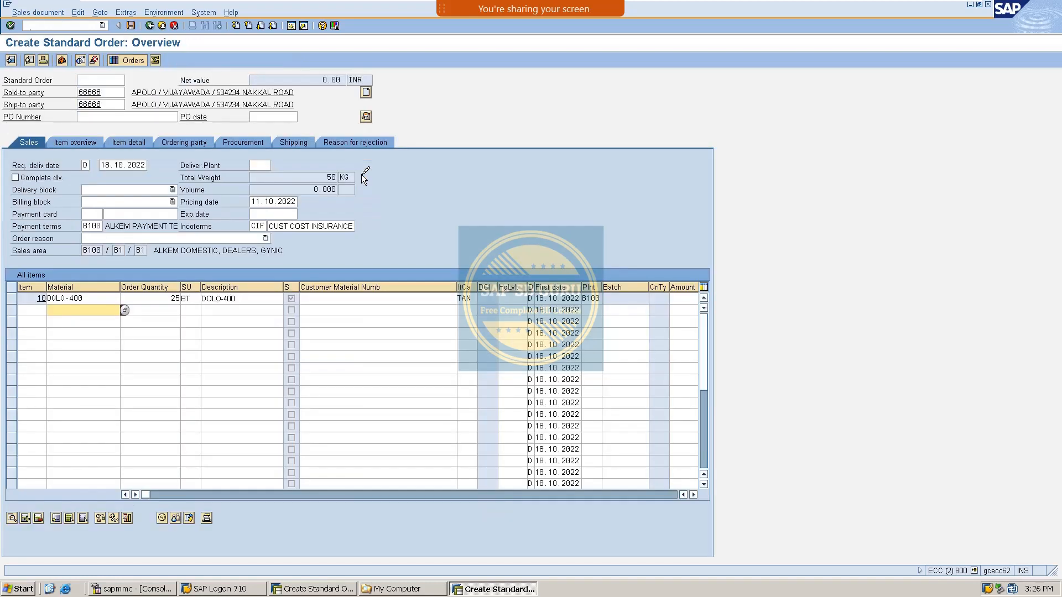
pyautogui.click(133, 26)
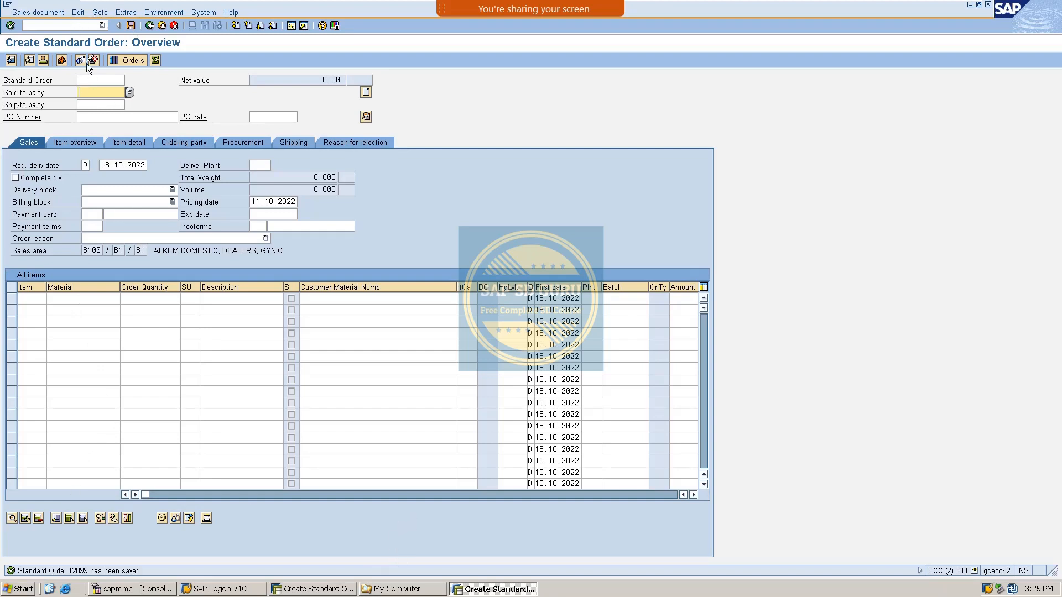
# Step: Open SQ01 and execute query CONFIRMEDQTY for the sold-to party and material DOLO-400
pyautogui.click(41, 28)
pyautogui.write('/n')
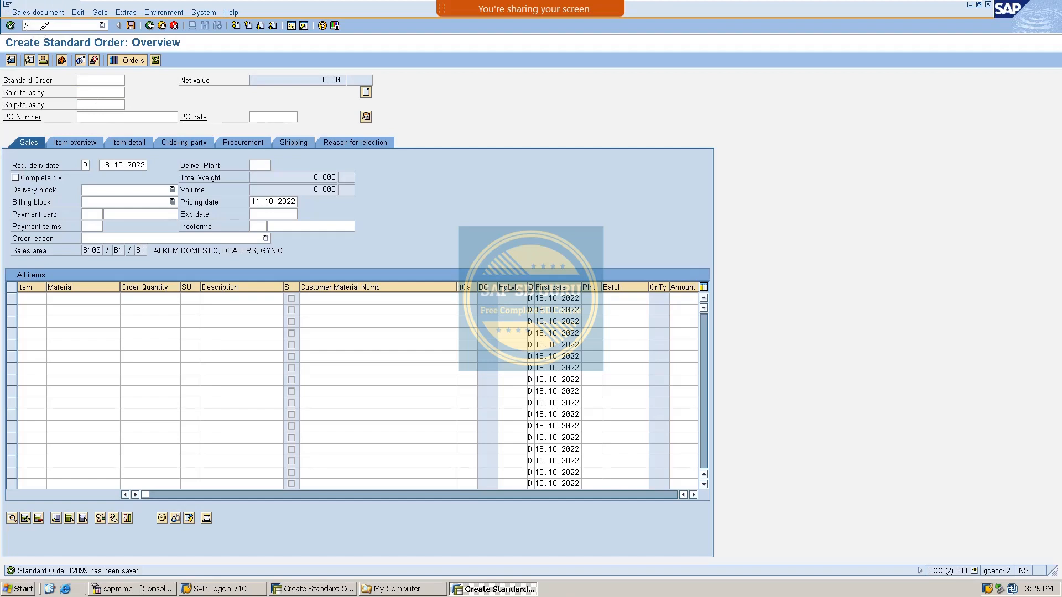
pyautogui.write('sq01')
pyautogui.press('Return')
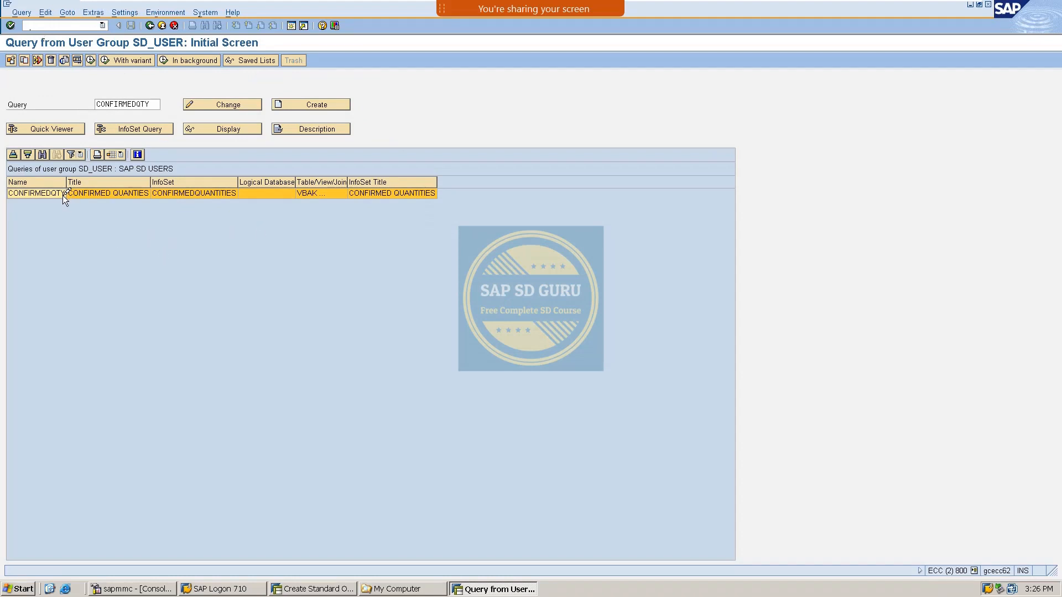
pyautogui.click(89, 60)
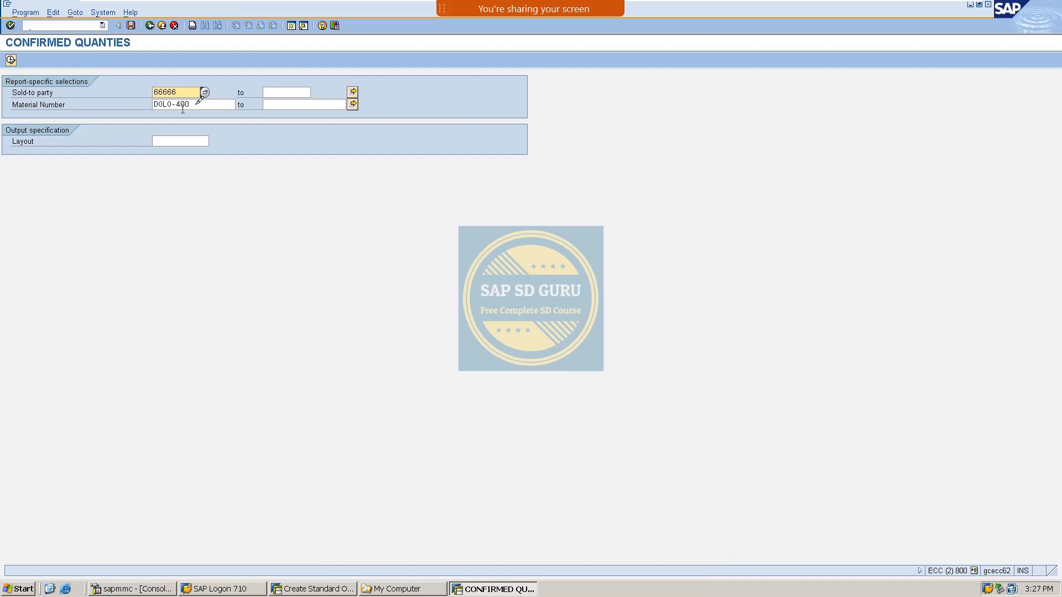
pyautogui.moveTo(189, 91); pyautogui.dragTo(22, 127)
pyautogui.click(187, 92)
pyautogui.click(12, 62)
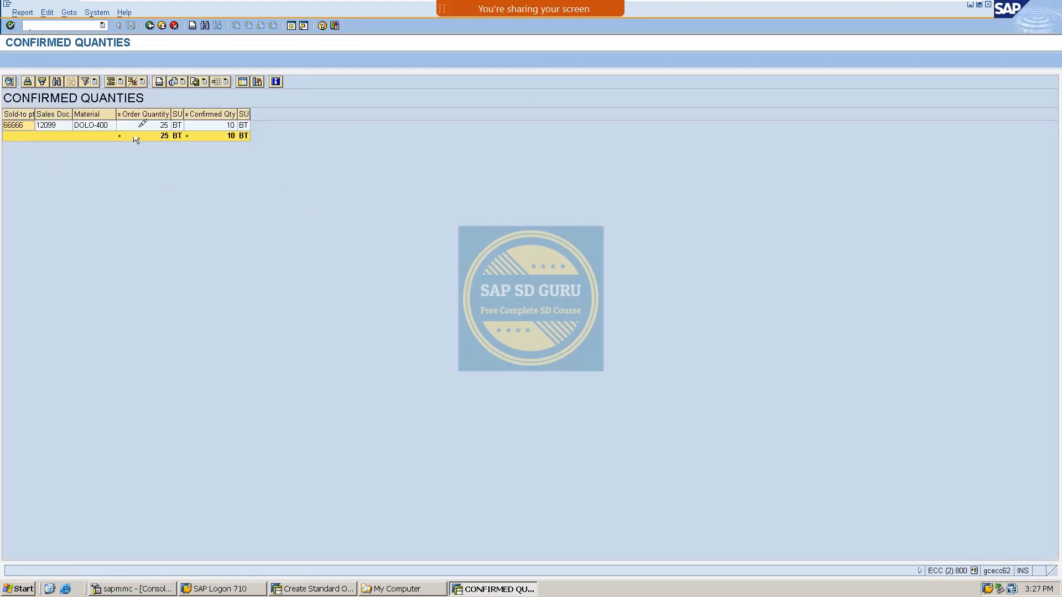
# Step: Examine the sold-to party, sales document and material values in the query's result row
pyautogui.click(15, 128)
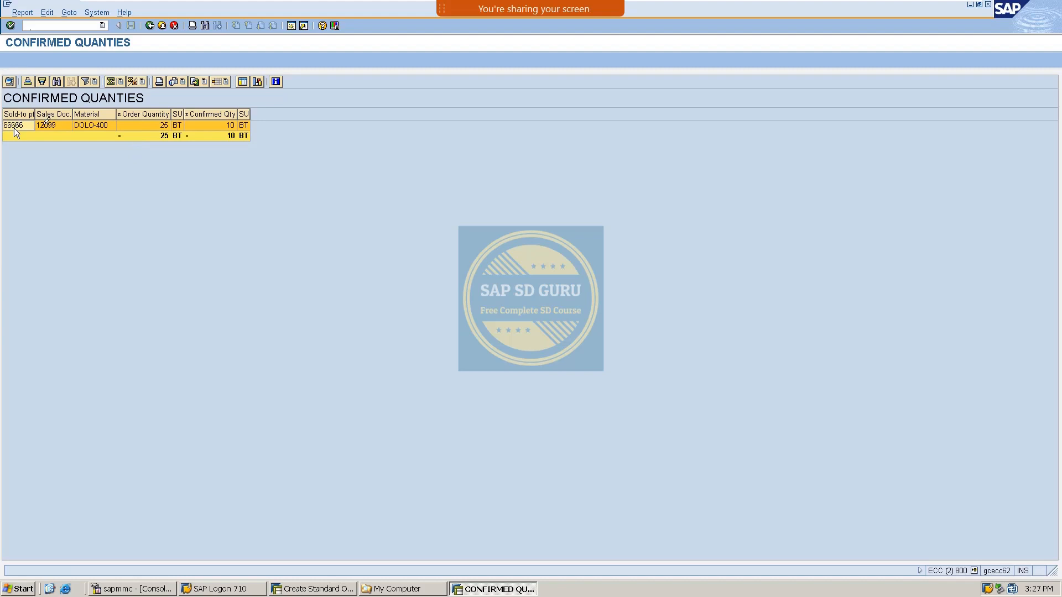
pyautogui.click(45, 124)
pyautogui.click(103, 125)
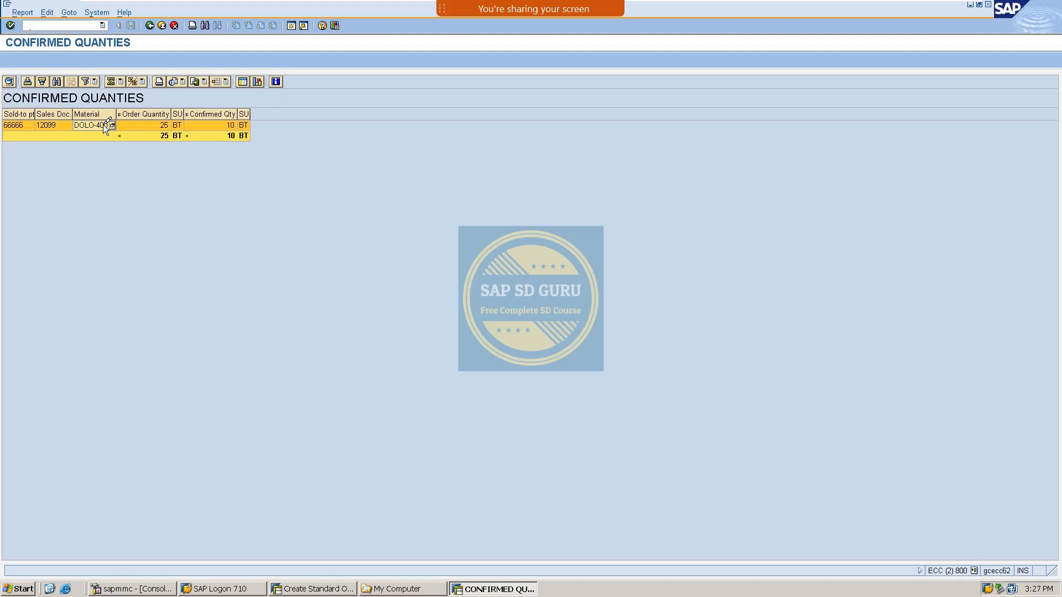
# Step: Examine the order quantity and confirmed quantity in the query's result row for DOLO-400
pyautogui.click(138, 125)
pyautogui.click(223, 124)
pyautogui.click(220, 171)
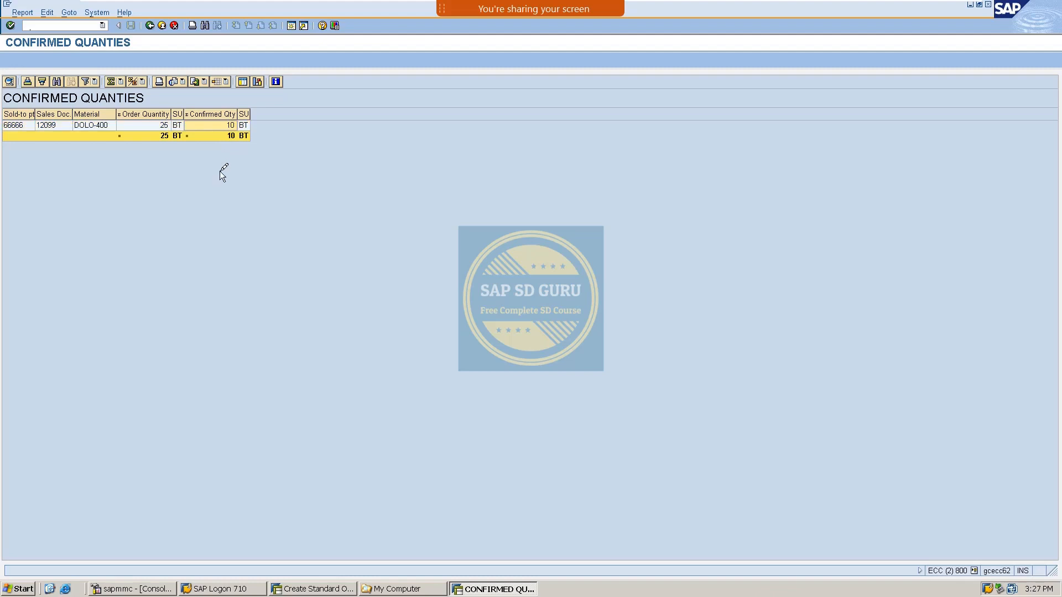
# Step: Return to the query's selection screen and clear both the sold-to party and the material number
pyautogui.click(149, 25)
pyautogui.moveTo(191, 92); pyautogui.dragTo(1, 158)
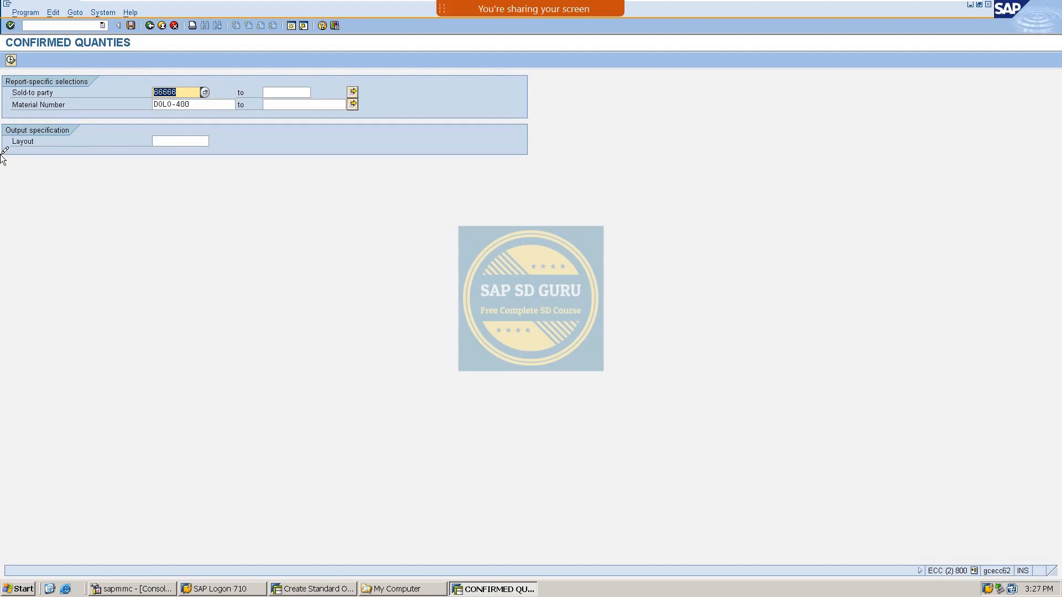
pyautogui.press('BackSpace')
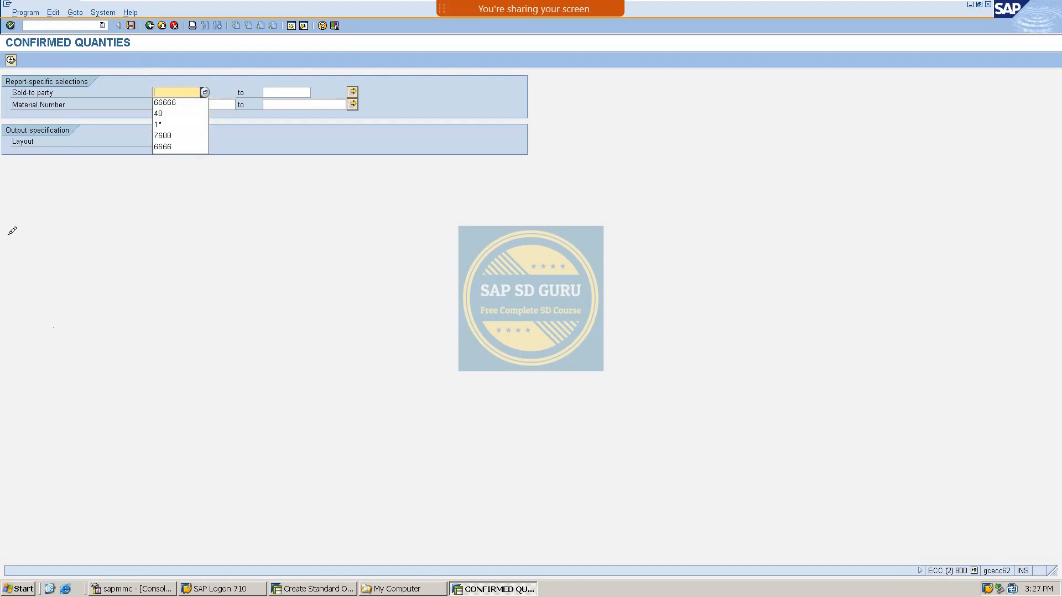
pyautogui.press('Tab')
pyautogui.press('Tab')
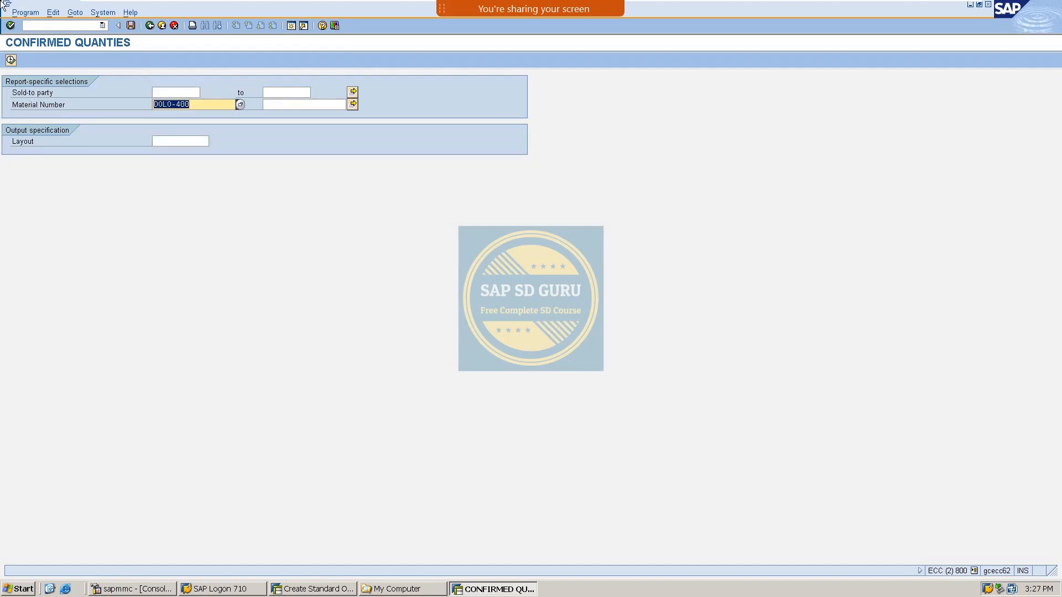
pyautogui.press('BackSpace')
# Step: Execute the query for the previously used sold-to party across all materials and check the order quantity total at the list's end
pyautogui.click(171, 92)
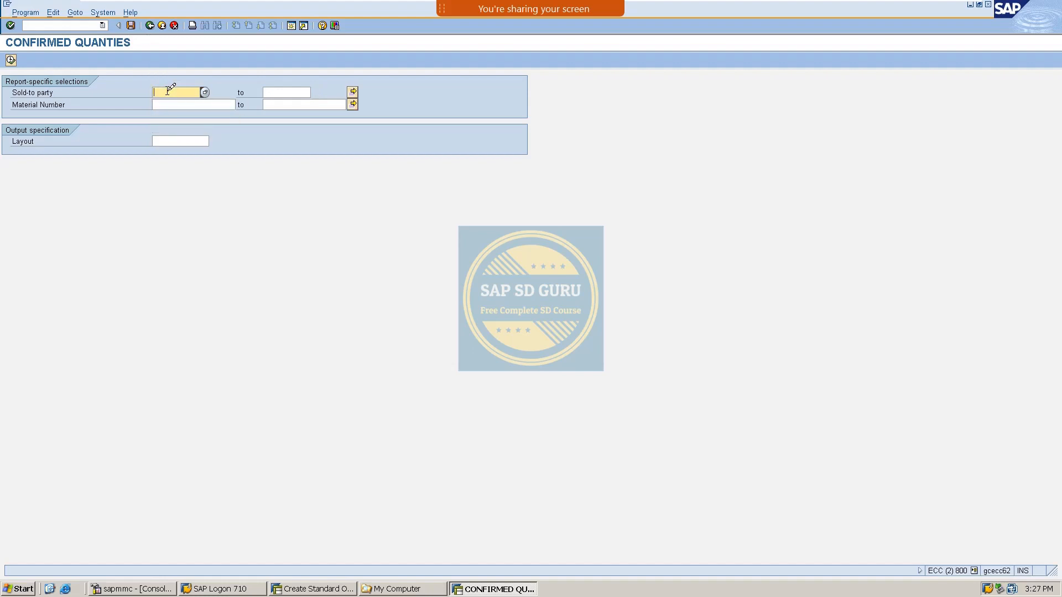
pyautogui.click(167, 95)
pyautogui.press('Down')
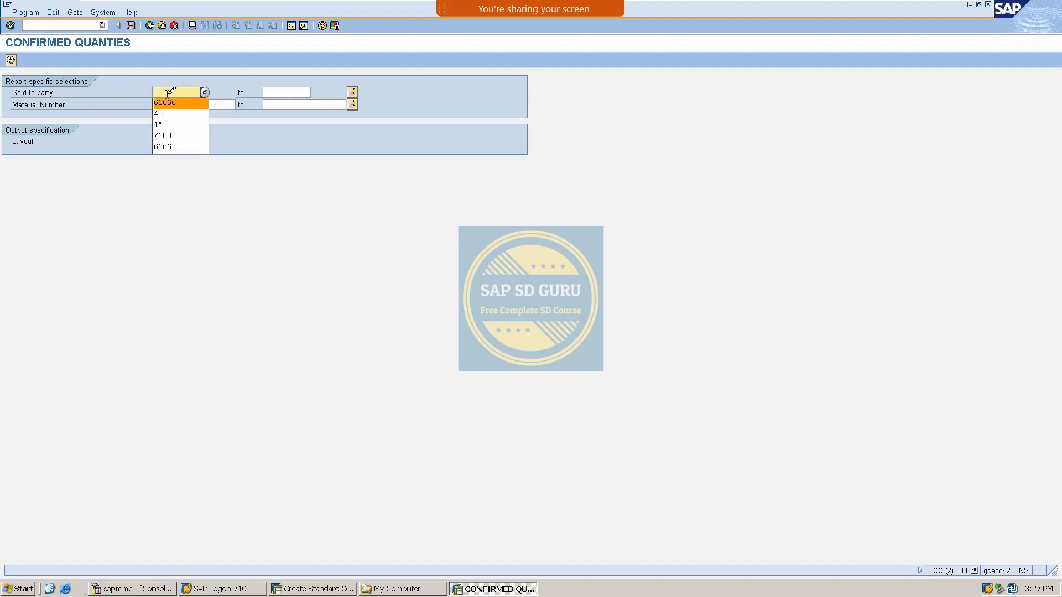
pyautogui.press('Return')
pyautogui.click(10, 59)
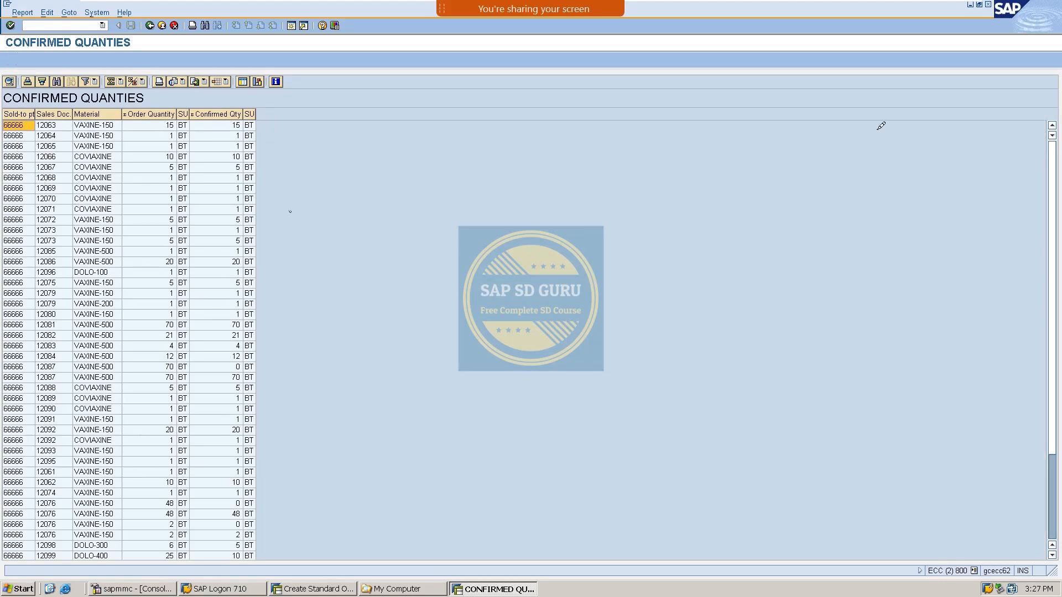
pyautogui.moveTo(1054, 152); pyautogui.dragTo(1024, 434)
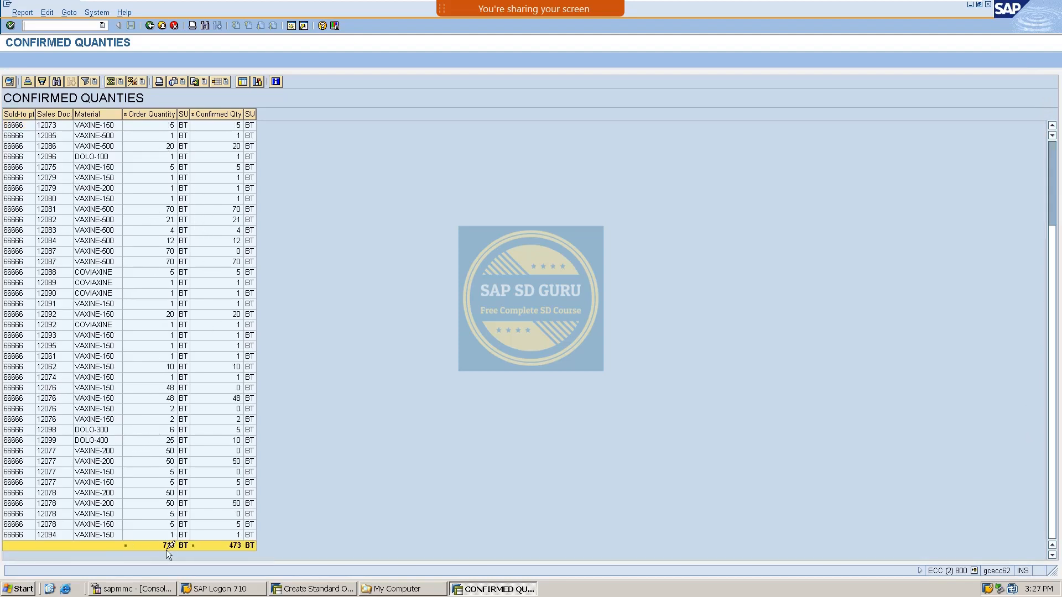
pyautogui.click(167, 549)
# Step: Return to the selection screen, clear the sold-to party, and execute the query for material VAXINE-150 only
pyautogui.click(149, 26)
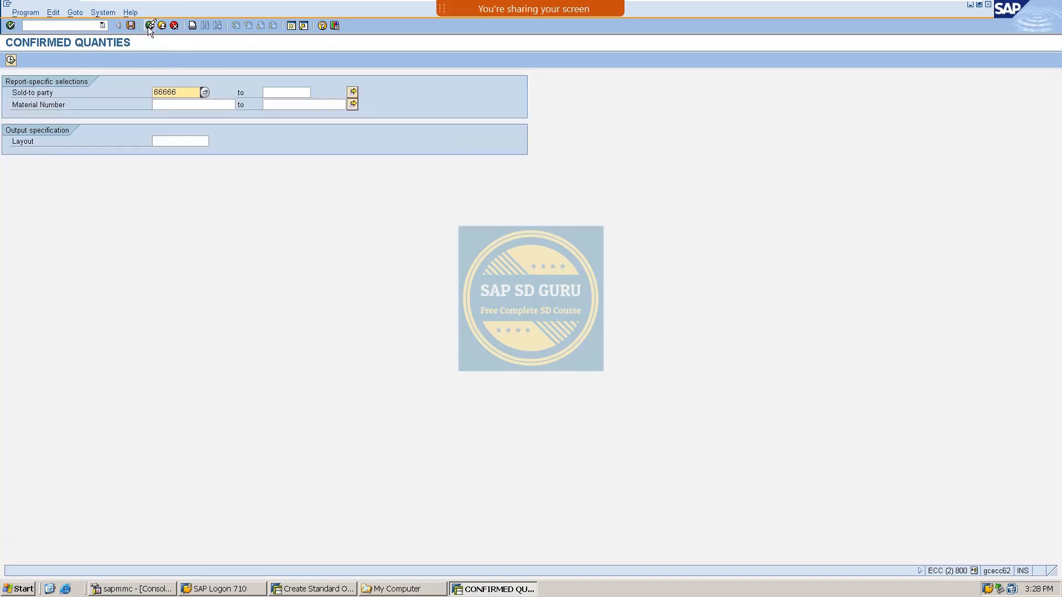
pyautogui.moveTo(176, 93); pyautogui.dragTo(1, 142)
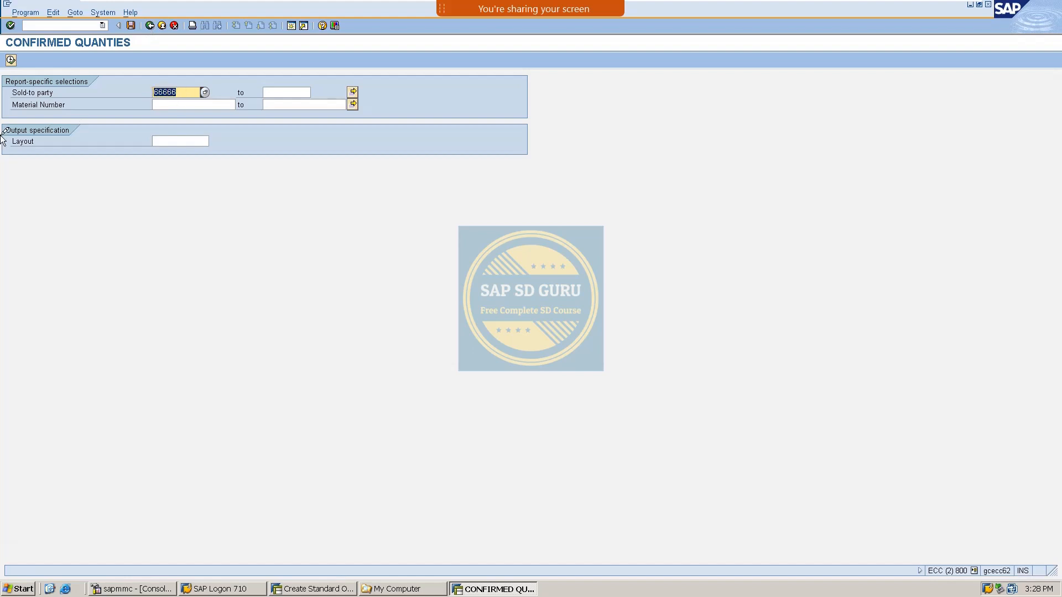
pyautogui.press('BackSpace')
pyautogui.click(210, 373)
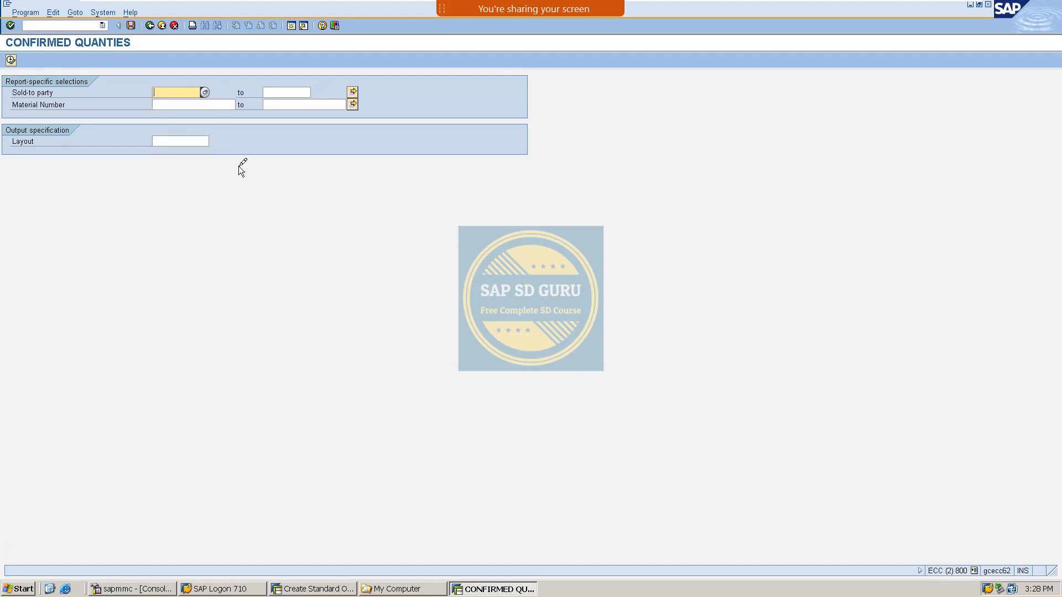
pyautogui.click(203, 105)
pyautogui.click(203, 105)
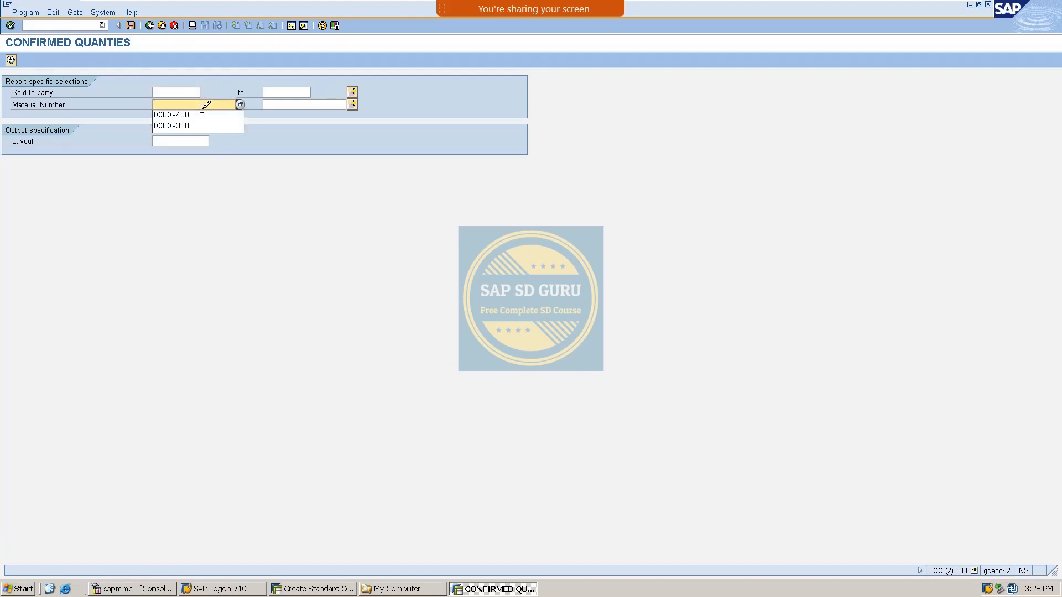
pyautogui.write('VAXINE-')
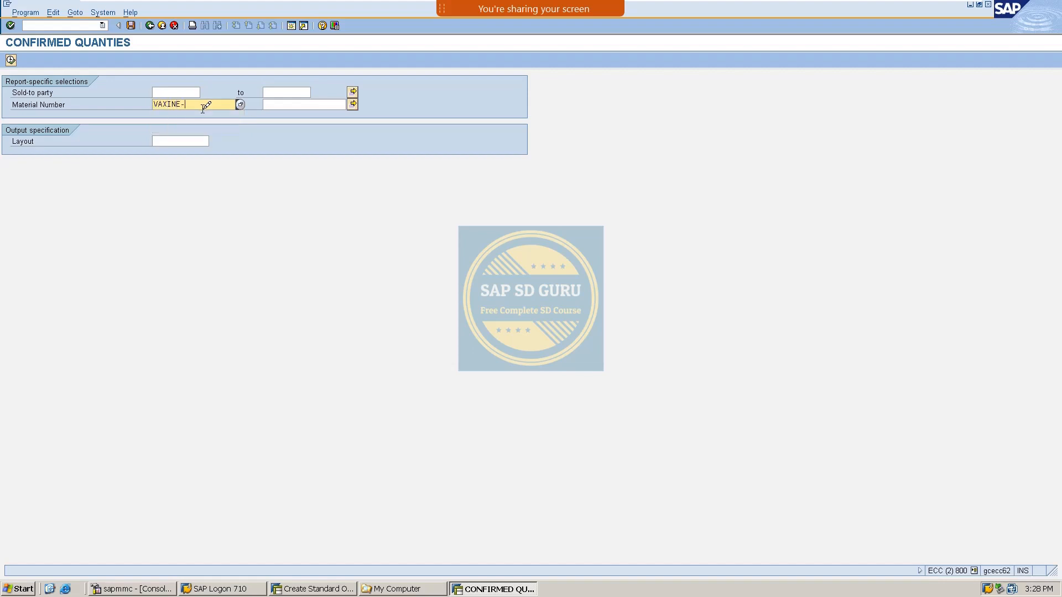
pyautogui.write('150')
pyautogui.press('Return')
pyautogui.click(19, 59)
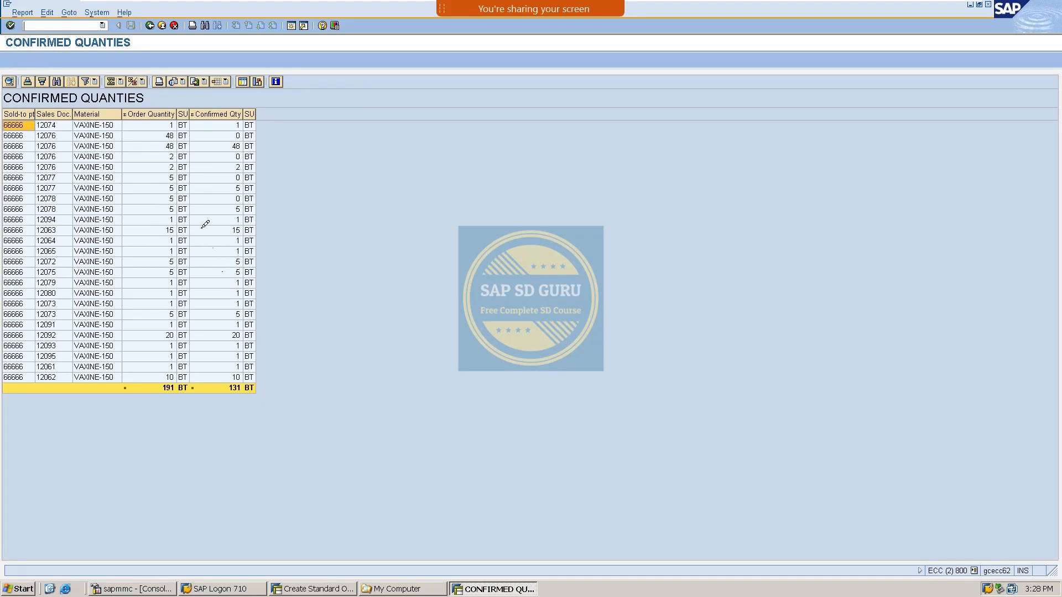
# Step: Examine the order quantity and confirmed quantity totals for material VAXINE-150
pyautogui.click(167, 389)
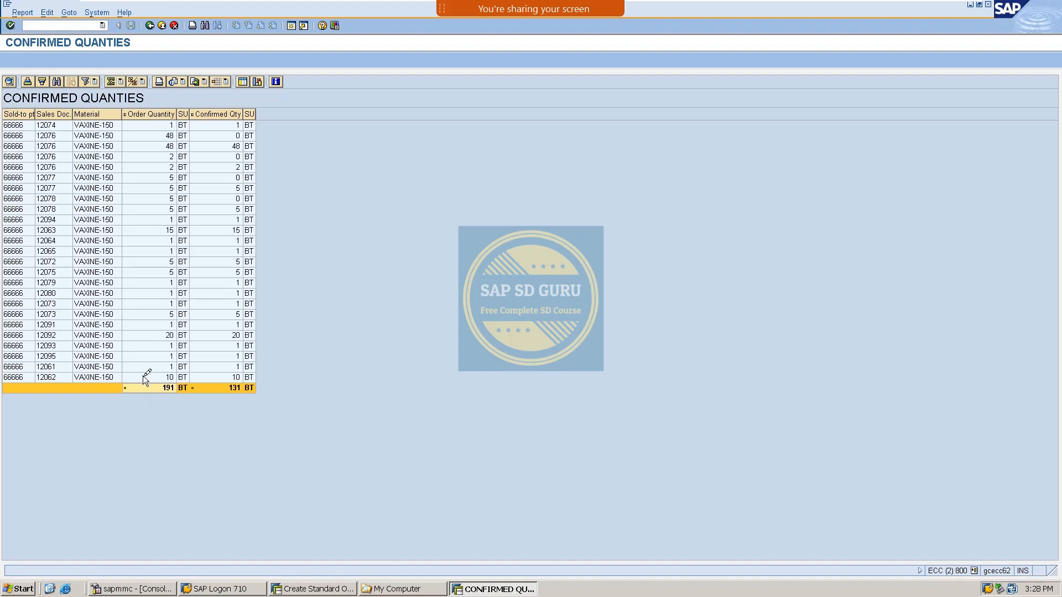
pyautogui.click(157, 421)
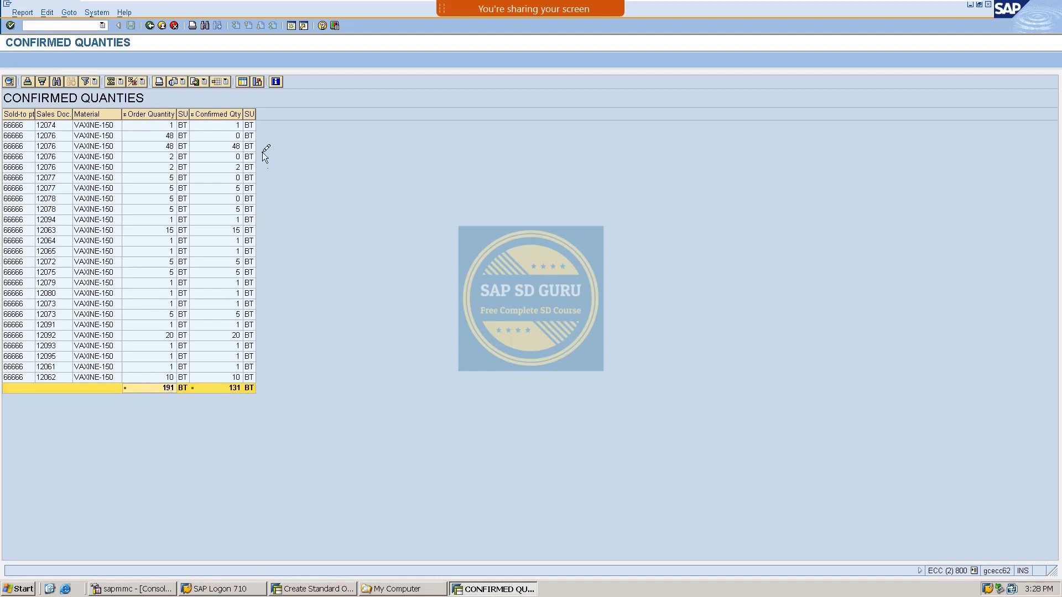
pyautogui.click(228, 390)
pyautogui.click(238, 414)
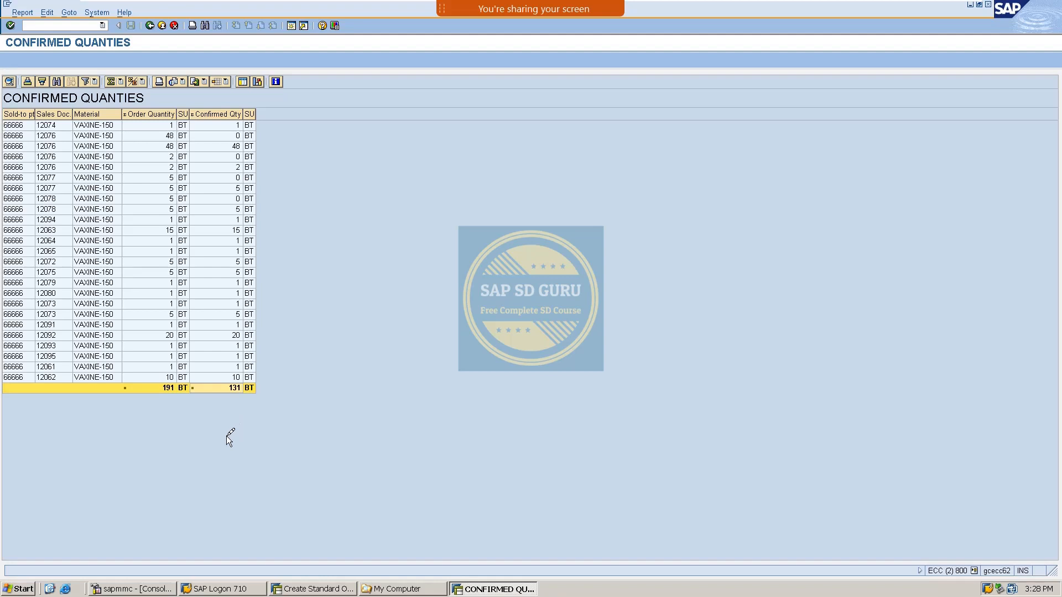